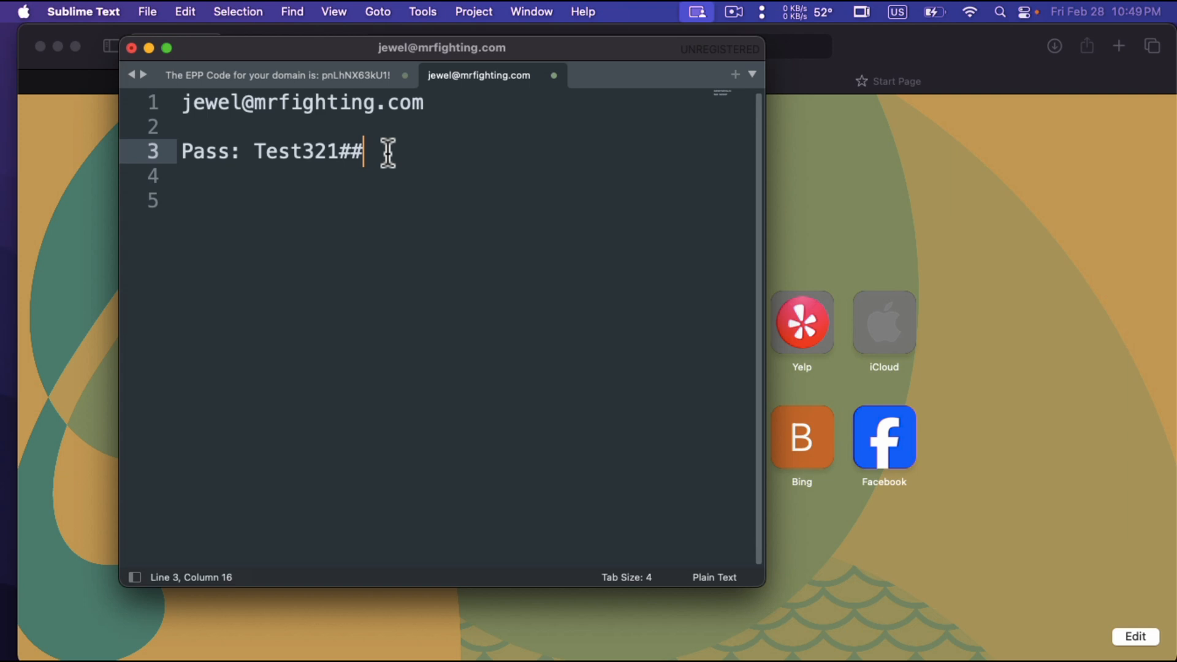
Add the line admin.google.com below the password in the note and copy that address.
key(Return)
key(Return)
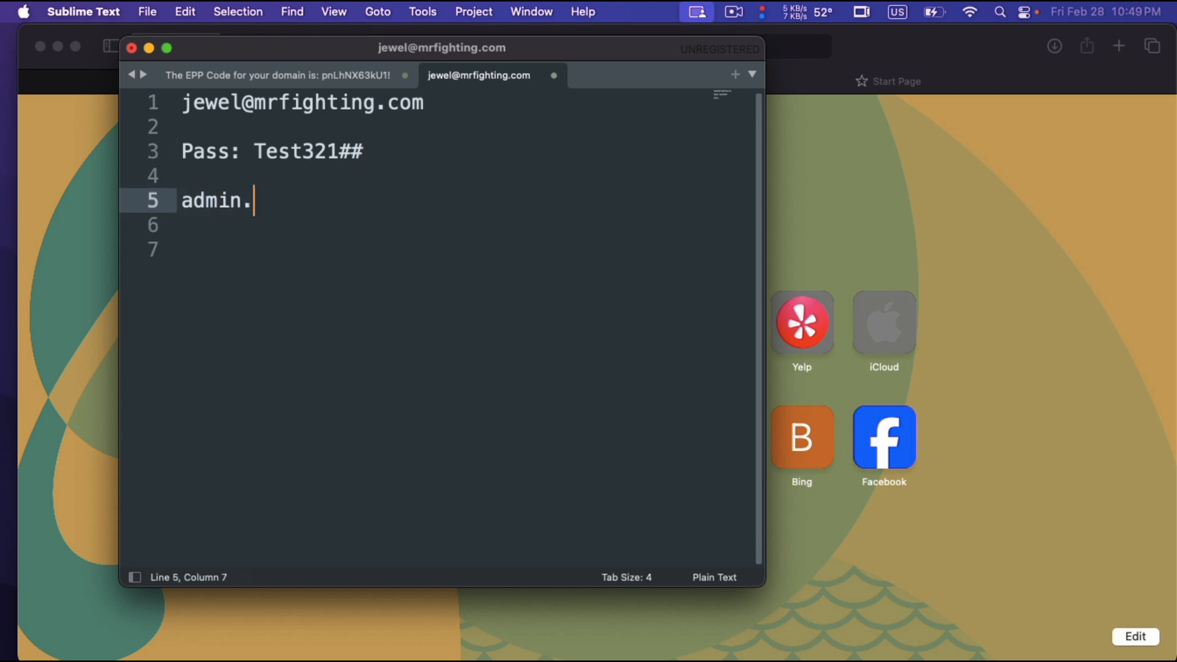
text(admin.google.com)
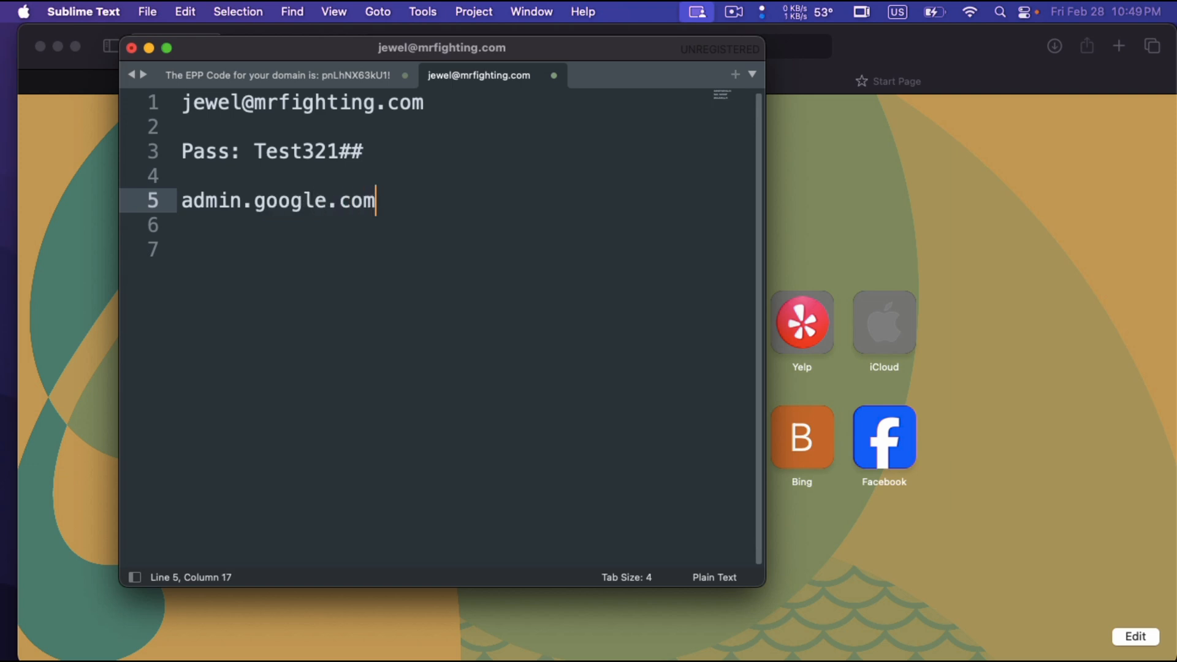
drag(377, 202, 184, 211)
key(super+c)
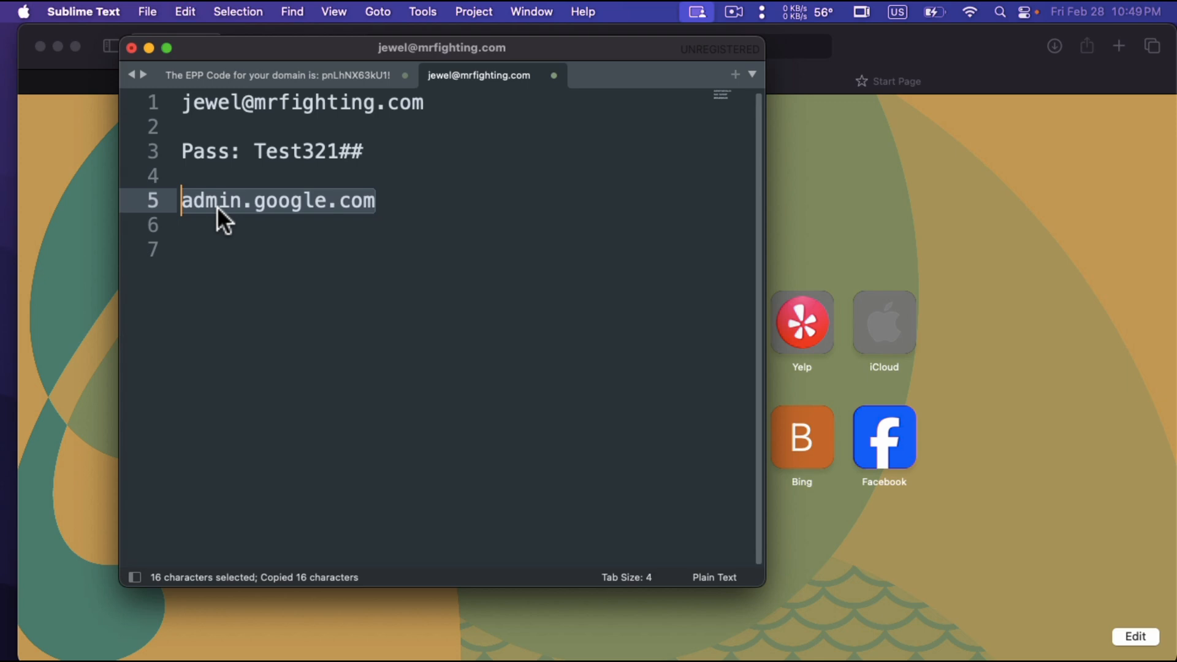
Switch to Safari and load admin.google.com from the copied address on the start page.
click(69, 224)
click(677, 45)
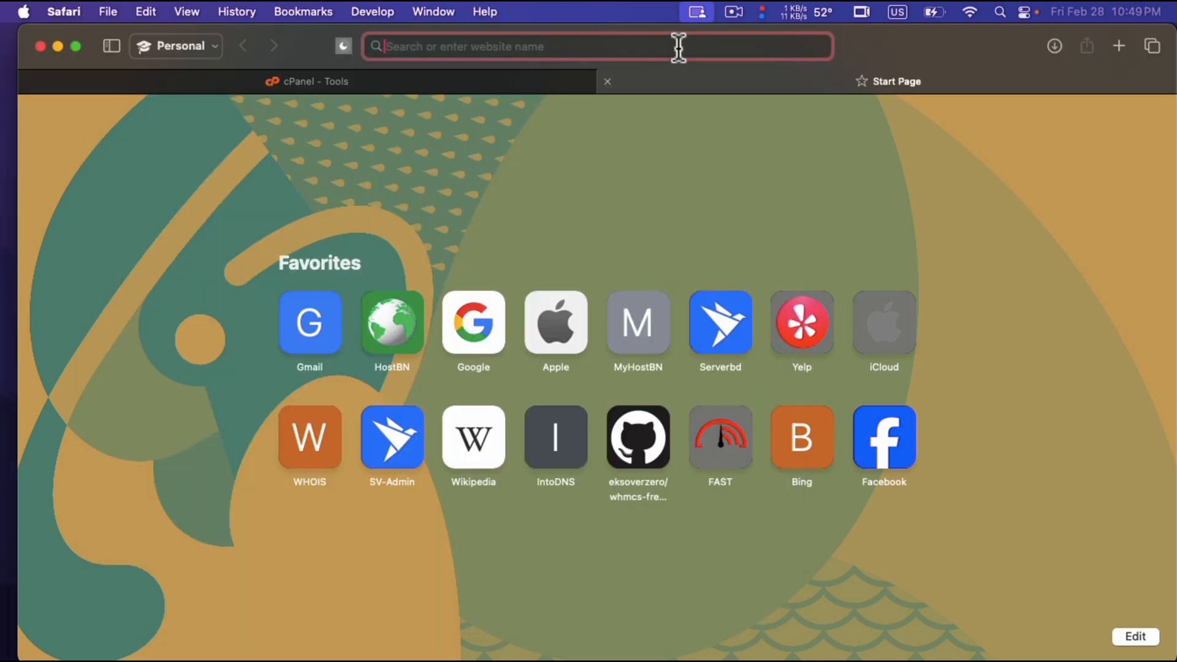
key(super+v)
key(Return)
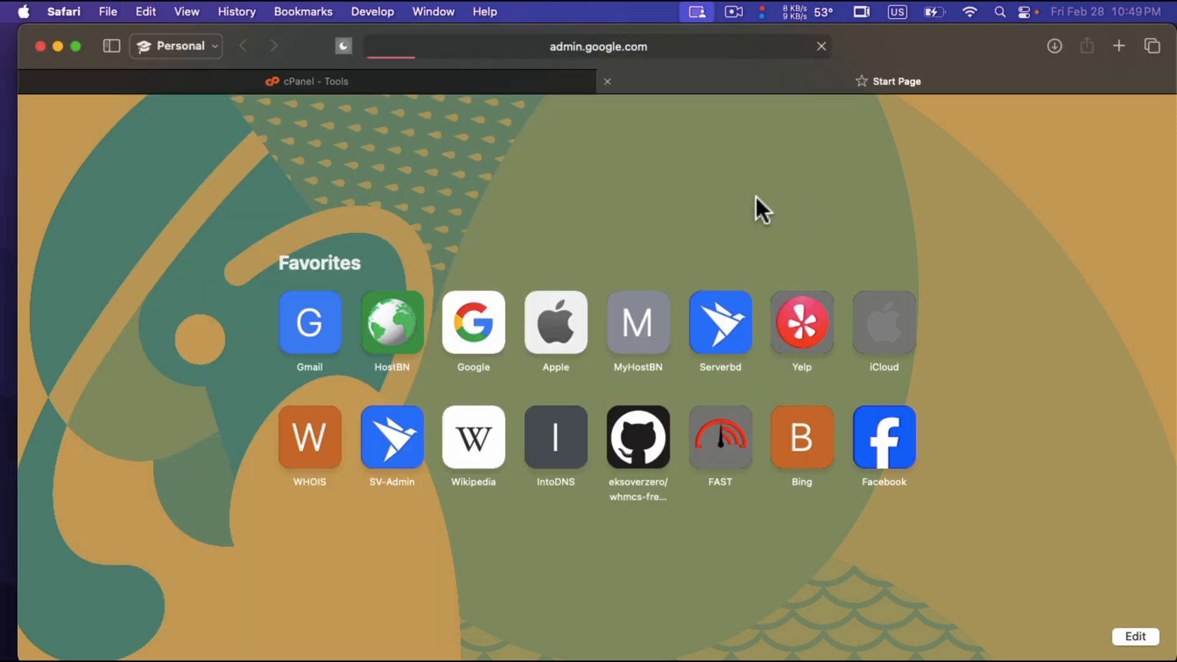
Switch to Sublime Text and copy the account's e-mail address from the first line of the note.
mouse_move(705, 656)
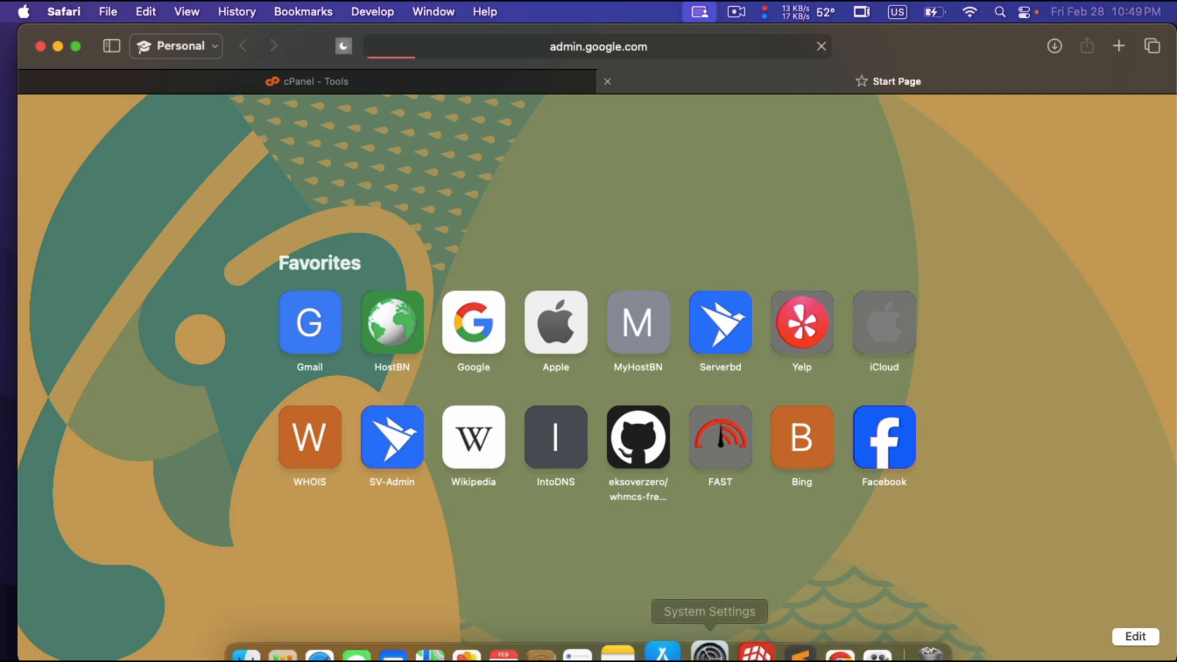
click(783, 612)
click(388, 203)
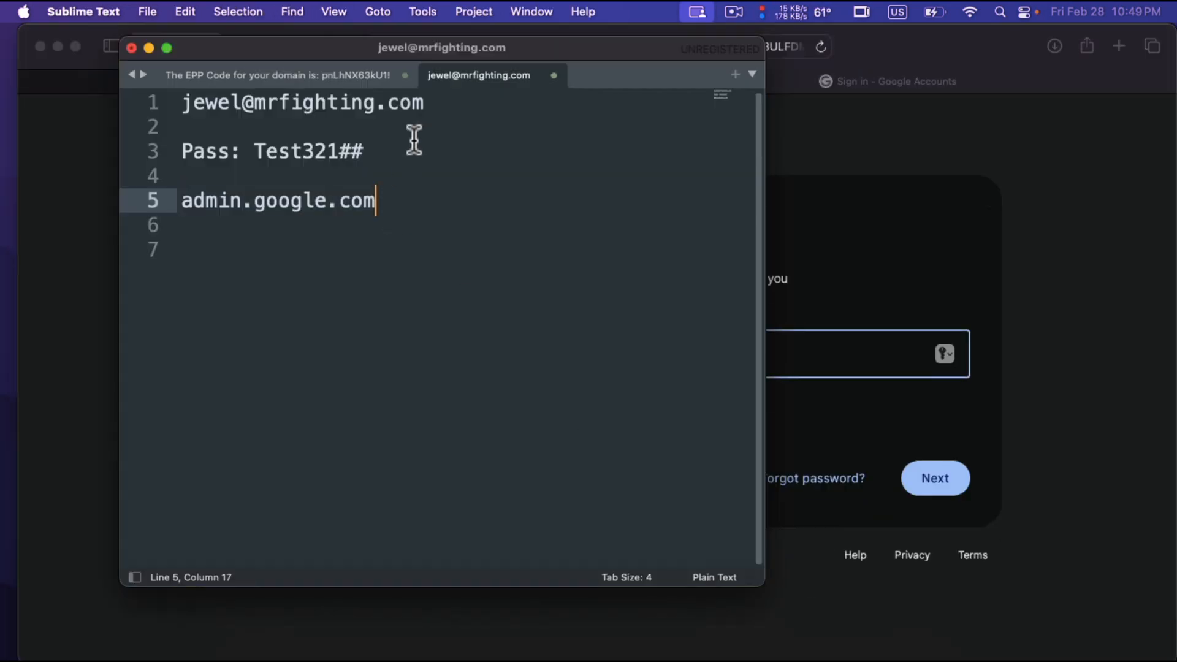
drag(429, 106, 176, 111)
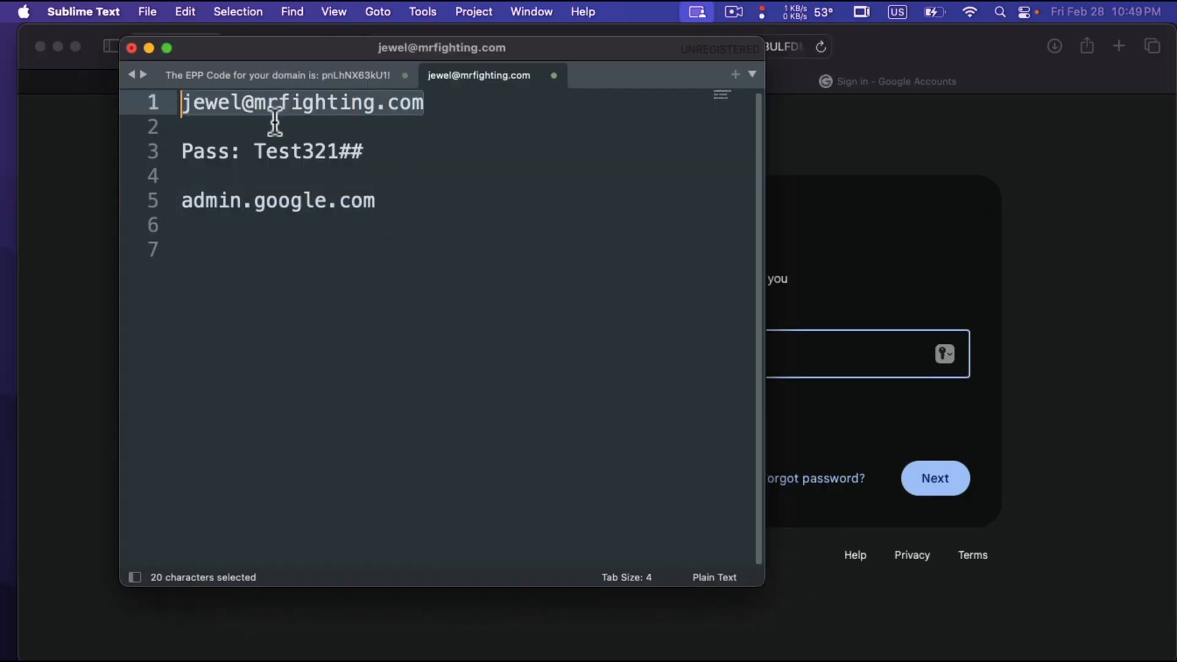
key(super+c)
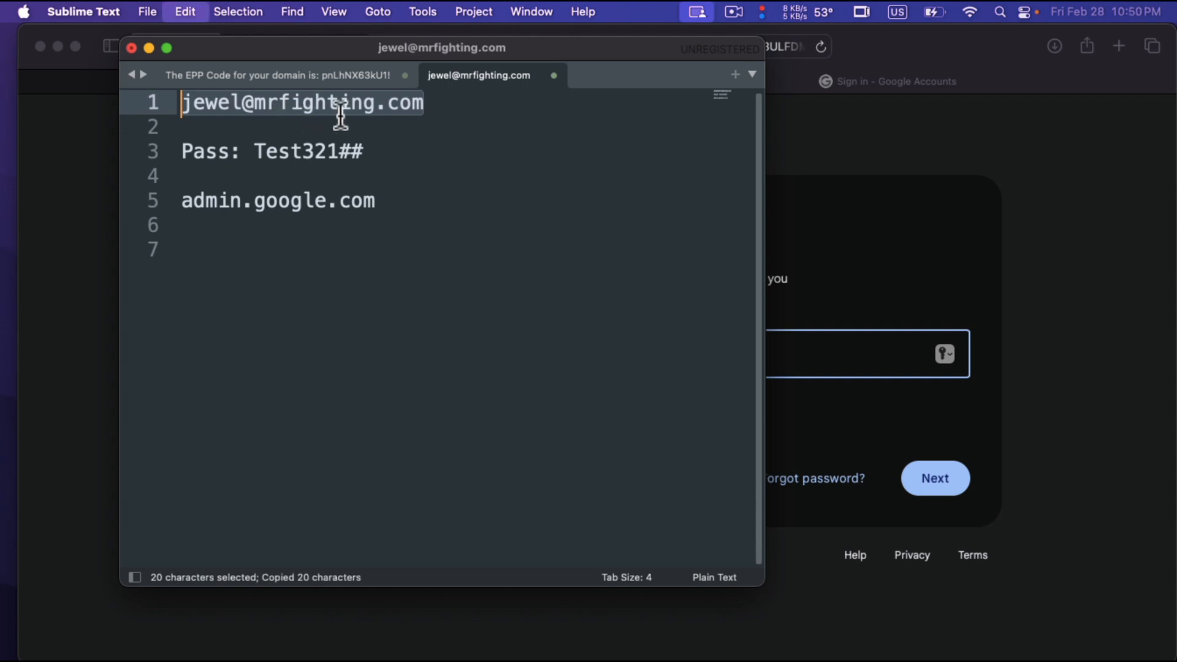
Return to Safari and change the Google sign-in to the mrfighting.com account.
click(46, 183)
click(379, 389)
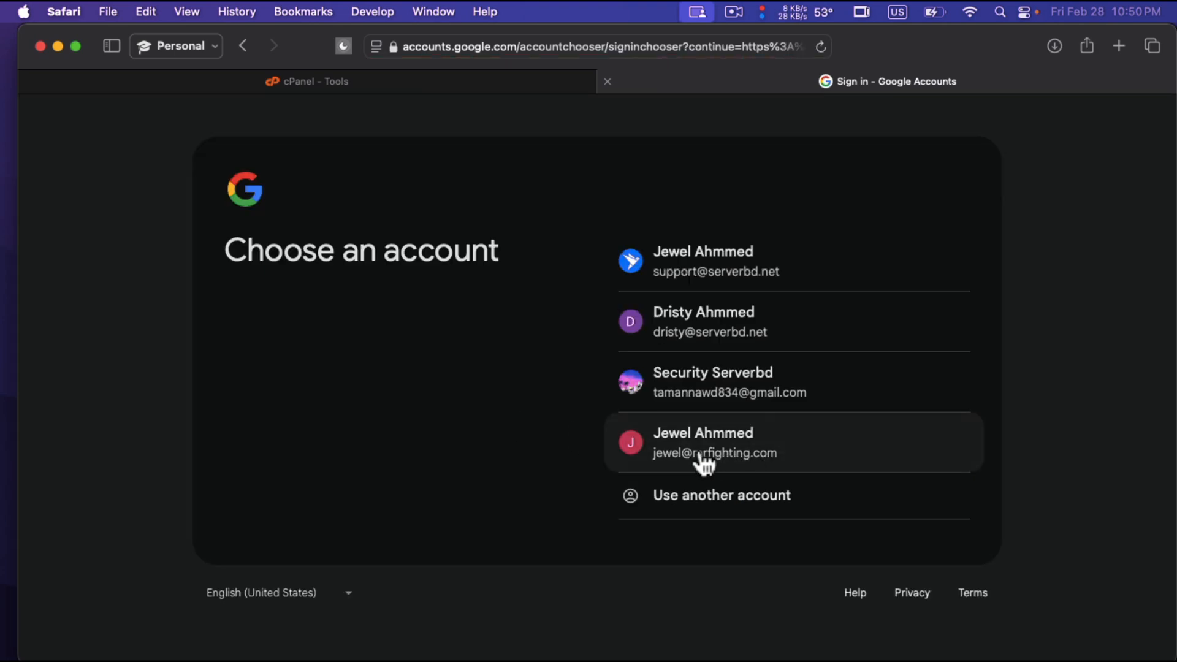
click(736, 460)
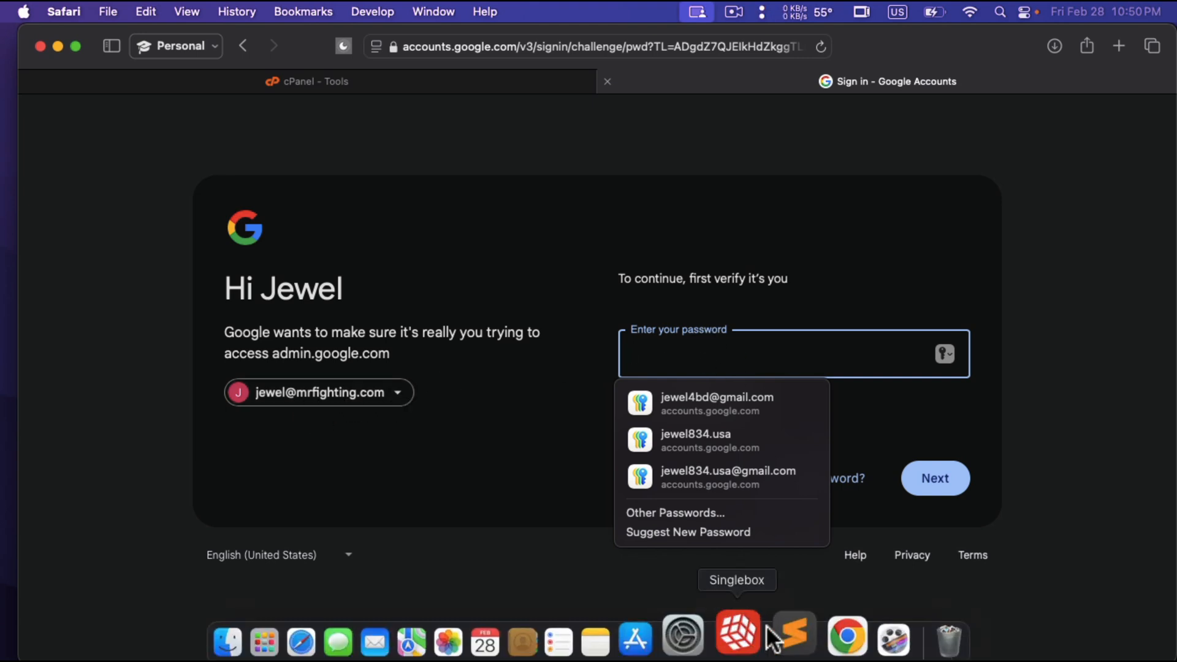
Copy the account password from the Sublime Text note, paste it into the Google password field in Safari and submit it.
click(787, 619)
click(357, 290)
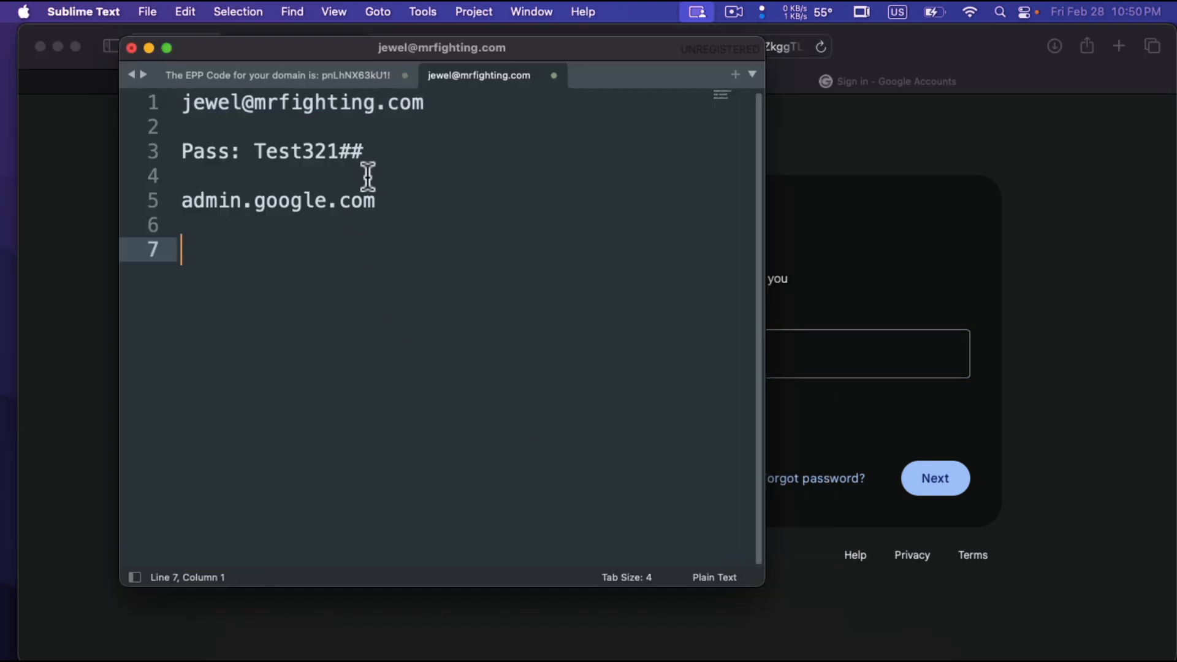
drag(366, 152, 257, 160)
key(super+c)
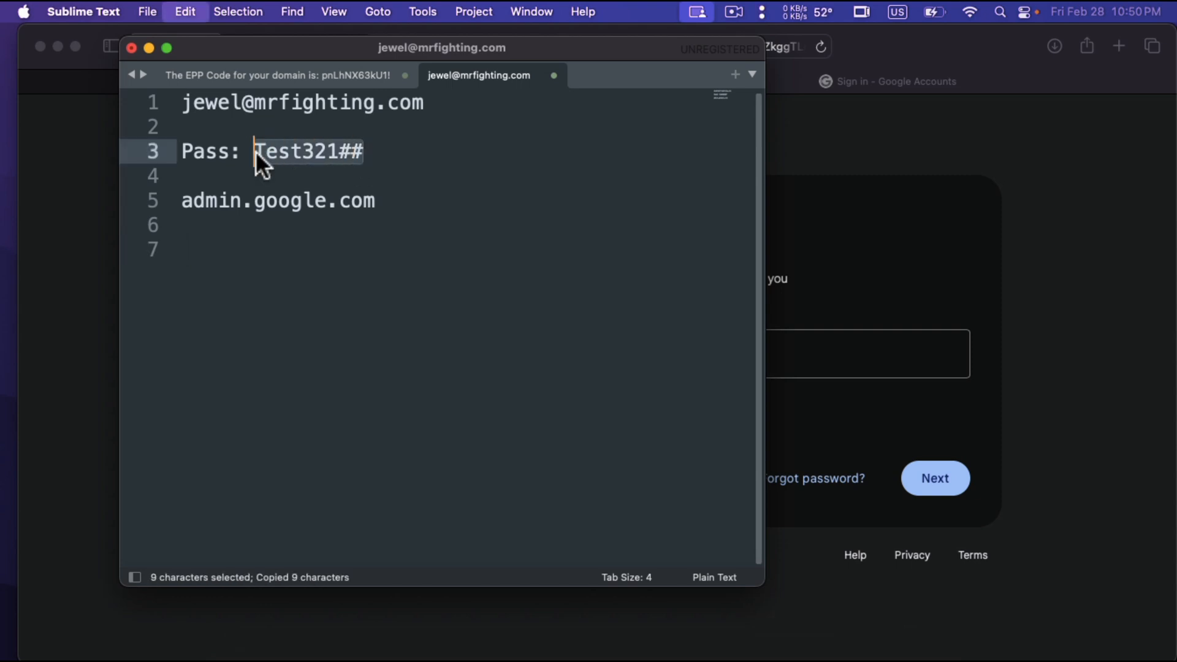
click(877, 359)
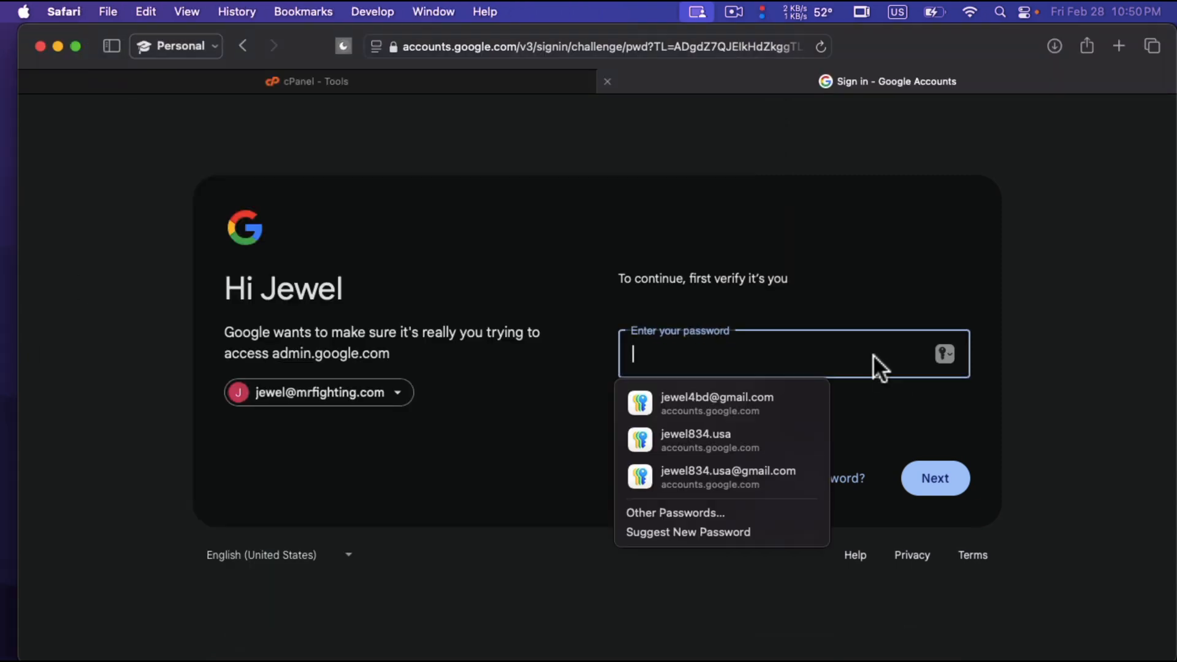
key(super+v)
click(943, 480)
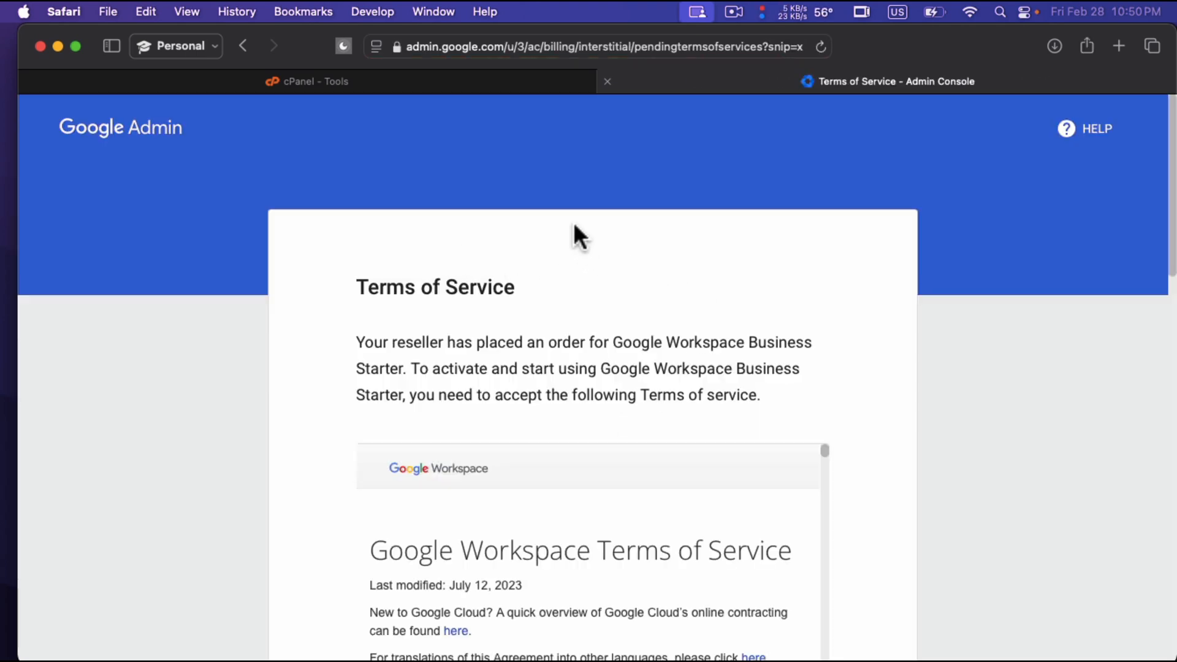
Review the Google Workspace Business Starter terms of service and accept them.
drag(360, 288, 759, 394)
click(890, 417)
scroll(890, 417, down, 15)
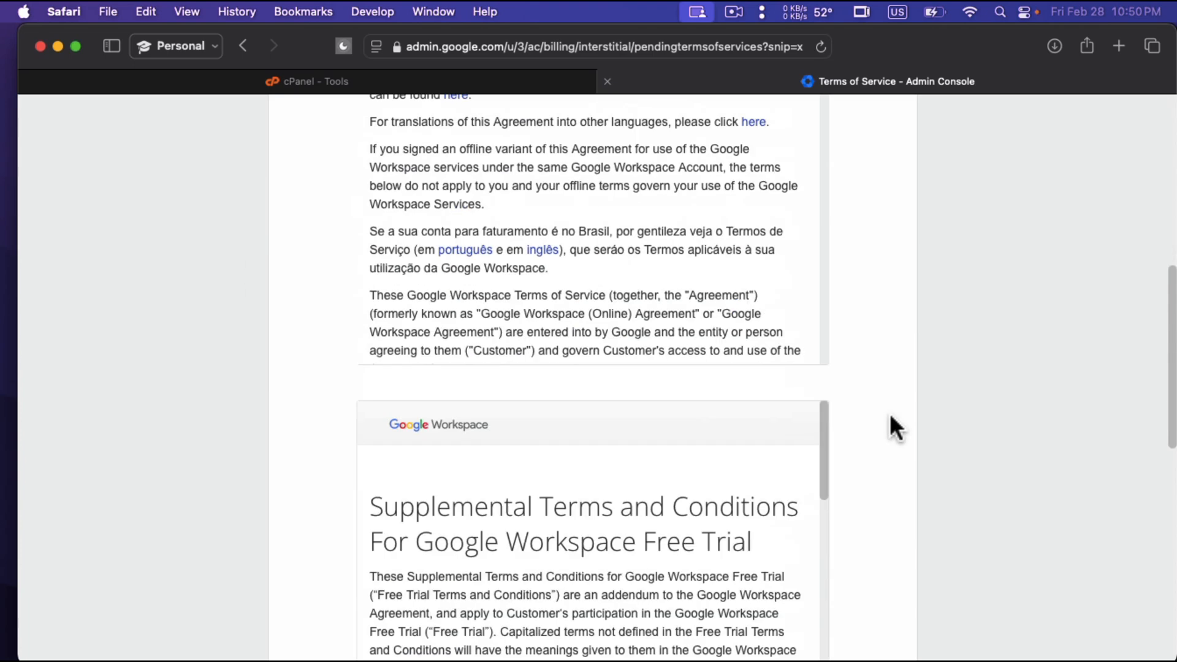
click(789, 625)
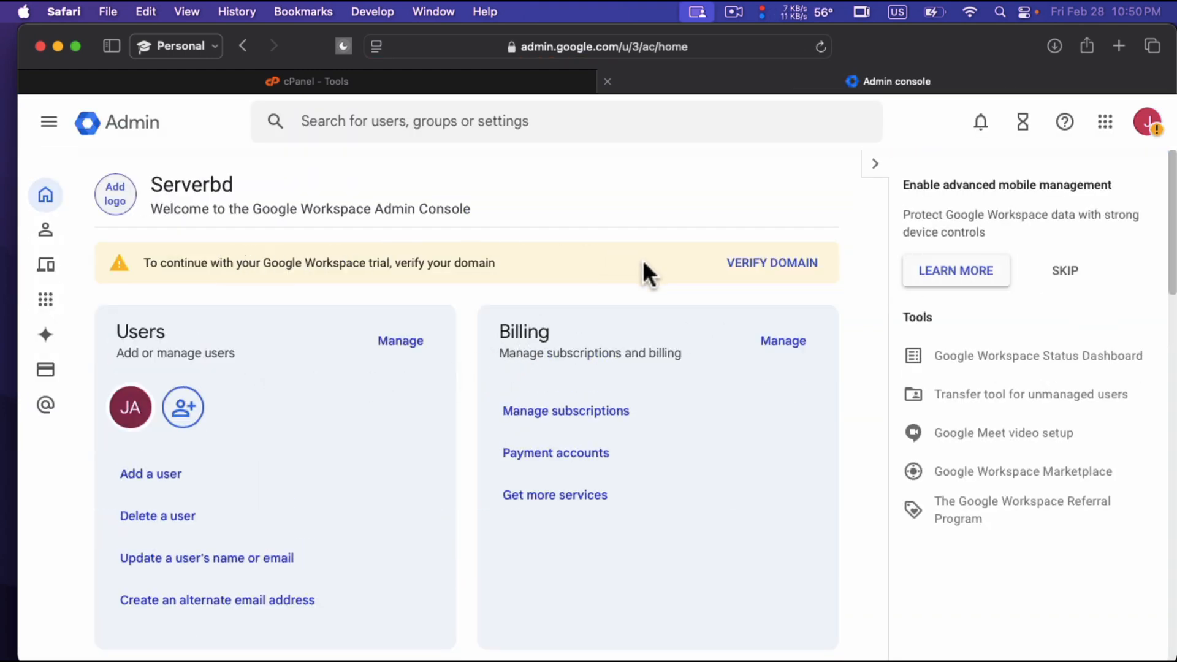
Examine the admin console's main navigation, including the Directory, Apps and Google Workspace entries, and reveal its full list of sections.
click(39, 137)
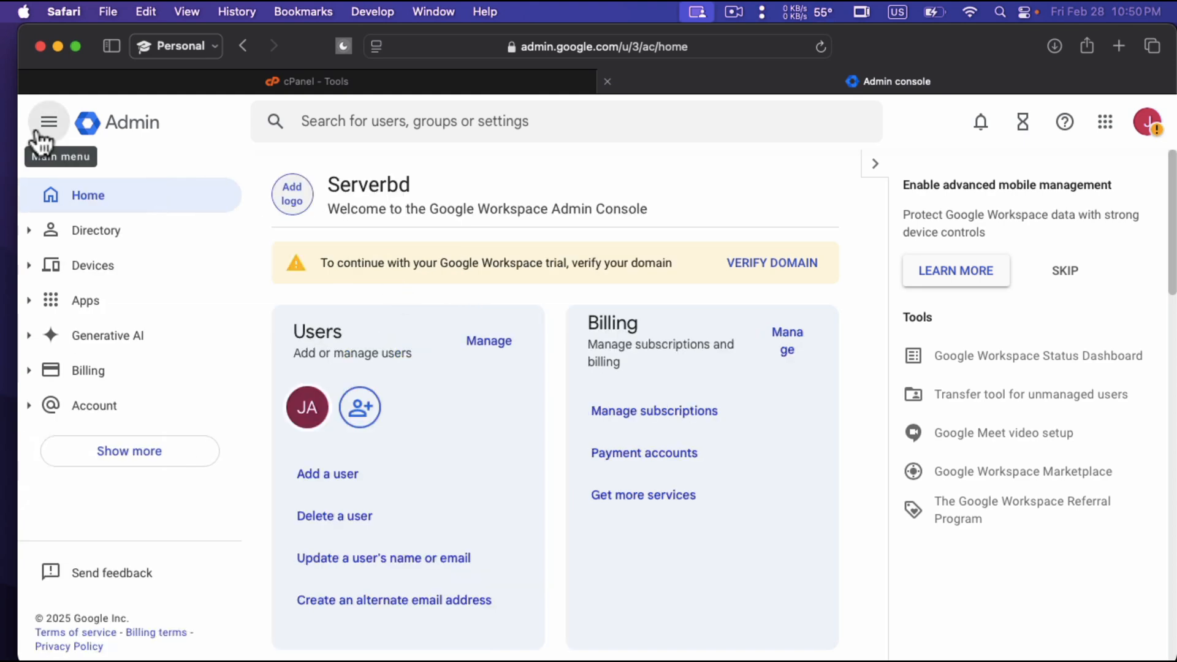
click(31, 235)
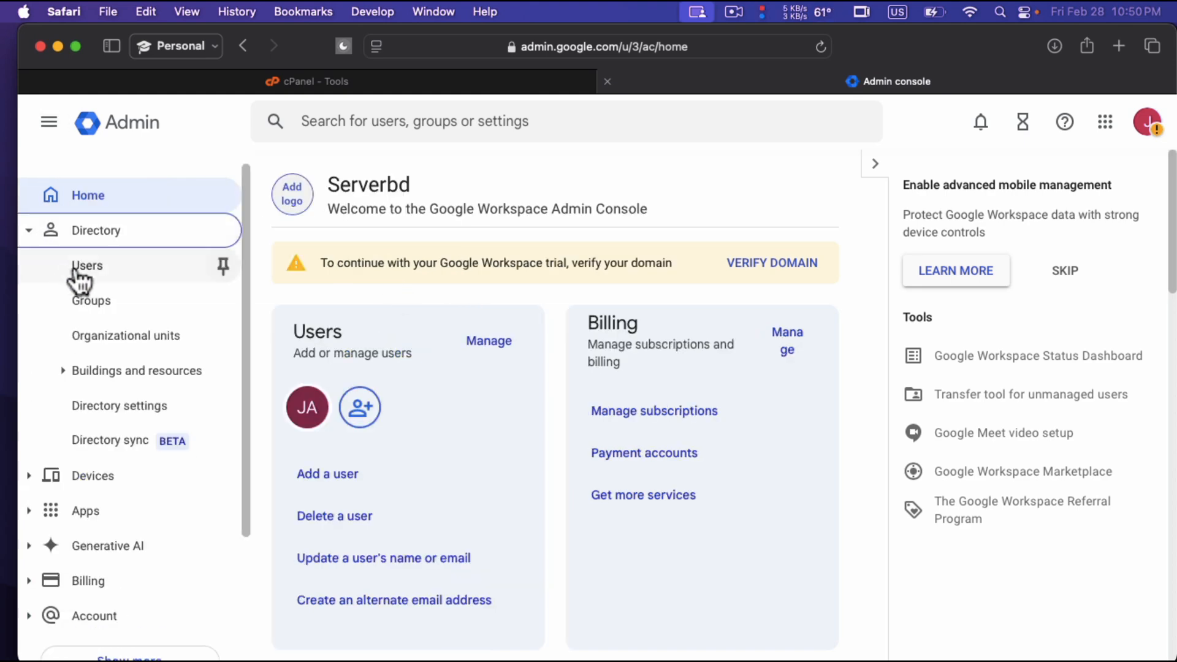
click(31, 239)
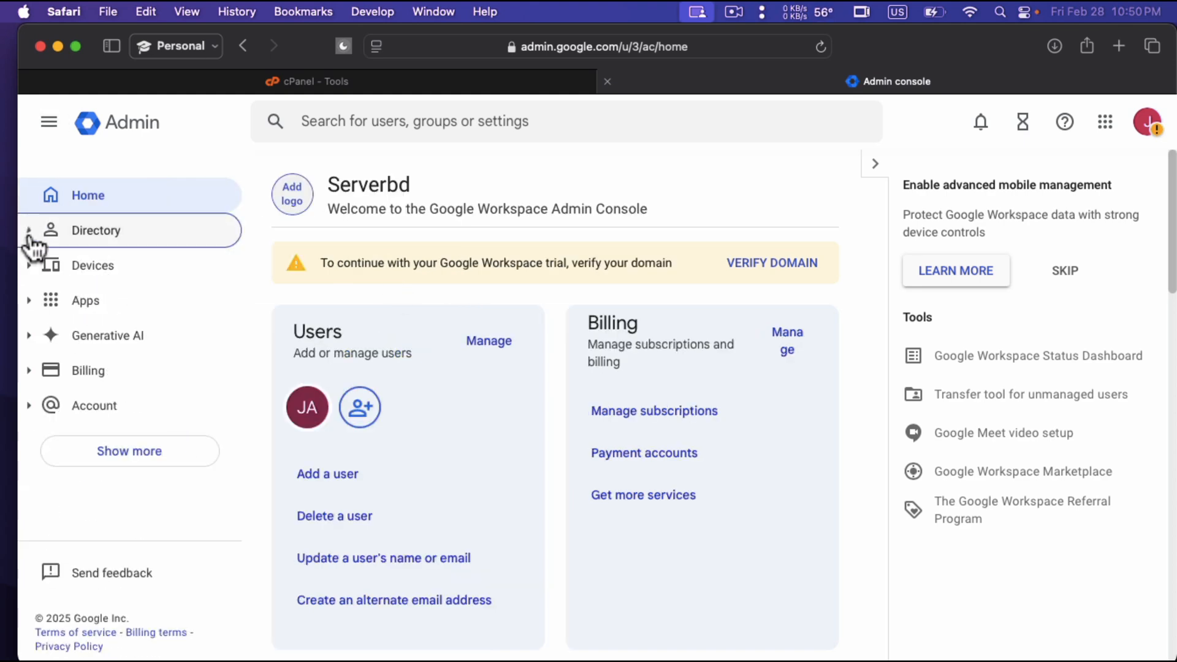
click(29, 304)
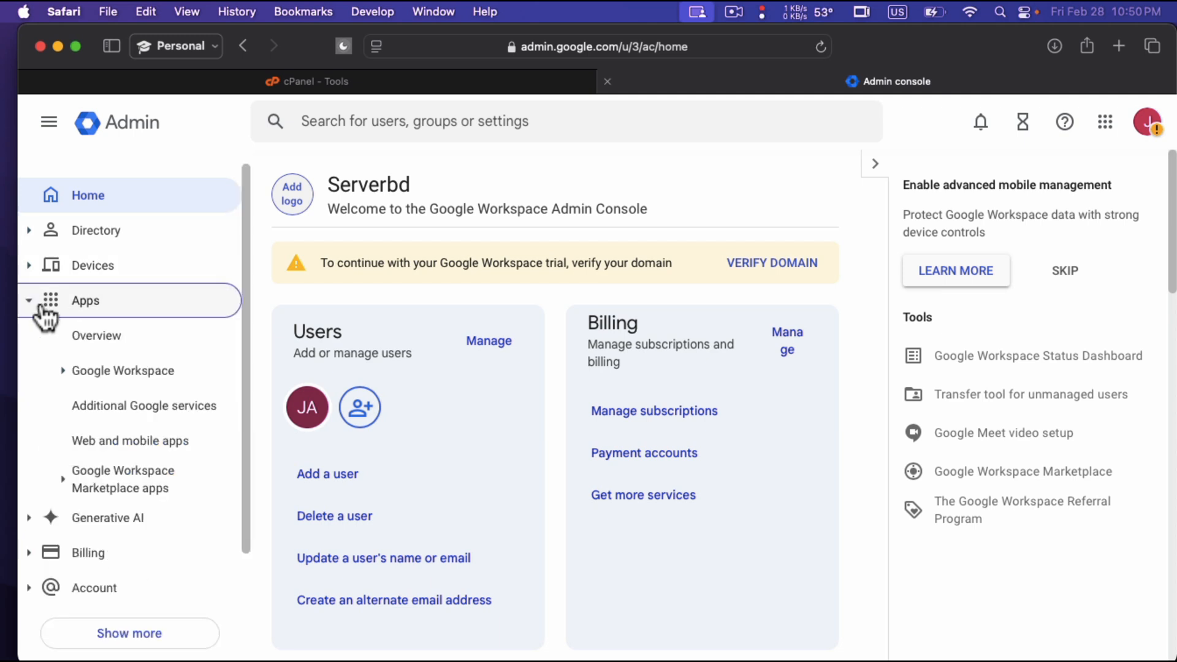
click(89, 383)
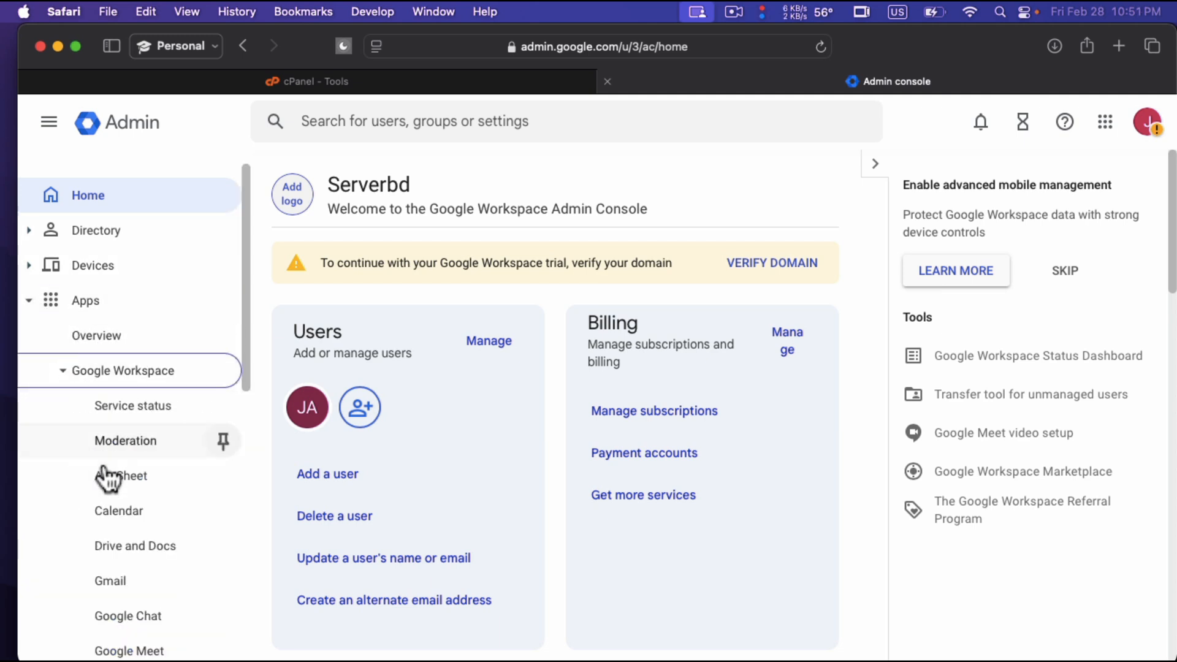
click(28, 305)
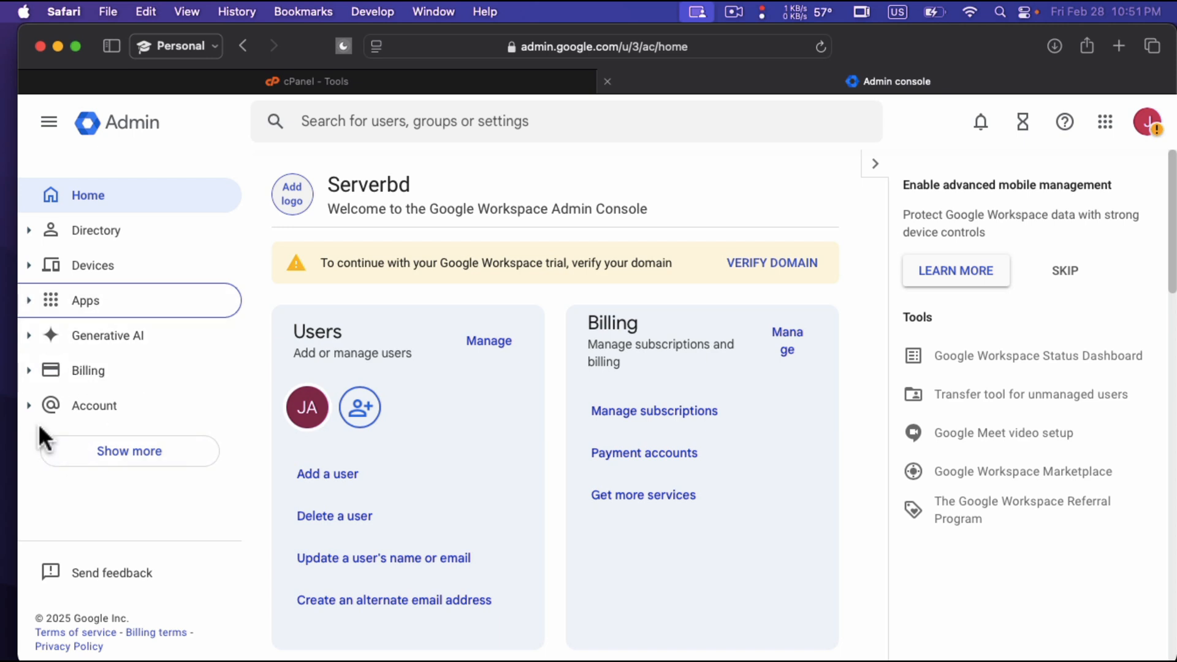
click(102, 460)
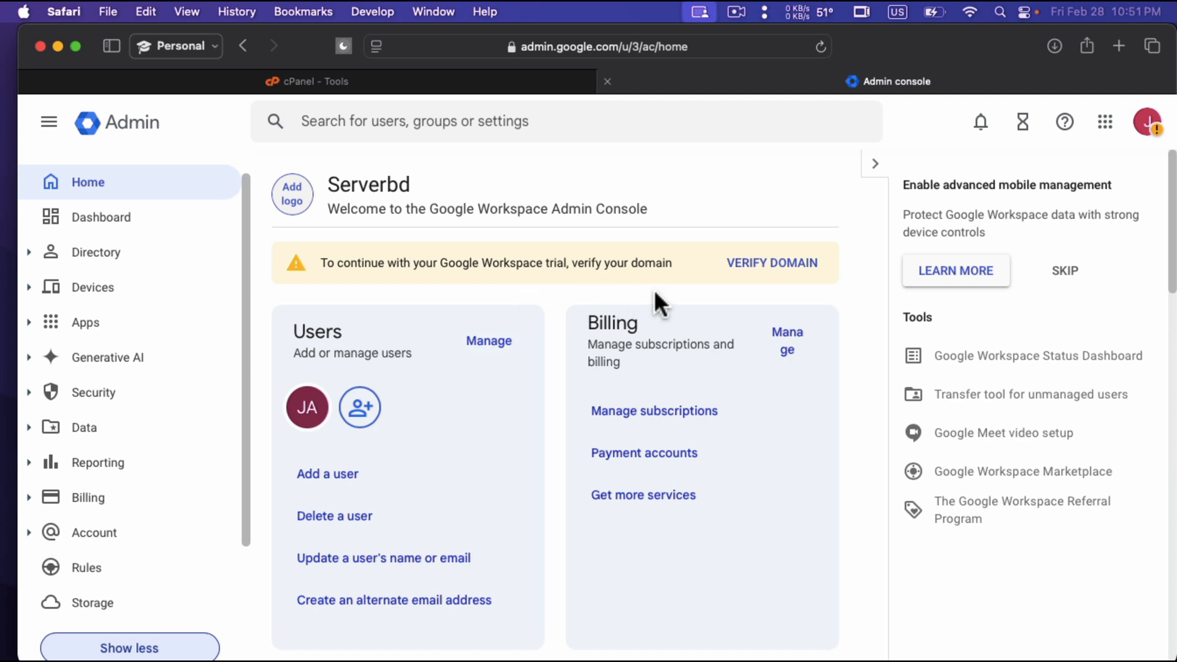
Read the domain verification notice, open domain verification and start the setup for mrfighting.com.
drag(682, 262, 329, 263)
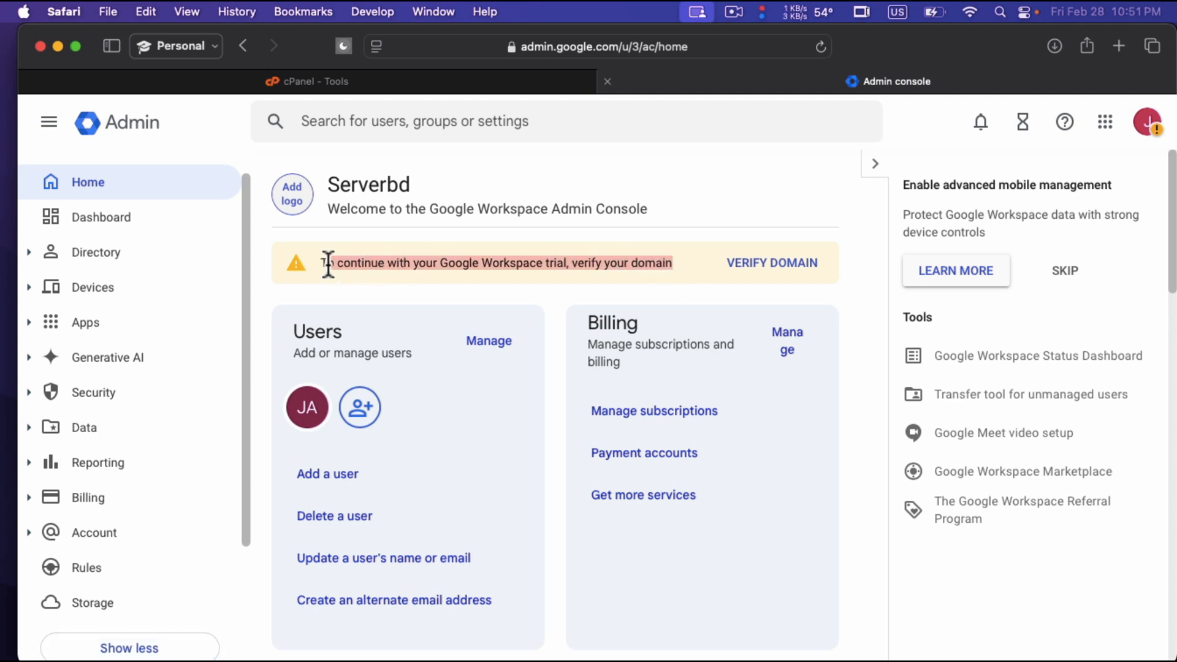
click(352, 268)
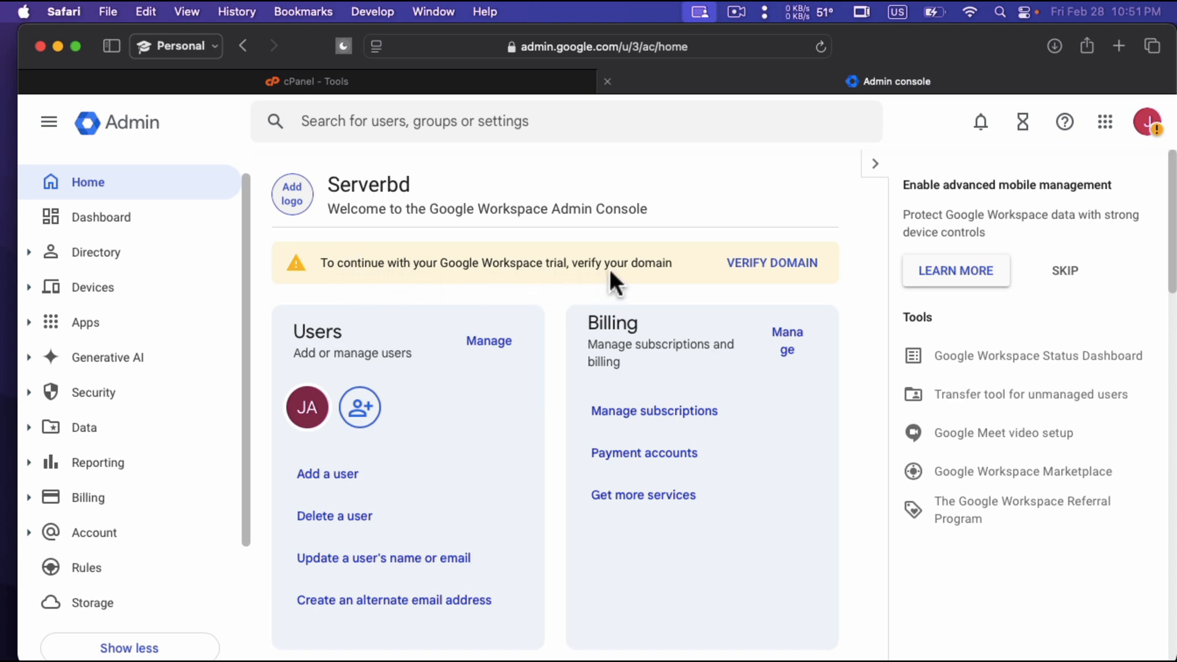
drag(679, 263, 575, 265)
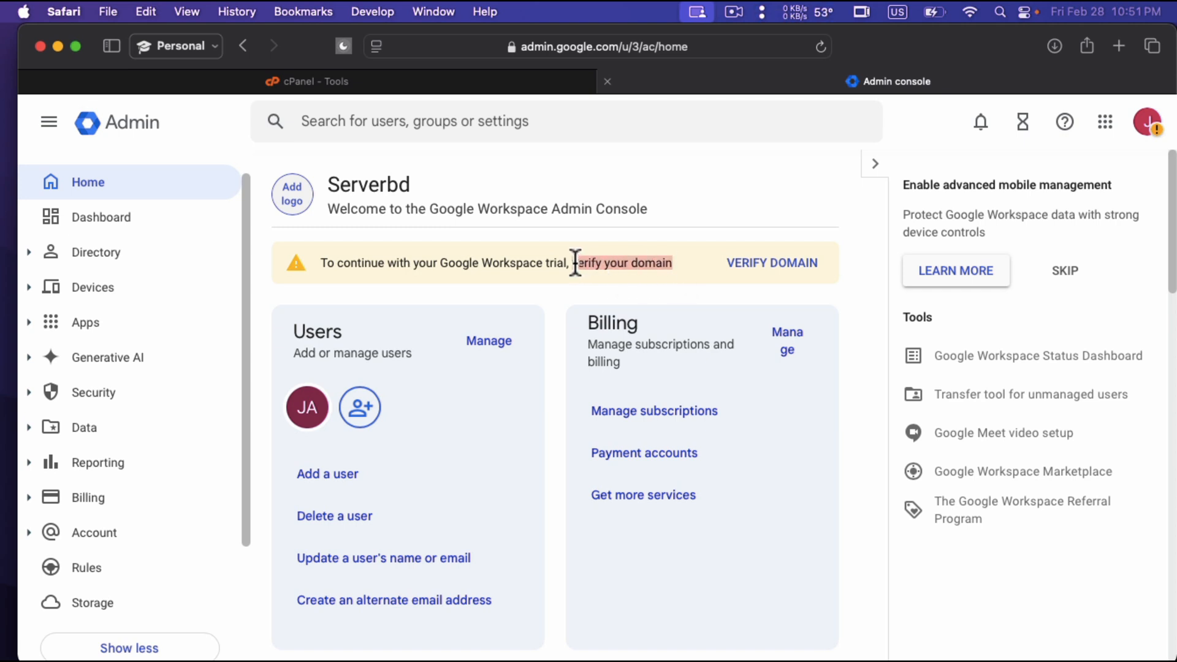
click(645, 273)
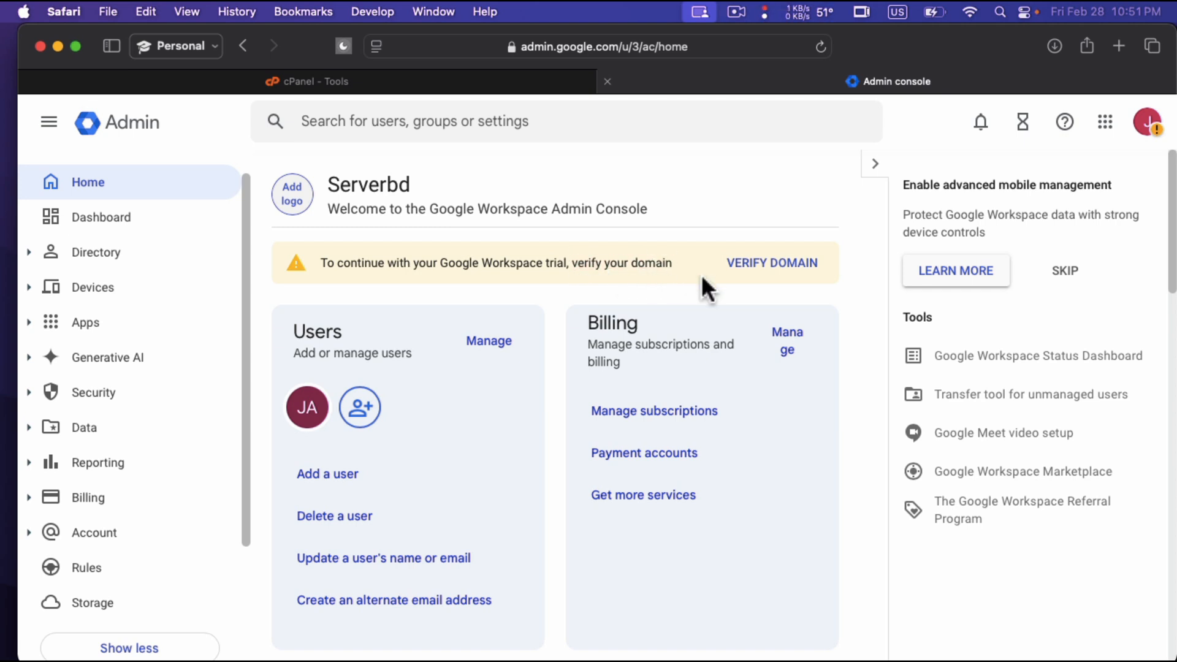
click(785, 274)
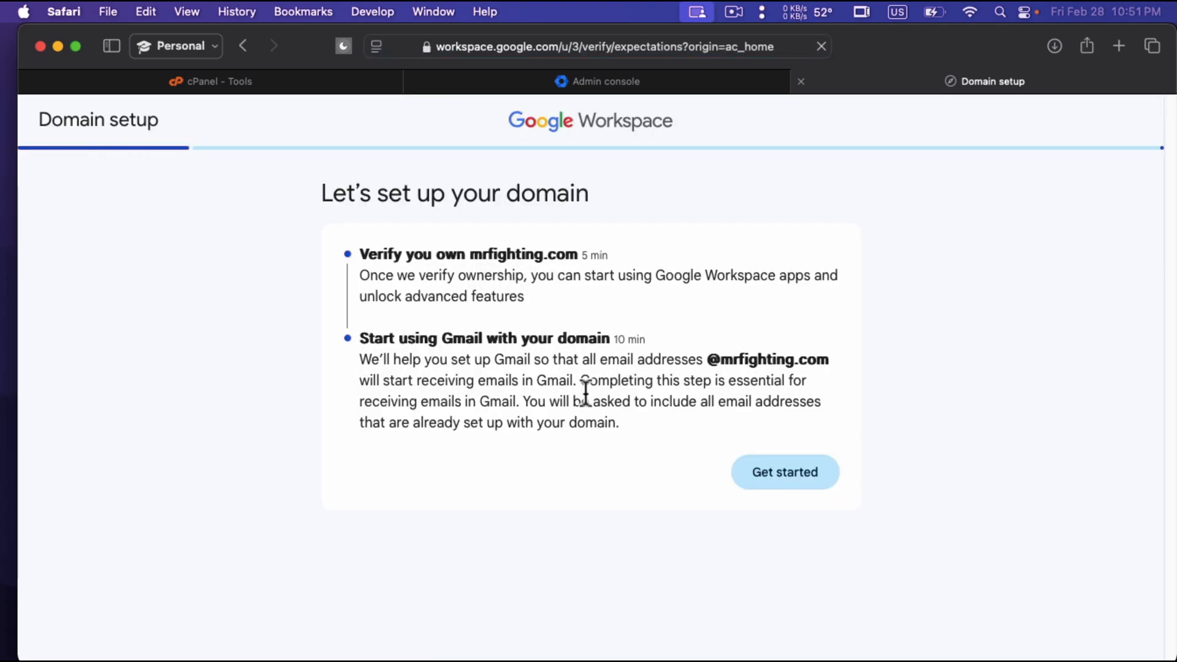
click(785, 488)
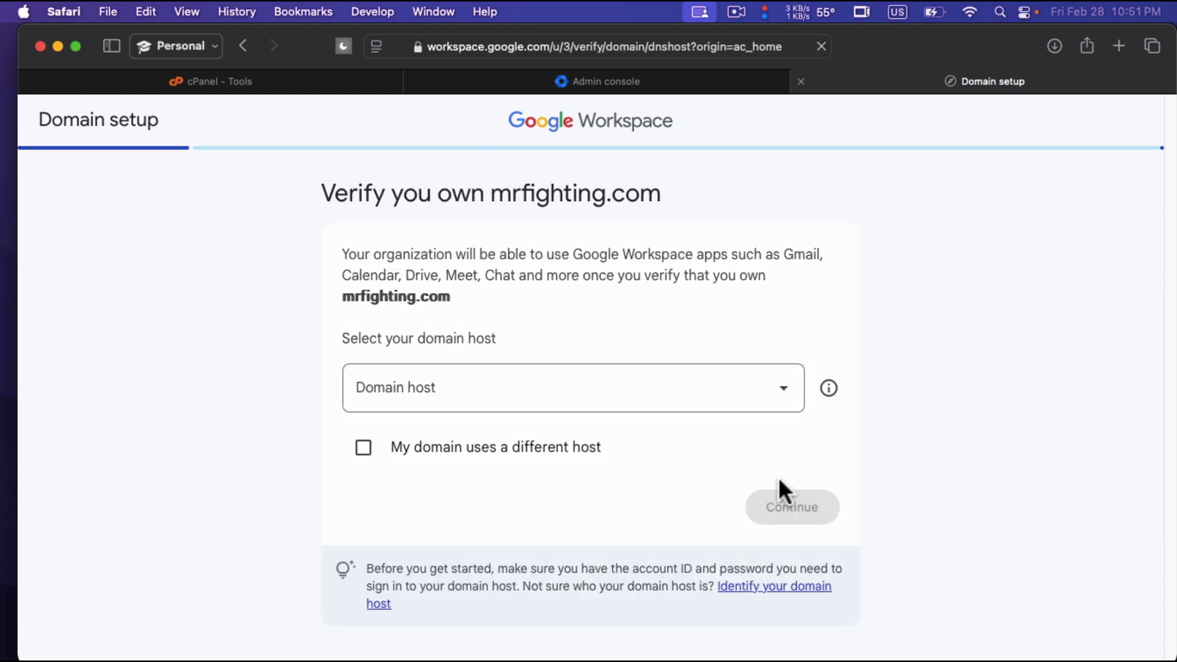
Look through the available domain hosts for mrfighting.com and close the list without choosing one.
click(594, 393)
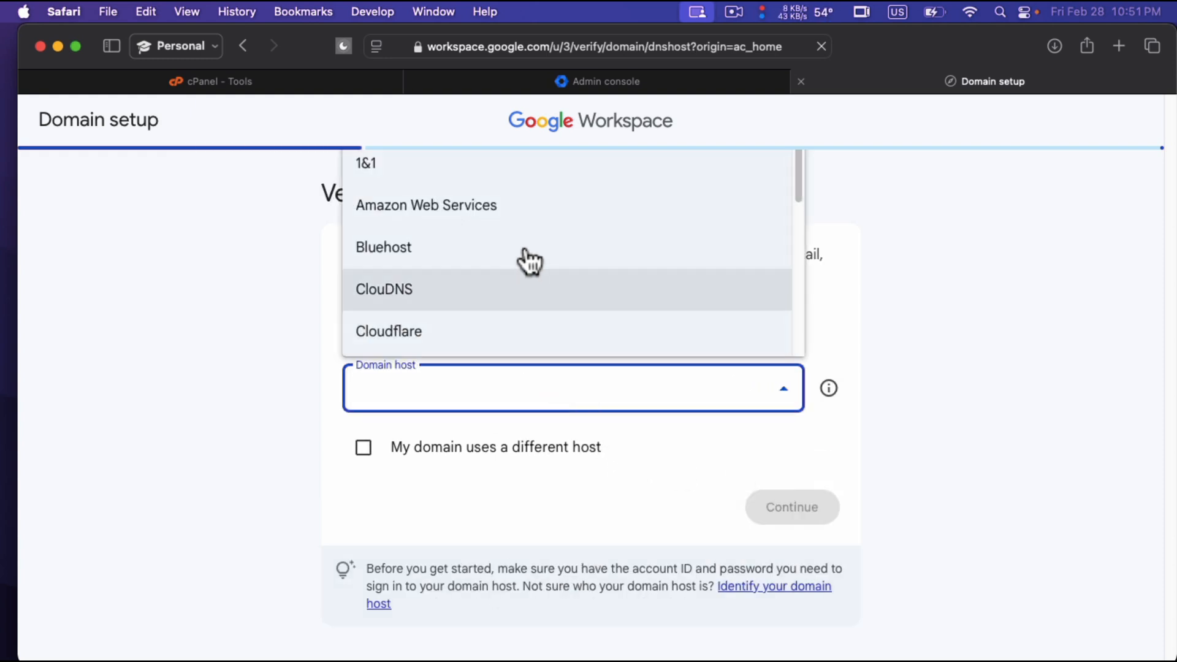
scroll(524, 244, down, 6)
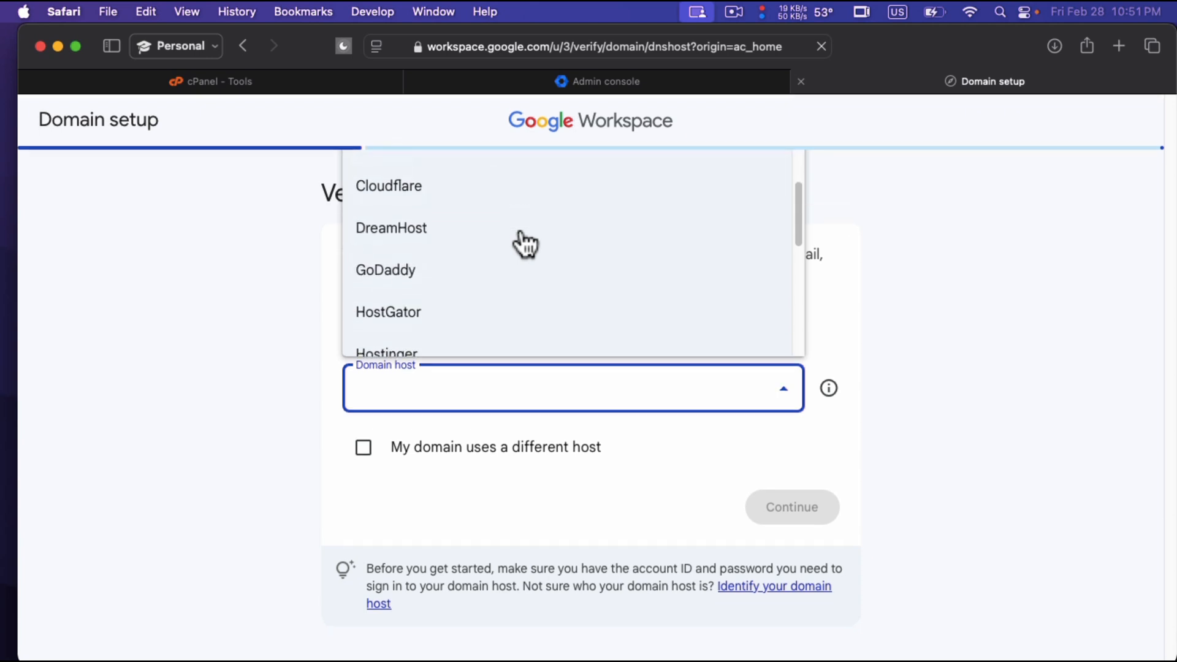
scroll(524, 244, down, 3)
scroll(525, 244, up, 5)
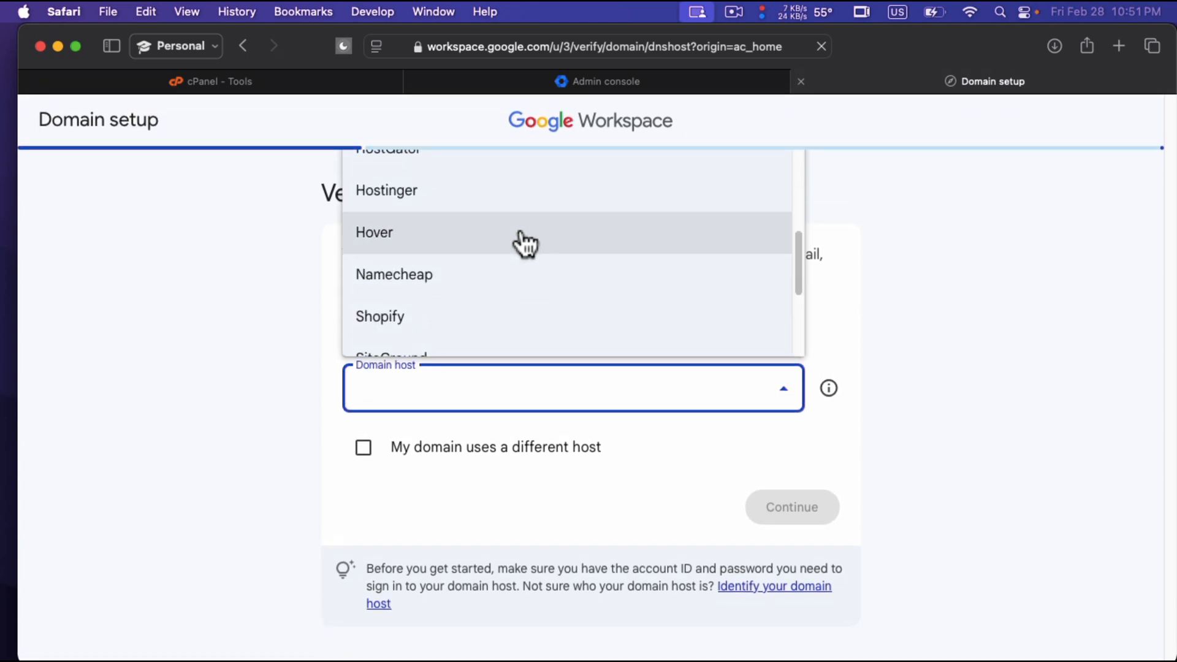
scroll(484, 279, down, 4)
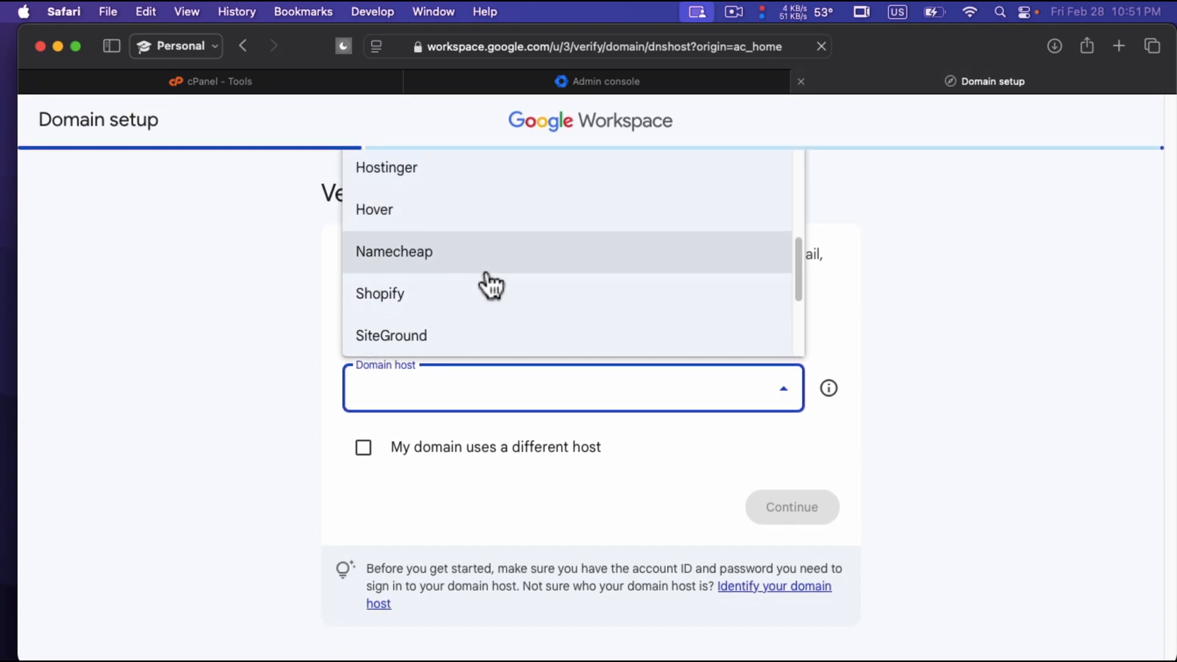
click(249, 317)
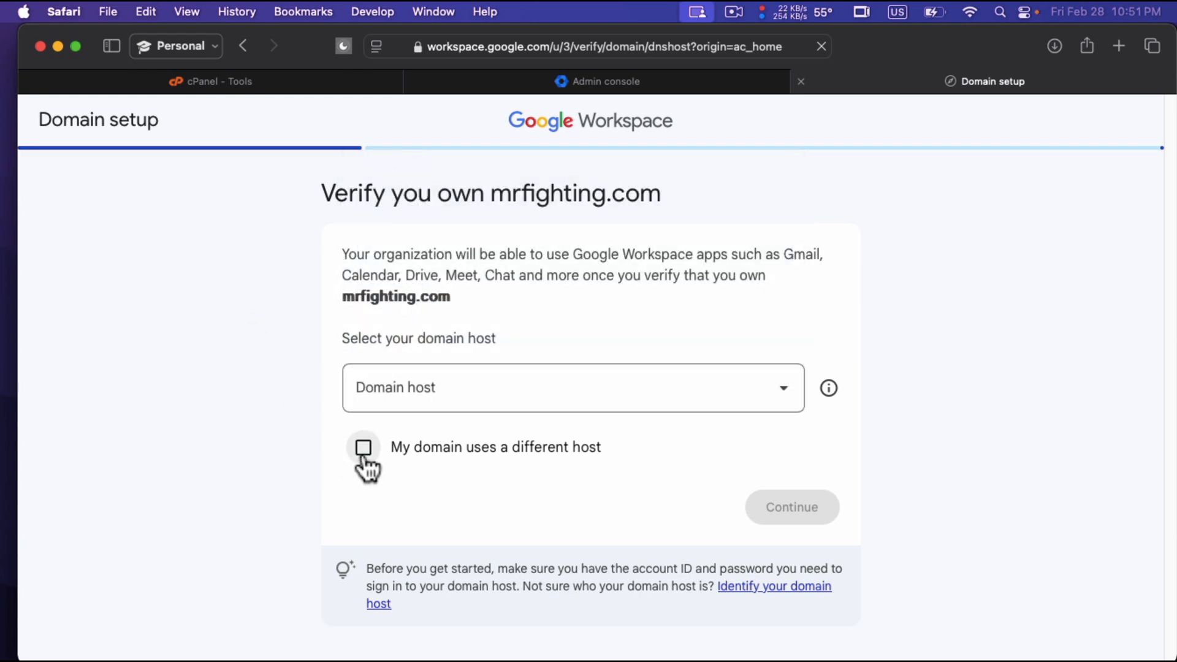
Indicate that the domain uses a different host, continue, and review the TXT record details for adding the verification code.
click(363, 448)
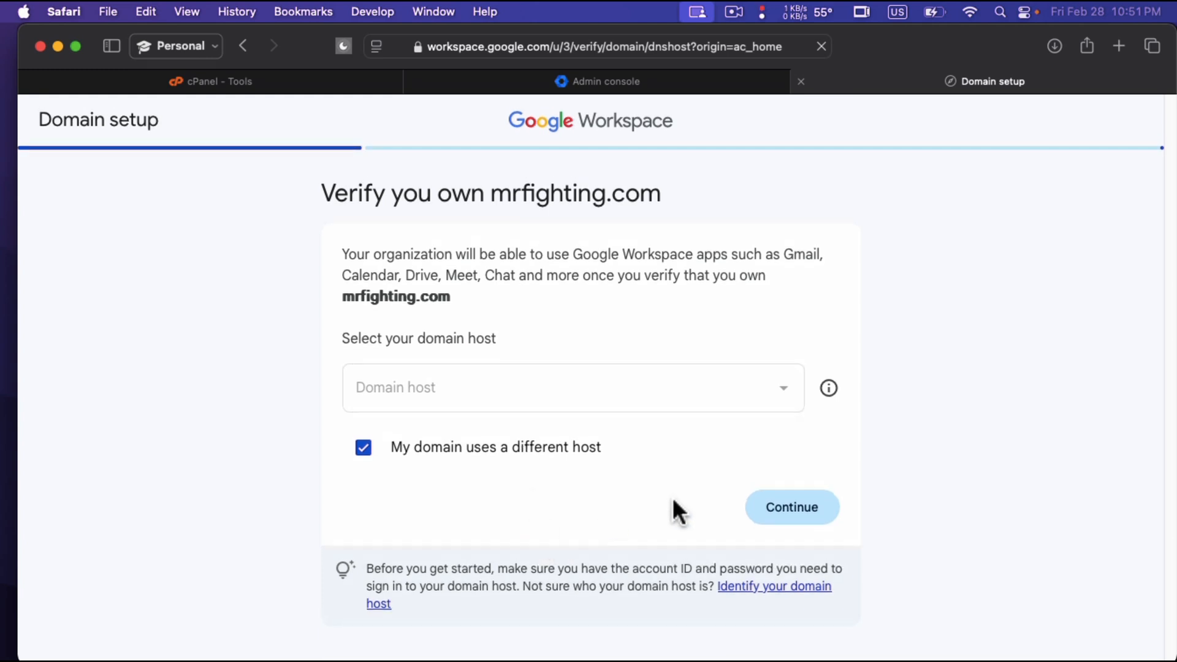
click(804, 513)
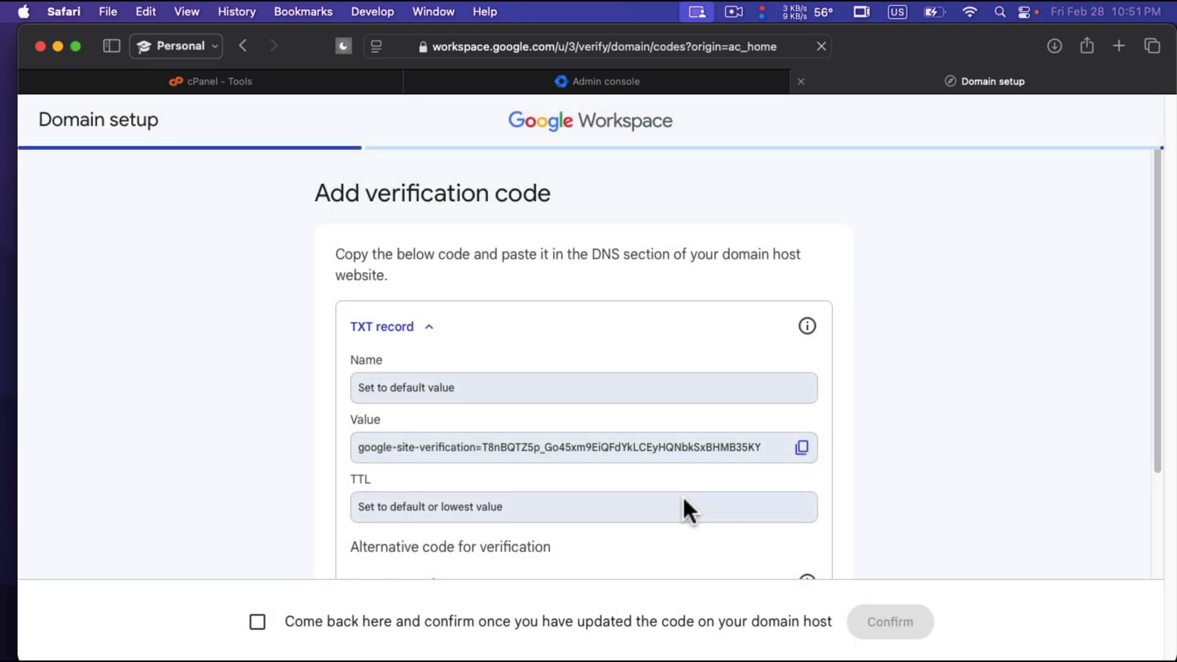
scroll(617, 448, down, 1)
scroll(617, 448, up, 1)
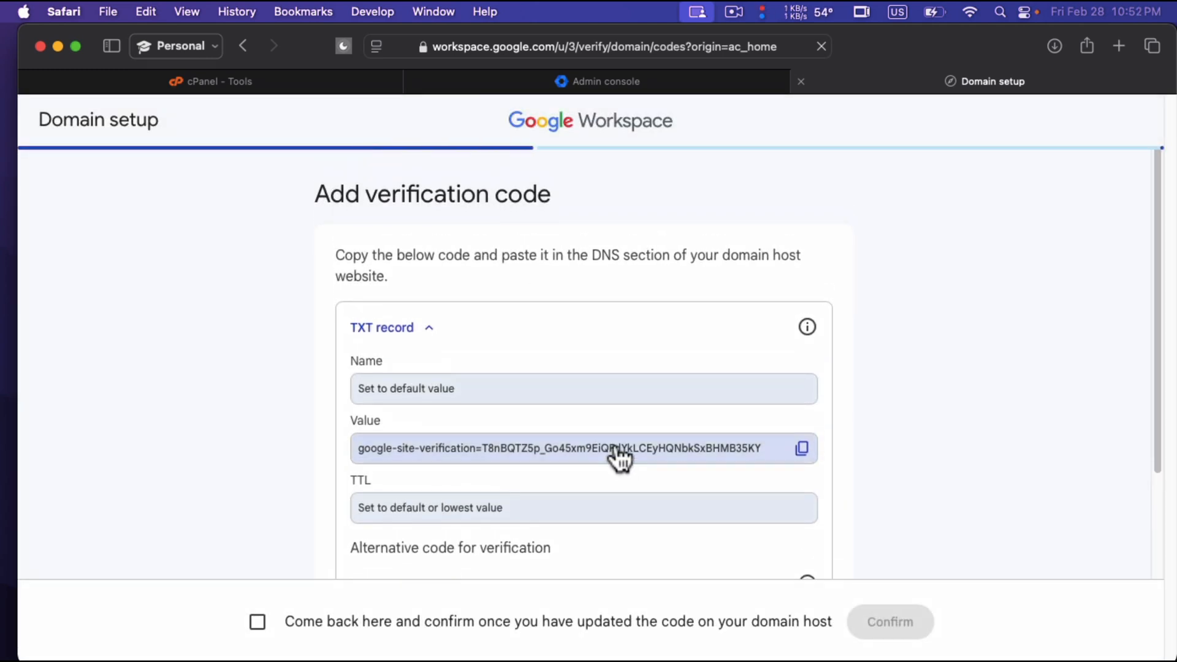
drag(310, 193, 575, 197)
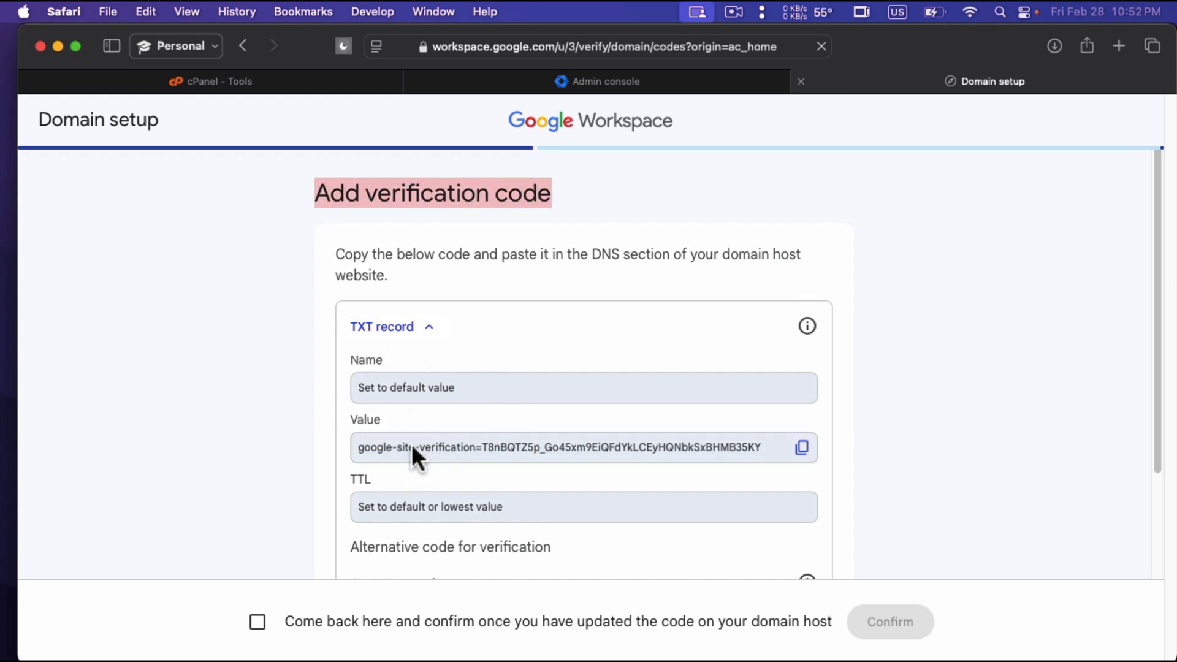
scroll(544, 347, down, 1)
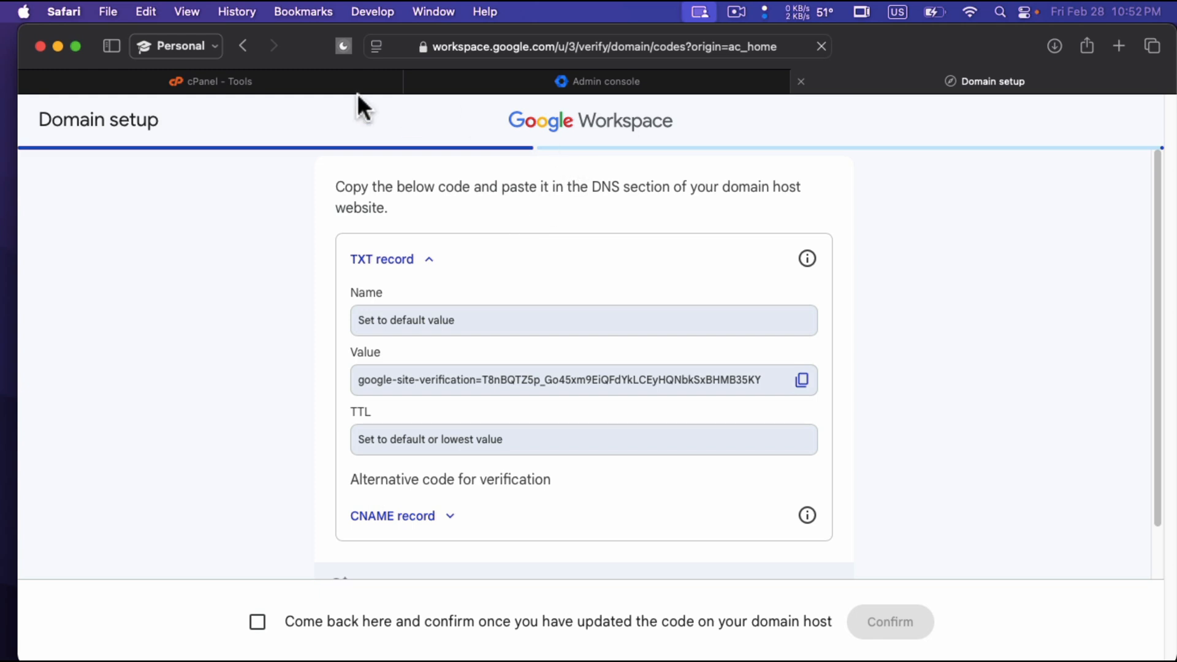
Switch to cPanel, search its tools for "dns" and open the Zone Editor.
click(252, 76)
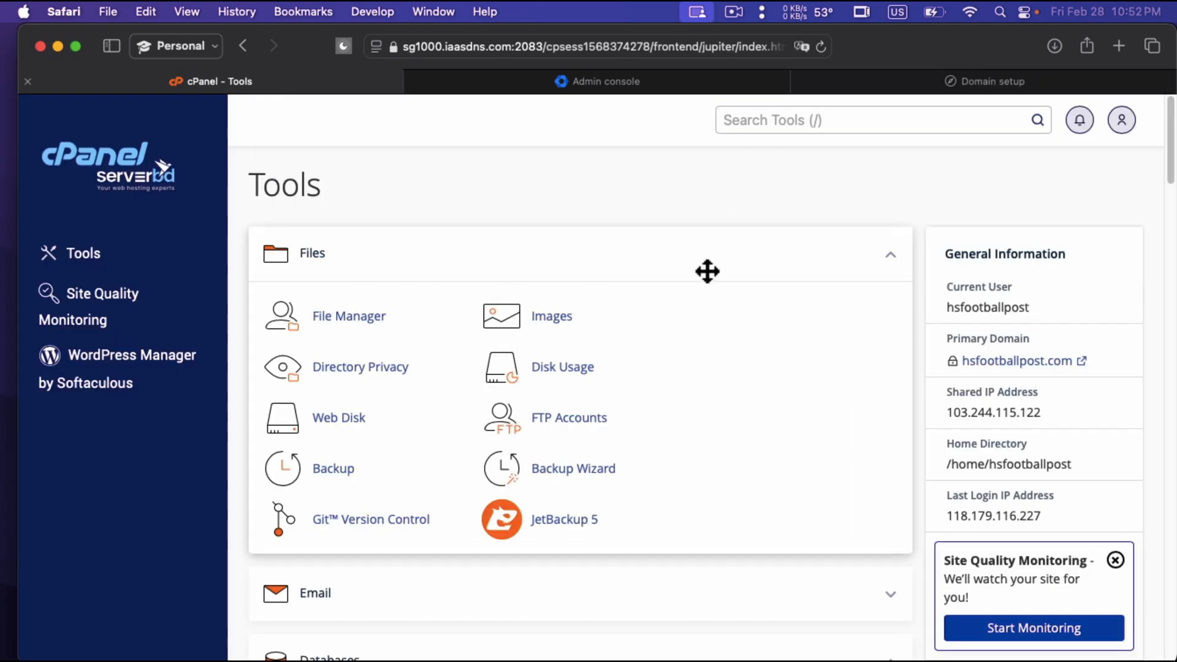
click(806, 122)
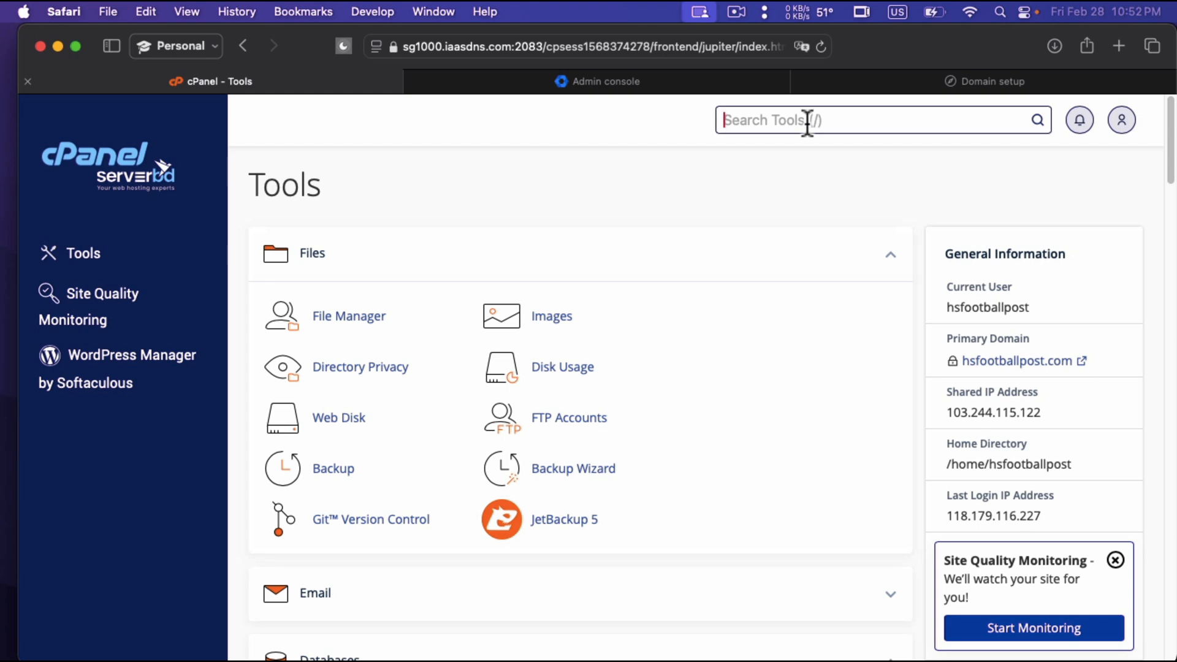
text(dns)
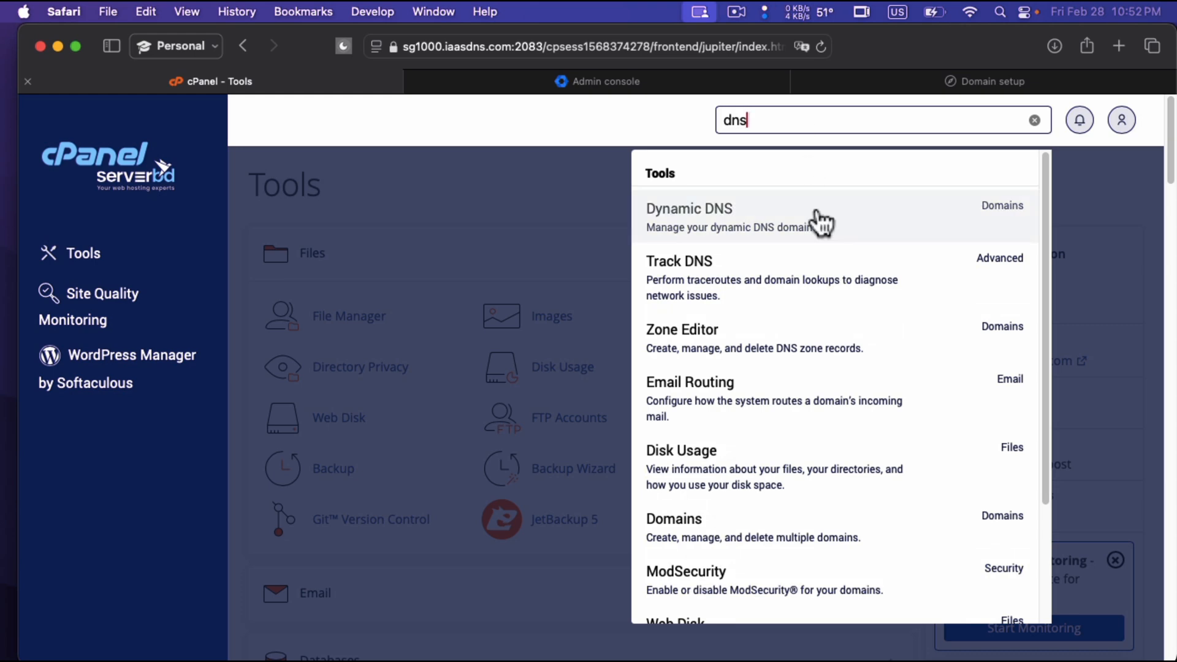
click(715, 331)
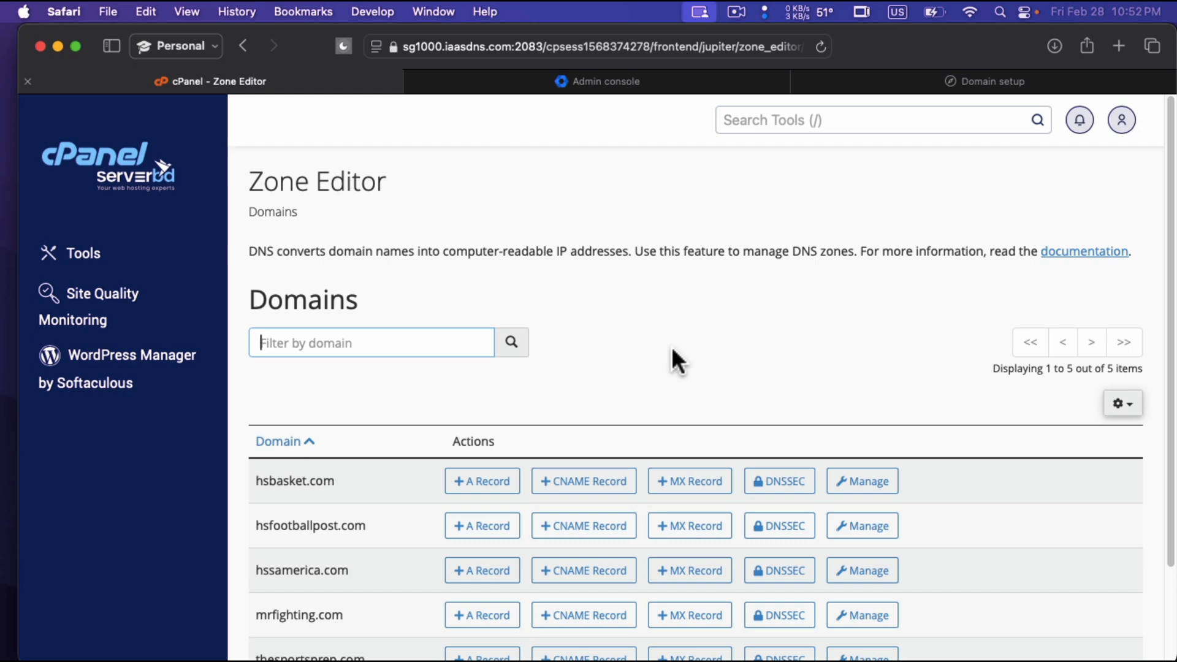
Find mrfighting.com in the domain list and open its DNS zone records for management.
scroll(671, 347, down, 3)
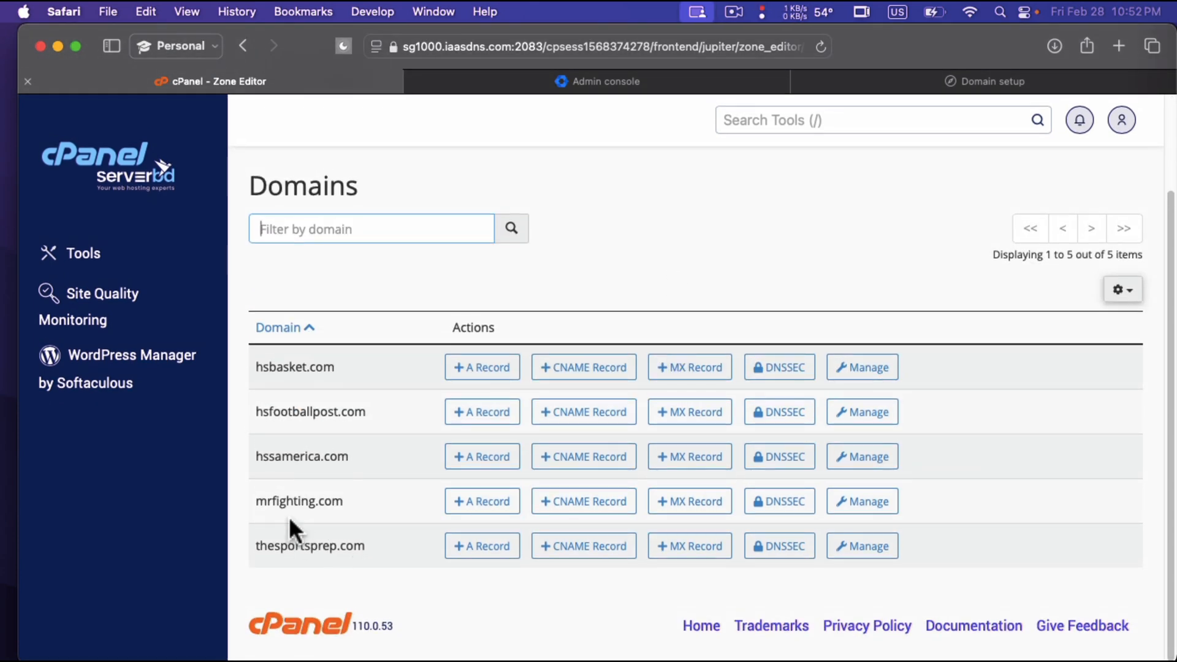
scroll(289, 516, up, 5)
scroll(289, 516, down, 5)
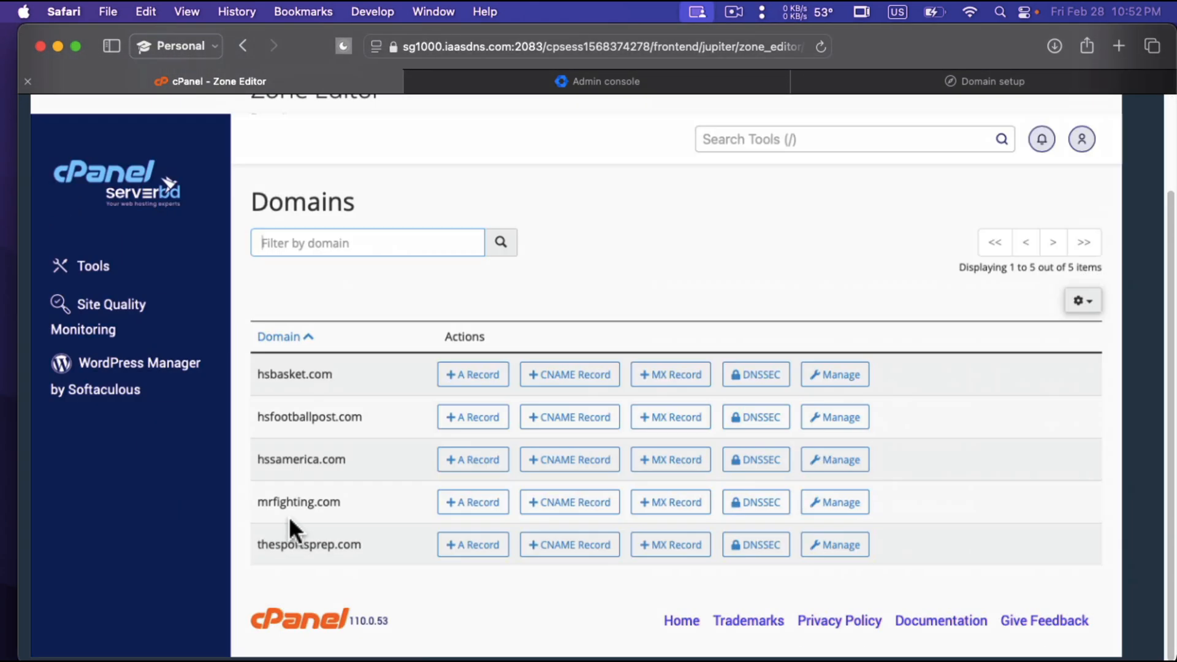
click(873, 503)
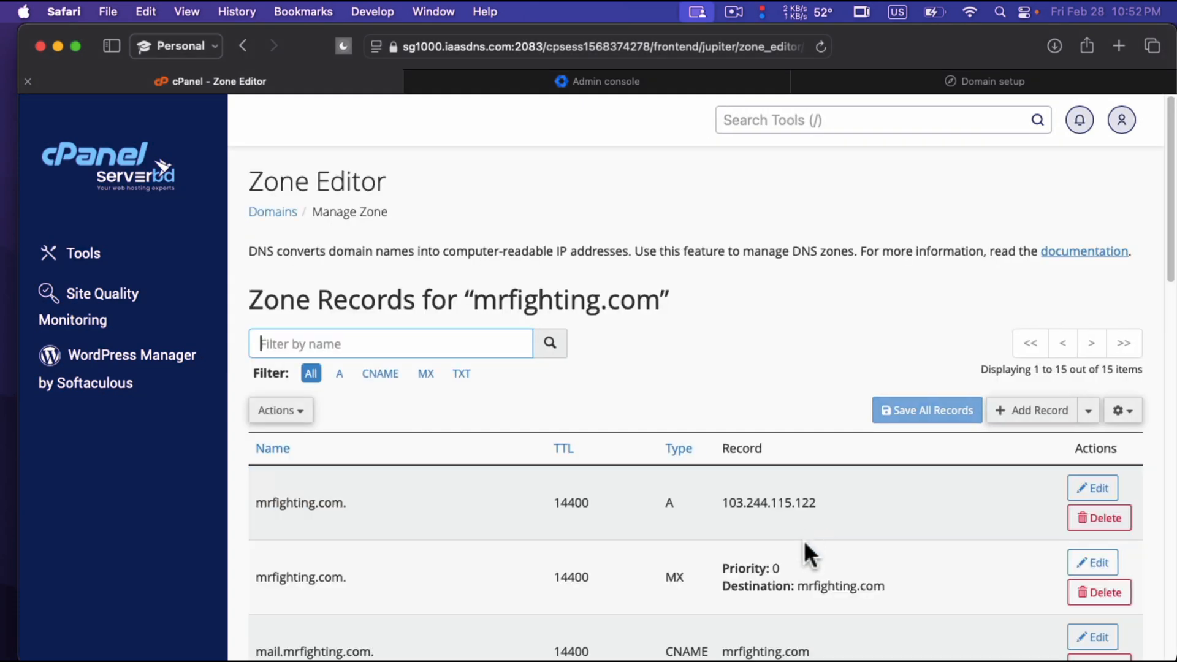
Filter the mrfighting.com zone records to TXT and look through the existing entries.
scroll(577, 433, down, 1)
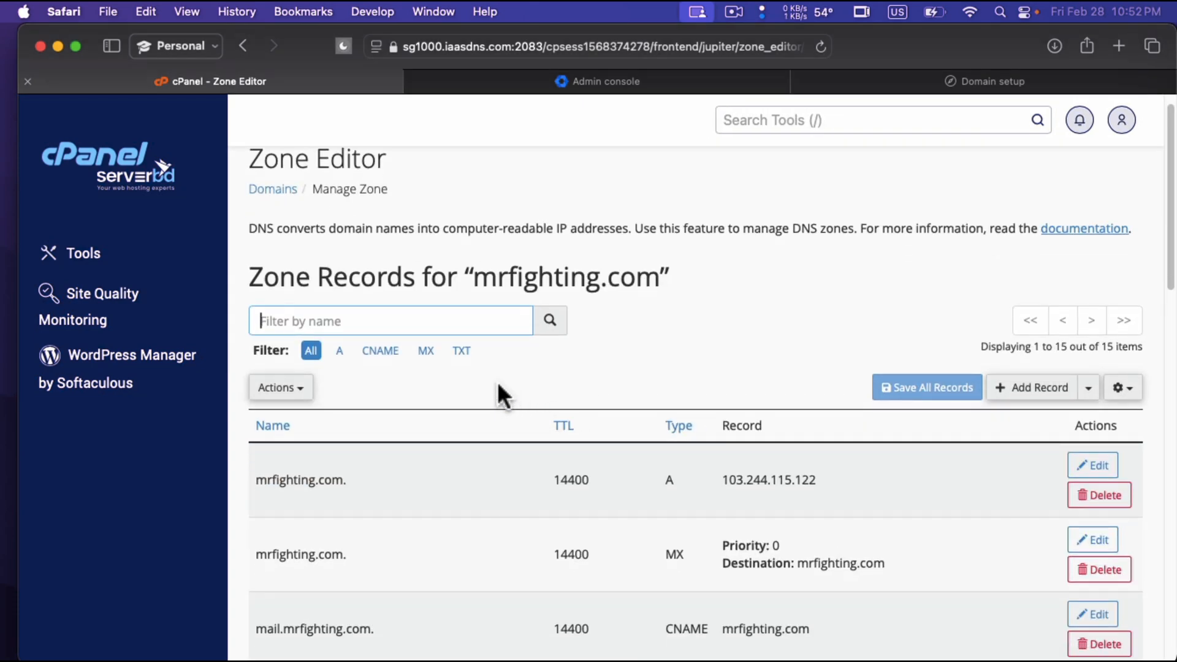
click(463, 352)
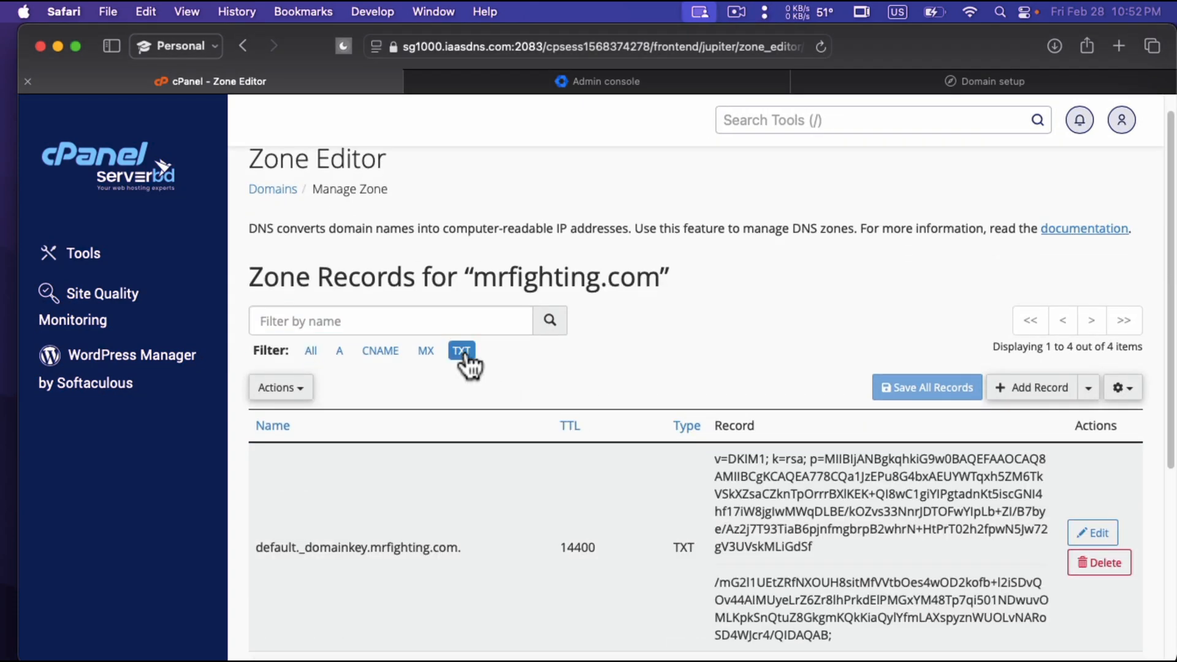
scroll(531, 386, down, 10)
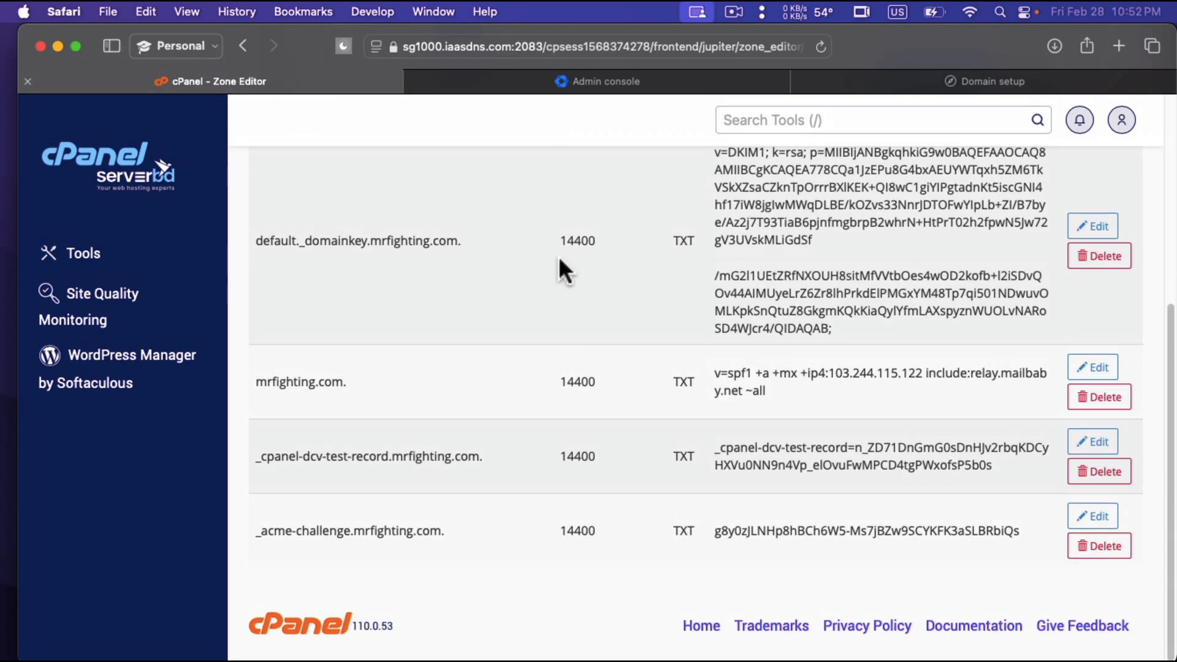
scroll(577, 401, up, 5)
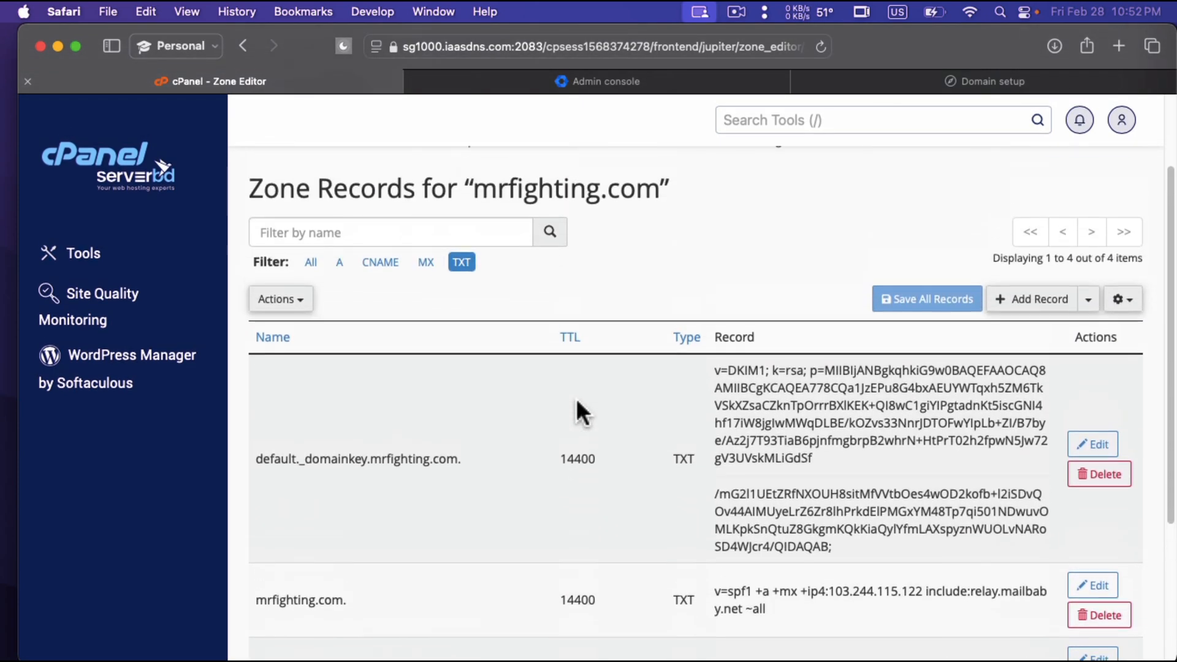
scroll(728, 452, down, 5)
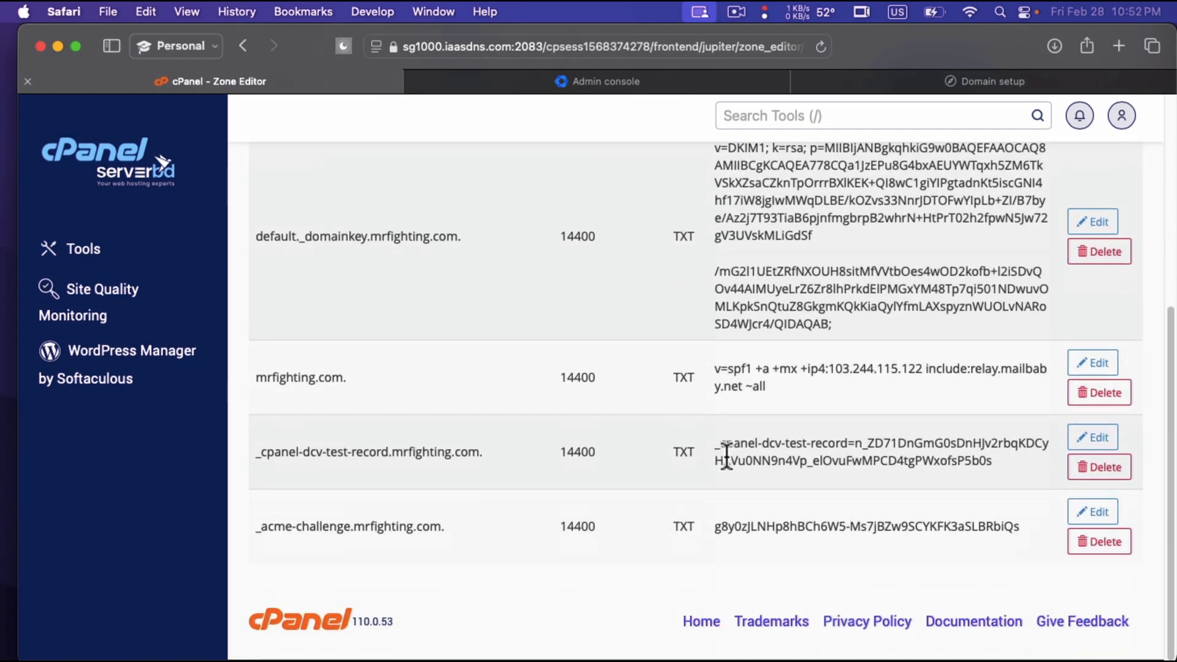
Add a new zone record for mrfighting.com and set its type to TXT.
scroll(729, 452, up, 8)
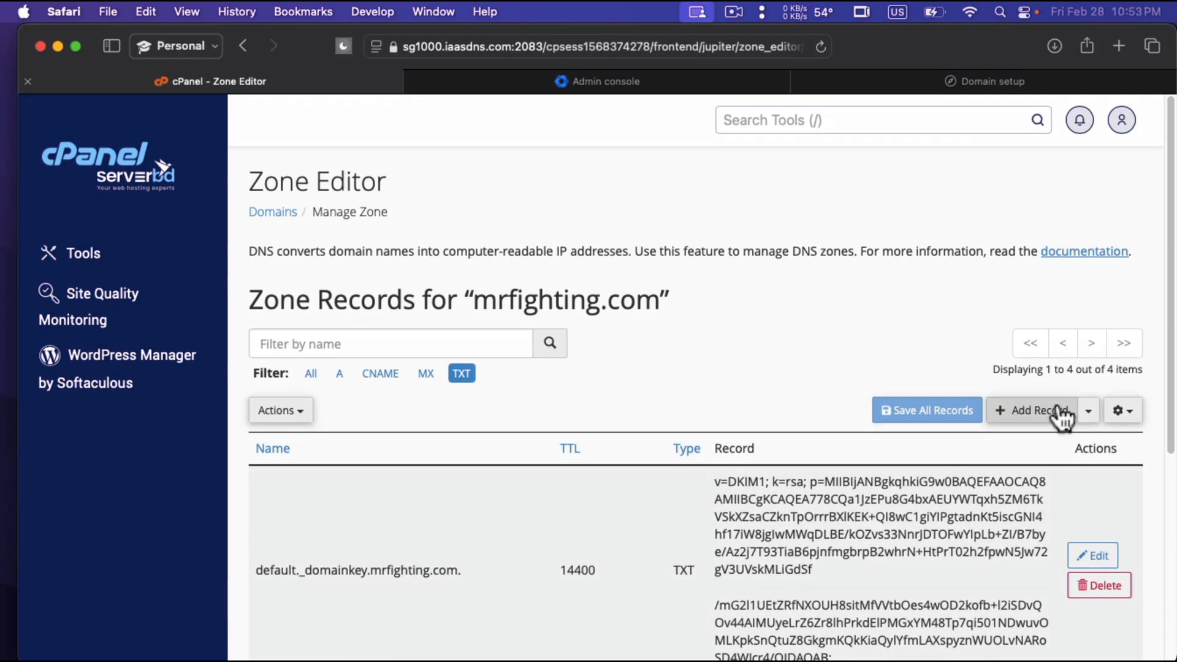
click(1061, 412)
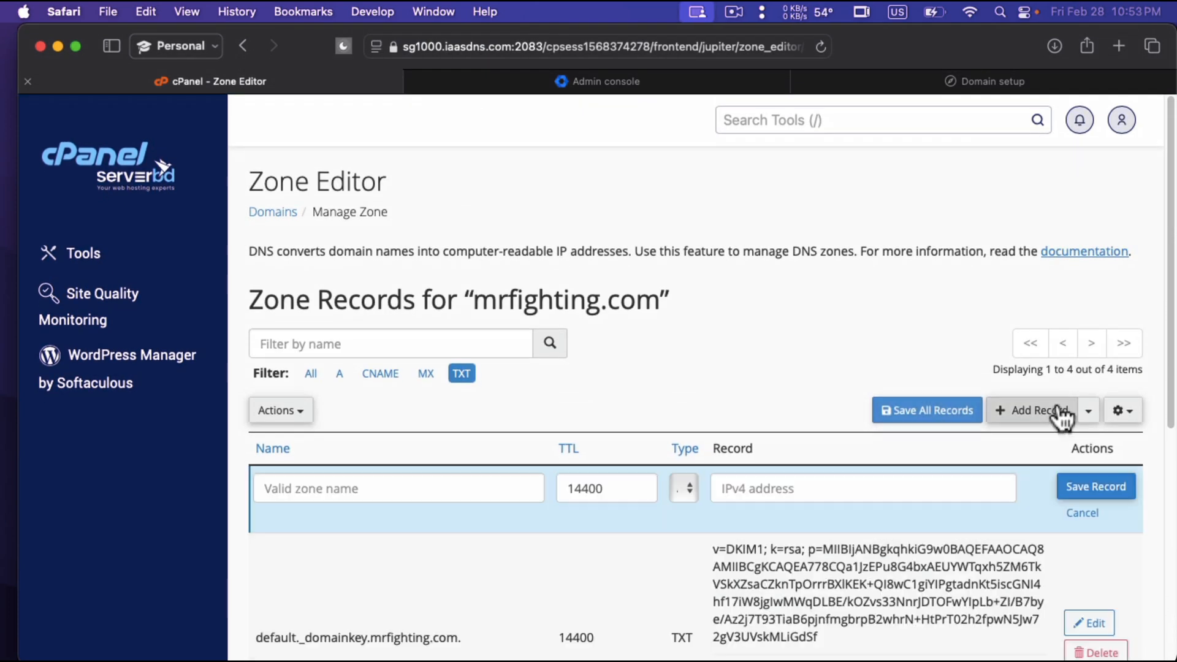
click(689, 489)
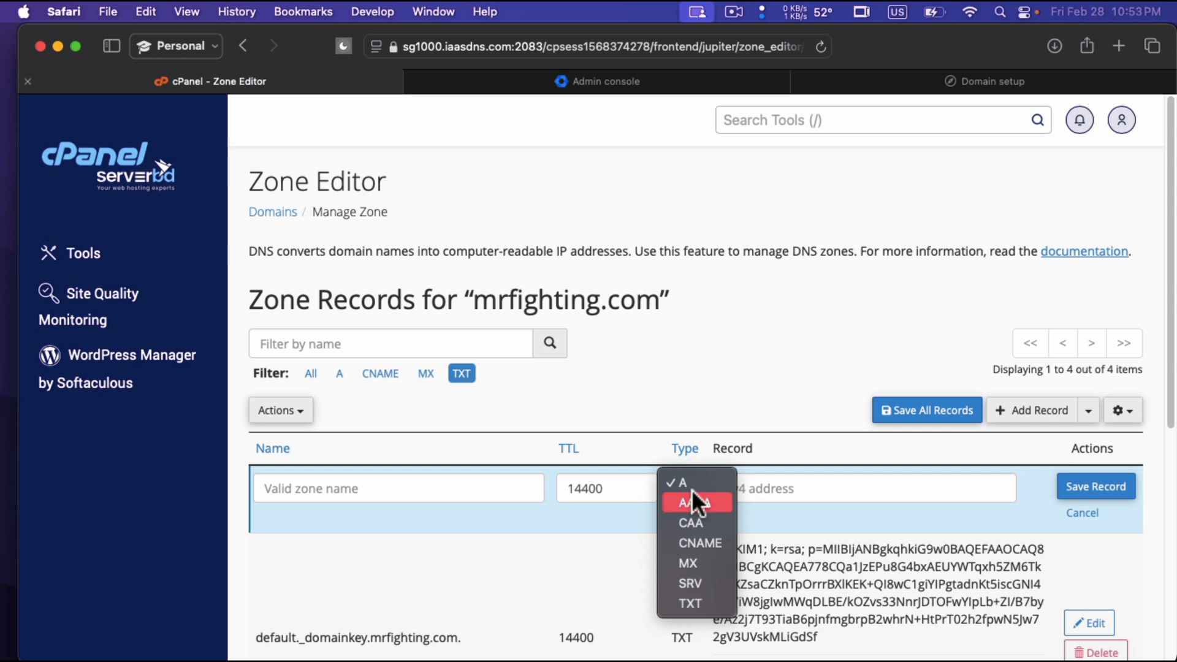
click(711, 607)
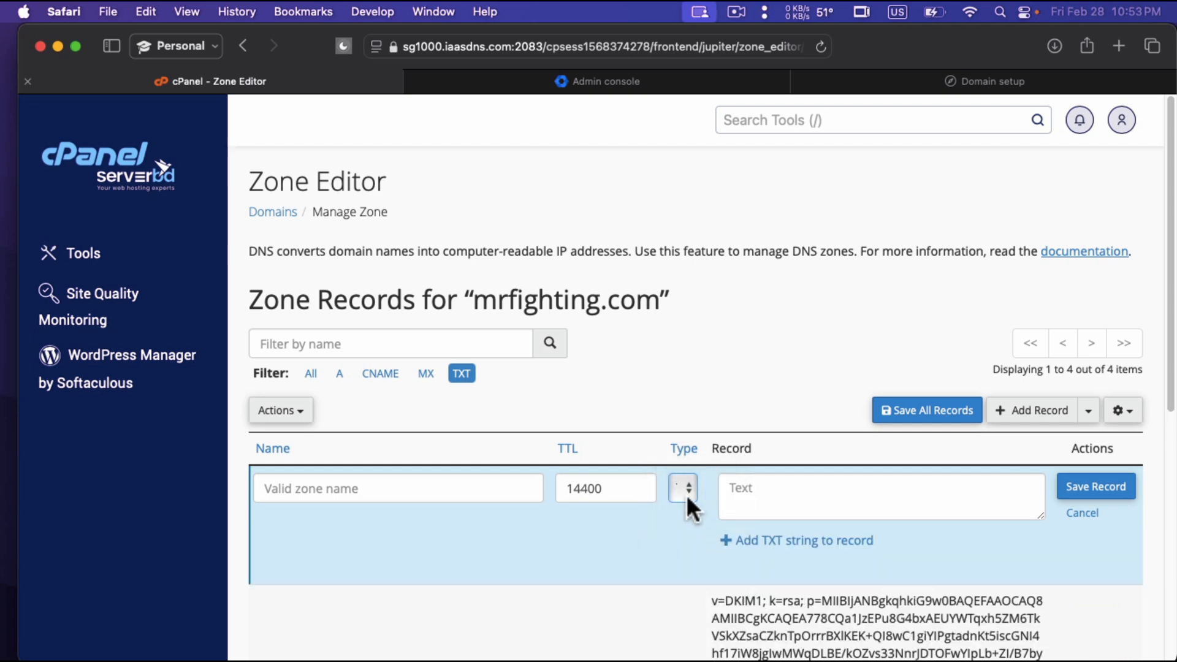
Copy the TXT verification code from the Google Workspace Domain setup page and paste it into the new cPanel record's text.
click(697, 81)
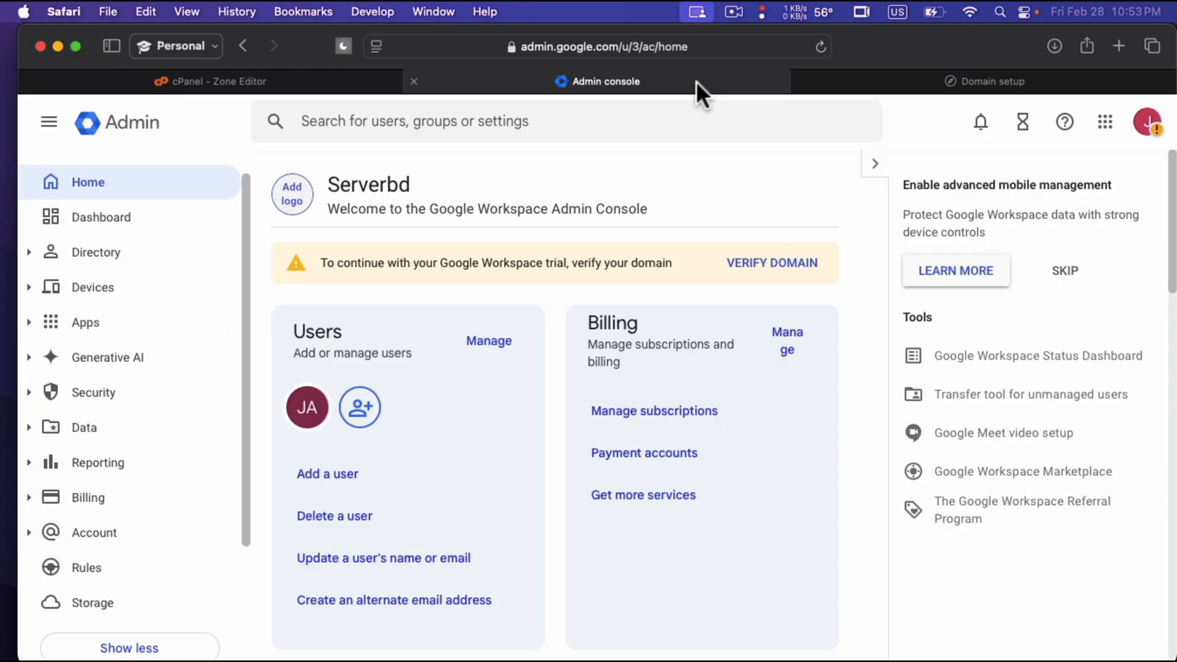
click(870, 83)
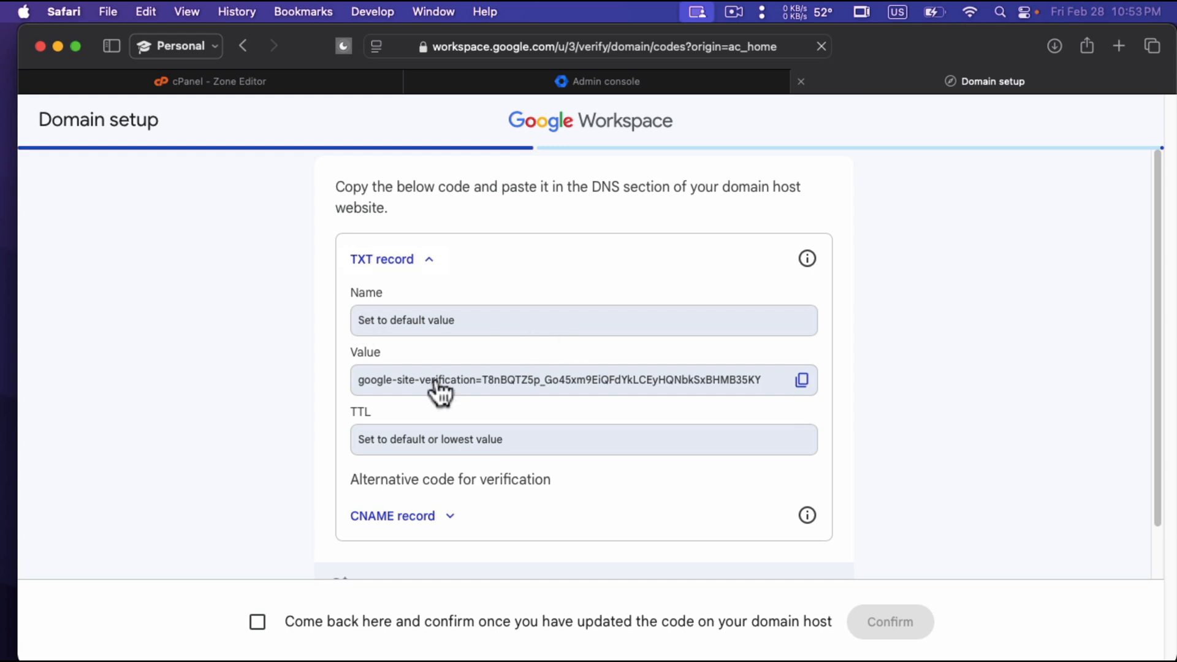
click(802, 381)
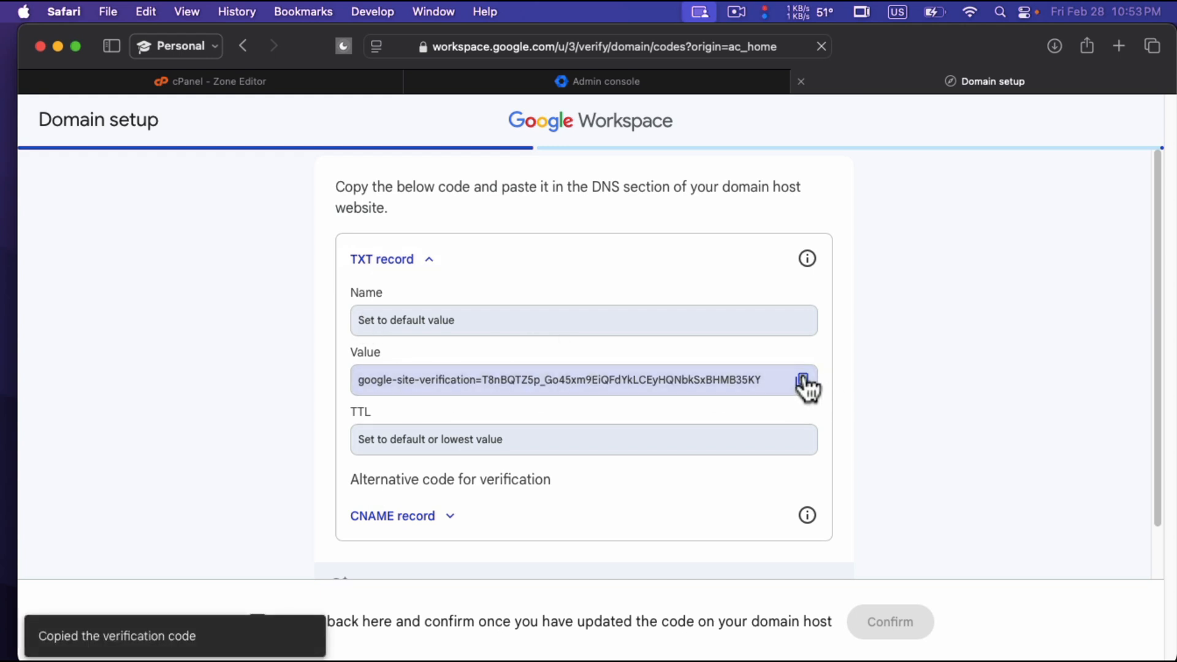
click(269, 79)
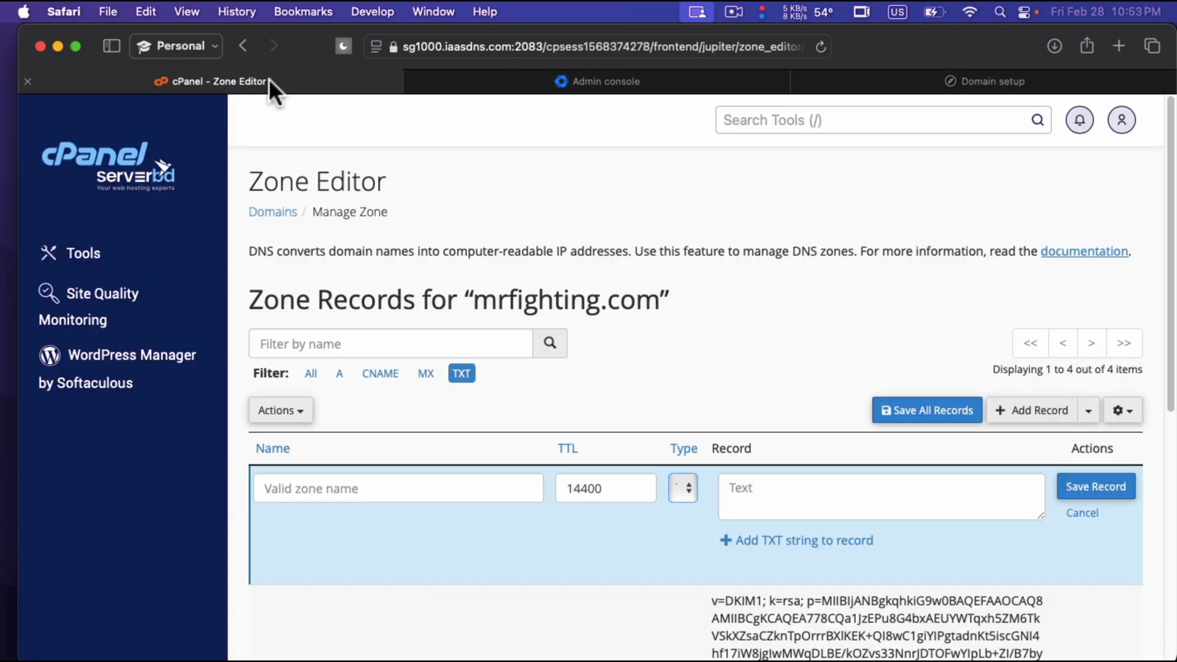
click(832, 497)
scroll(832, 497, down, 1)
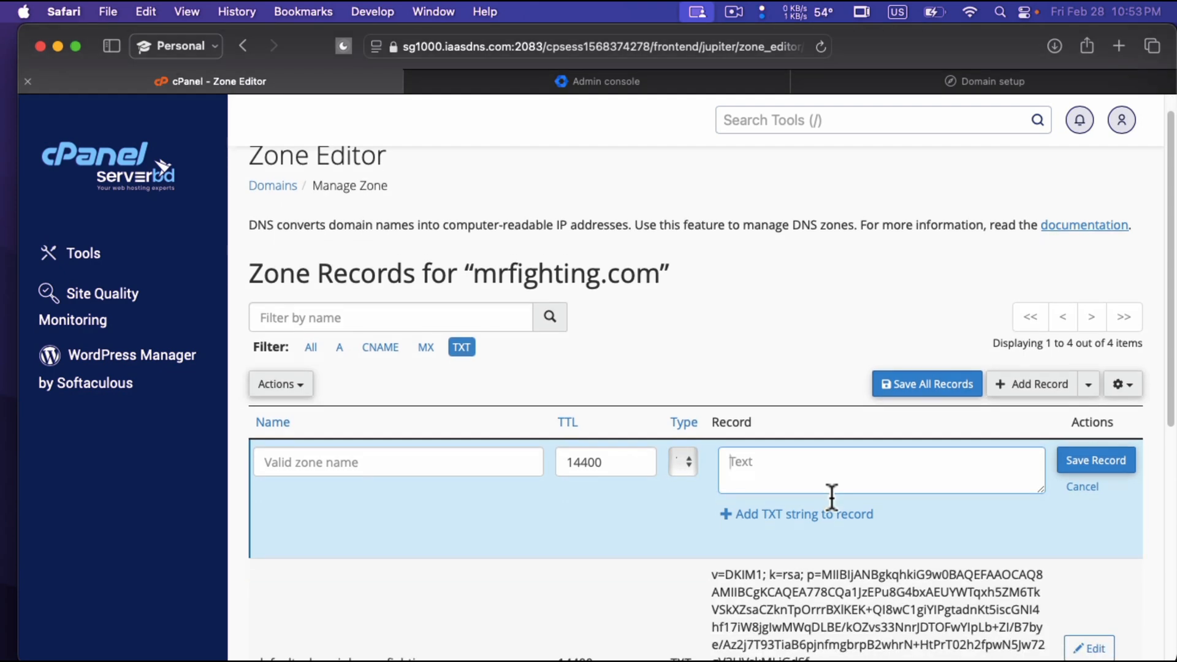
key(super+v)
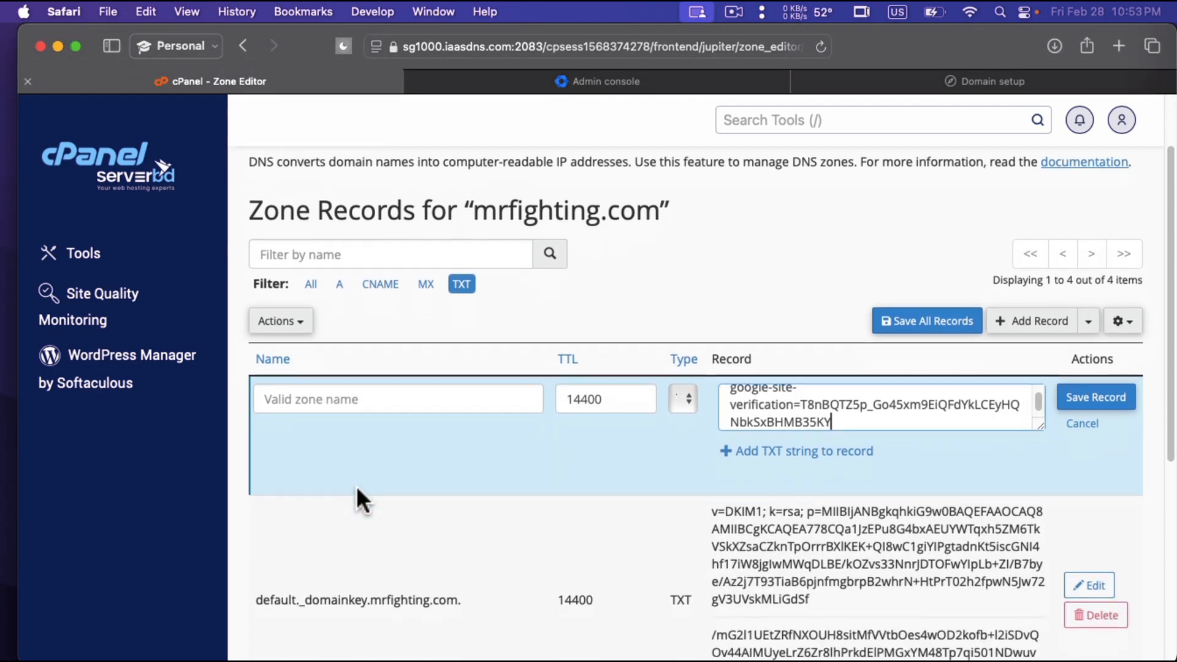
Copy the name mrfighting.com. from the existing SPF TXT record and use it as the new record's zone name.
scroll(356, 486, down, 3)
scroll(443, 457, down, 4)
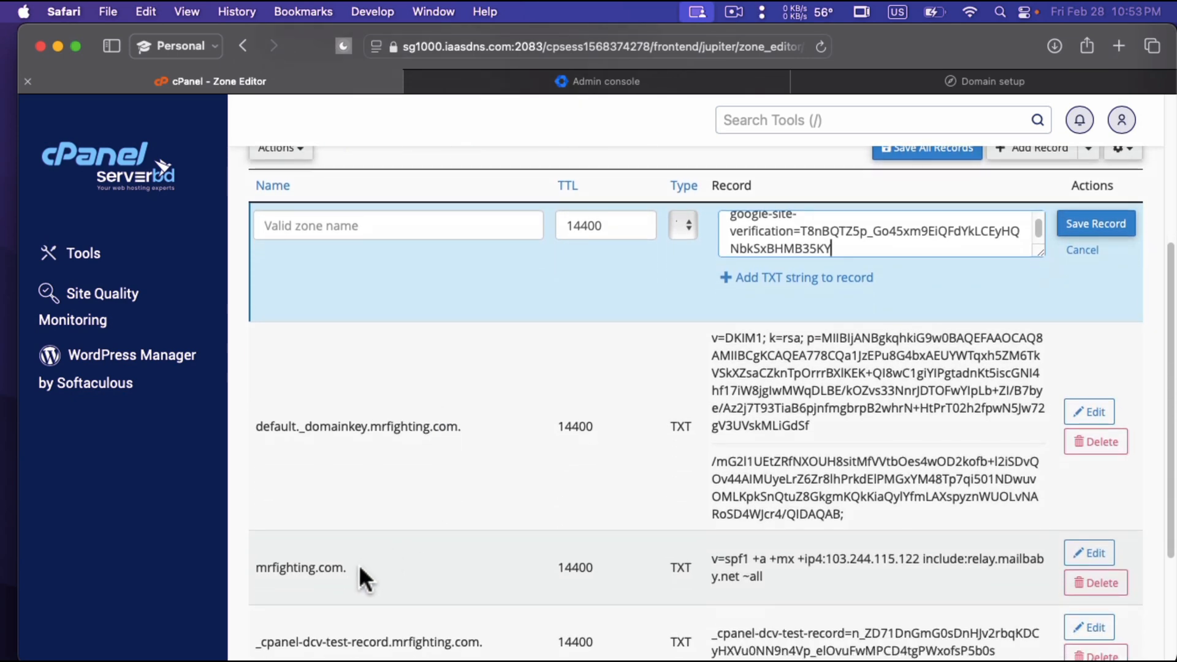
drag(351, 571, 253, 567)
key(super+c)
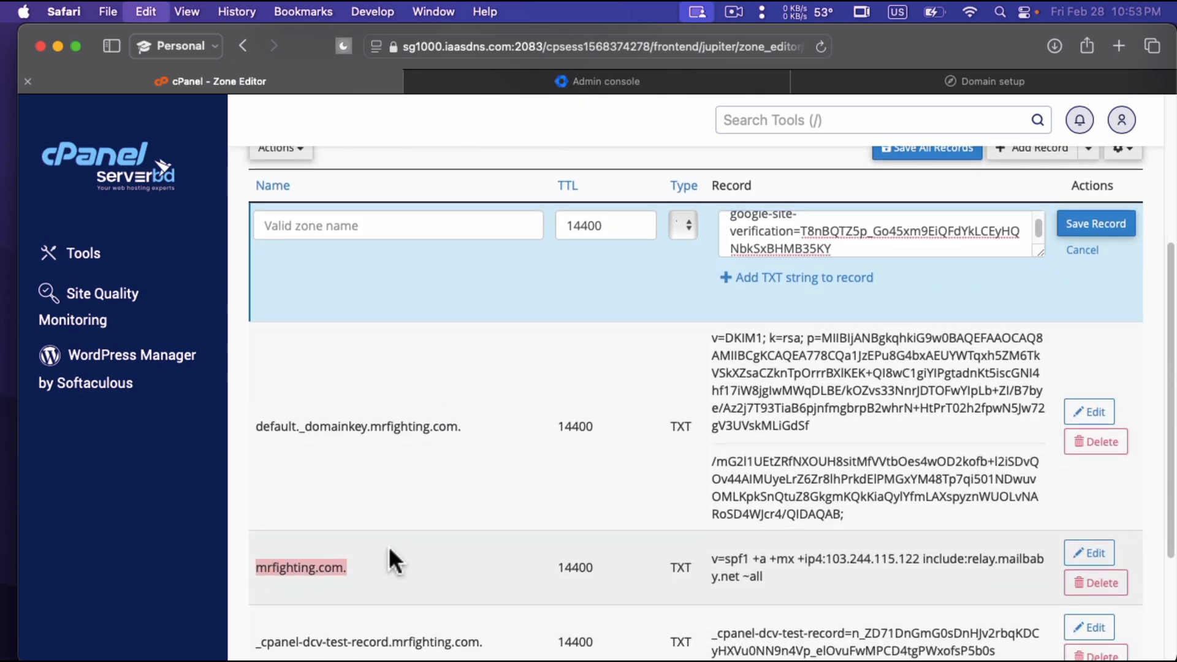
scroll(428, 433, up, 2)
click(434, 337)
key(super+v)
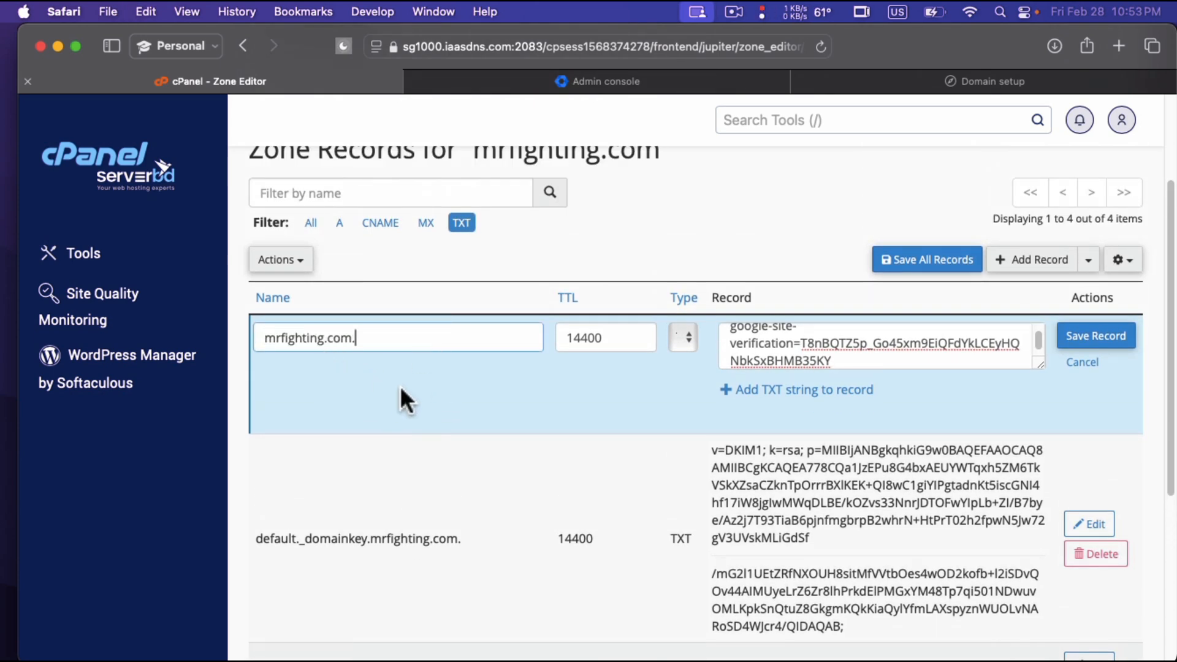
Try @ as the new TXT record's name and undo the replacement.
scroll(413, 388, up, 1)
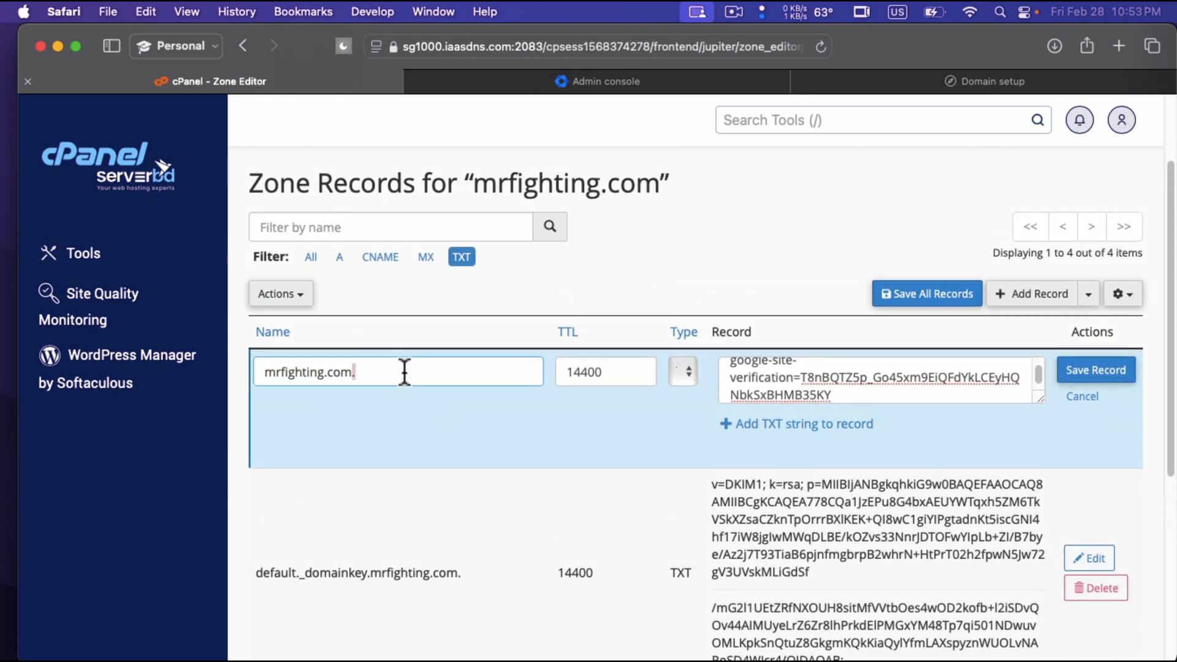
key(super+a)
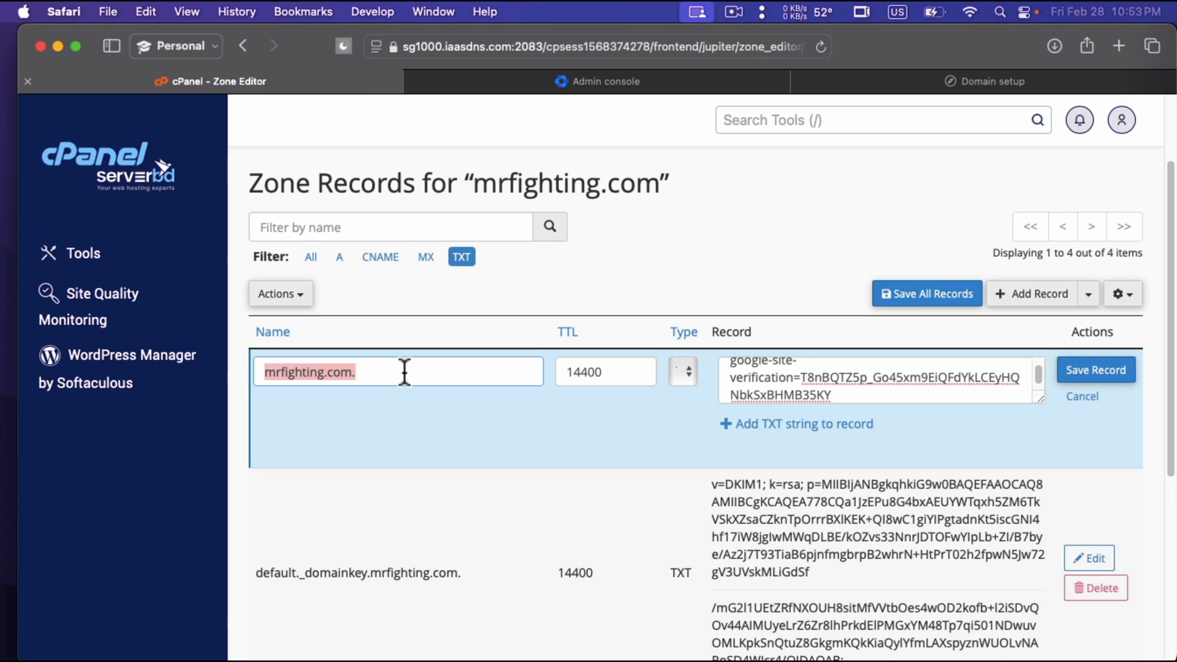
text(@)
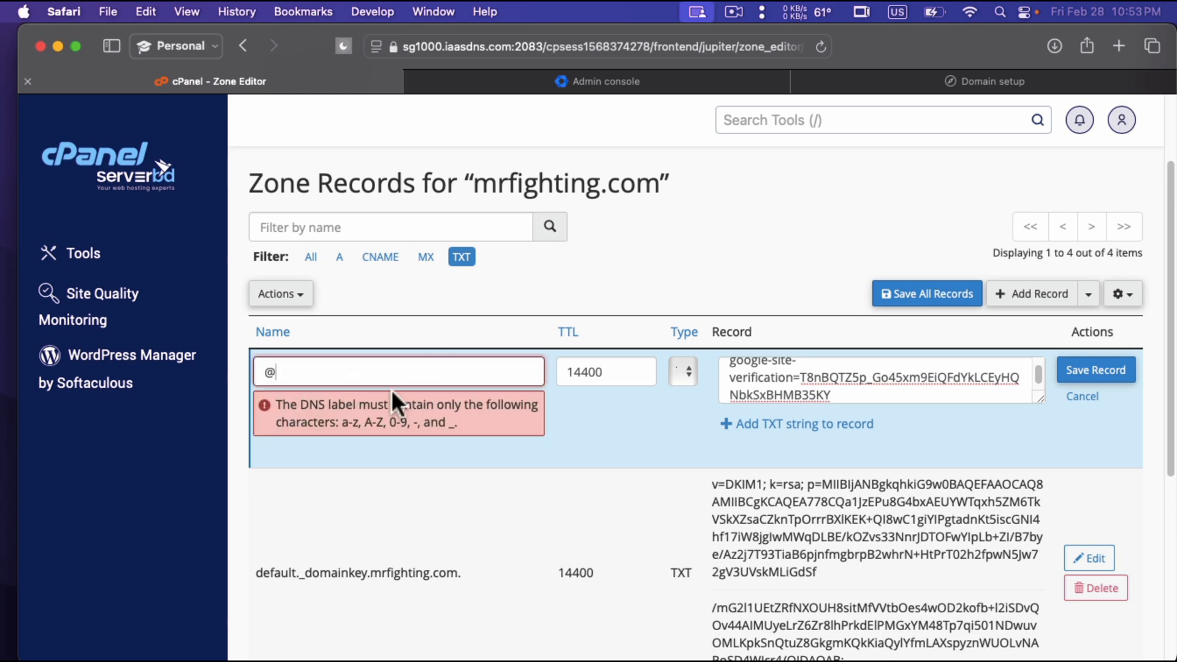
key(super+z)
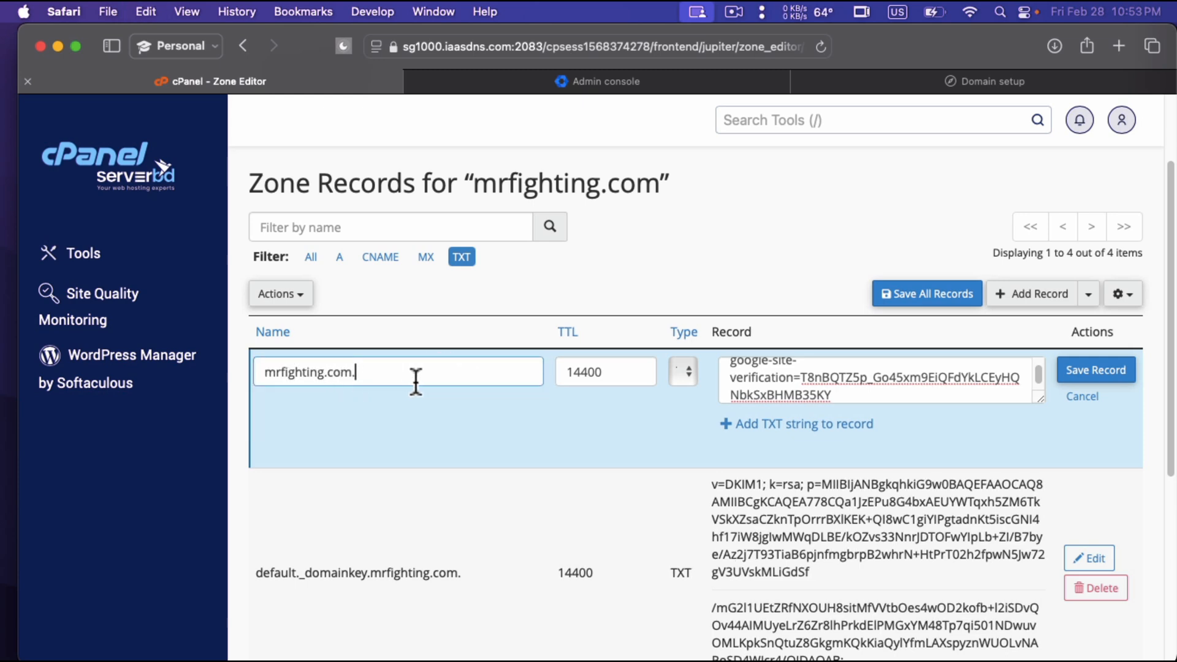
click(467, 427)
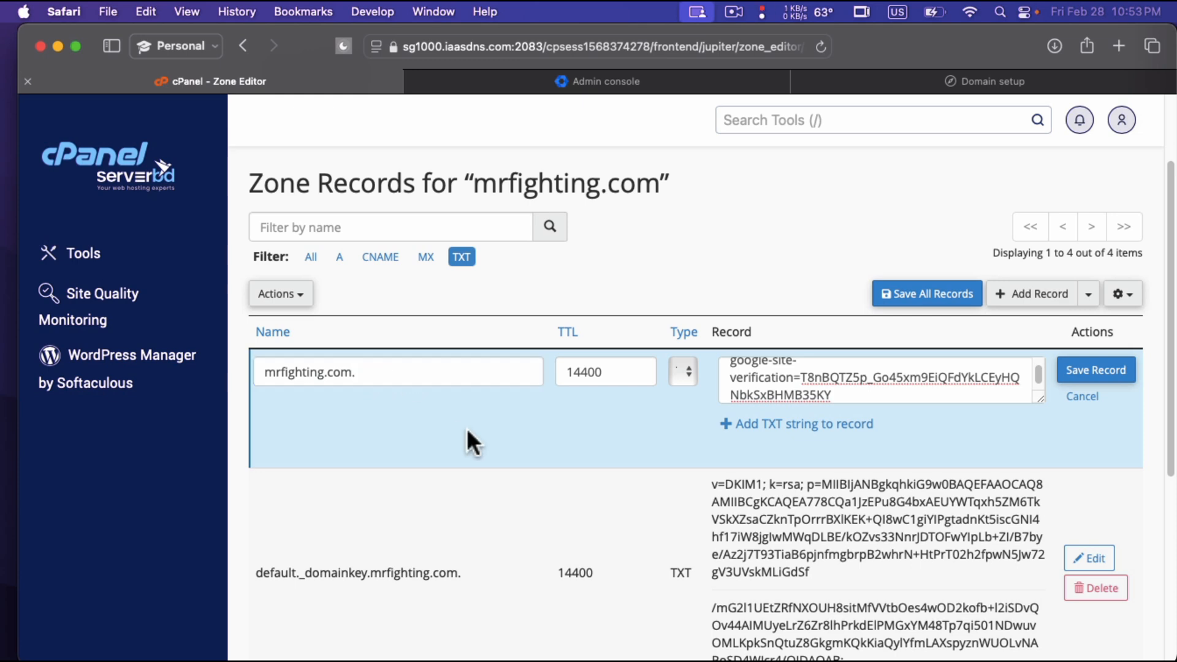
Save the new TXT verification record for mrfighting.com.
click(1111, 376)
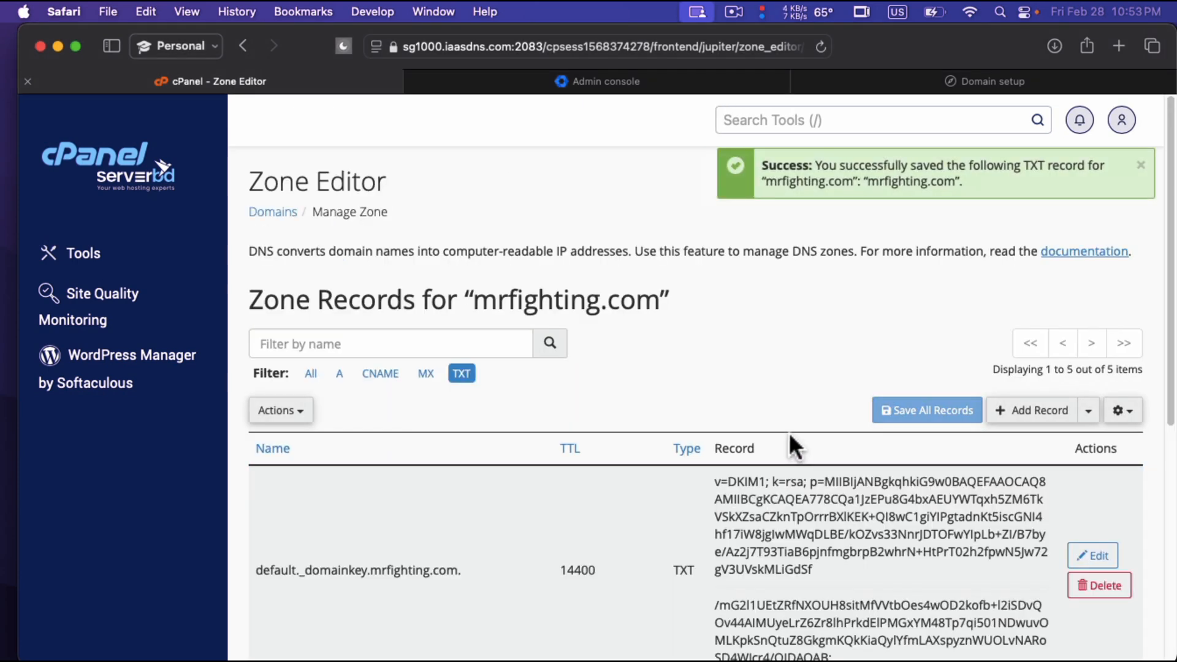
scroll(568, 371, down, 3)
scroll(576, 365, up, 3)
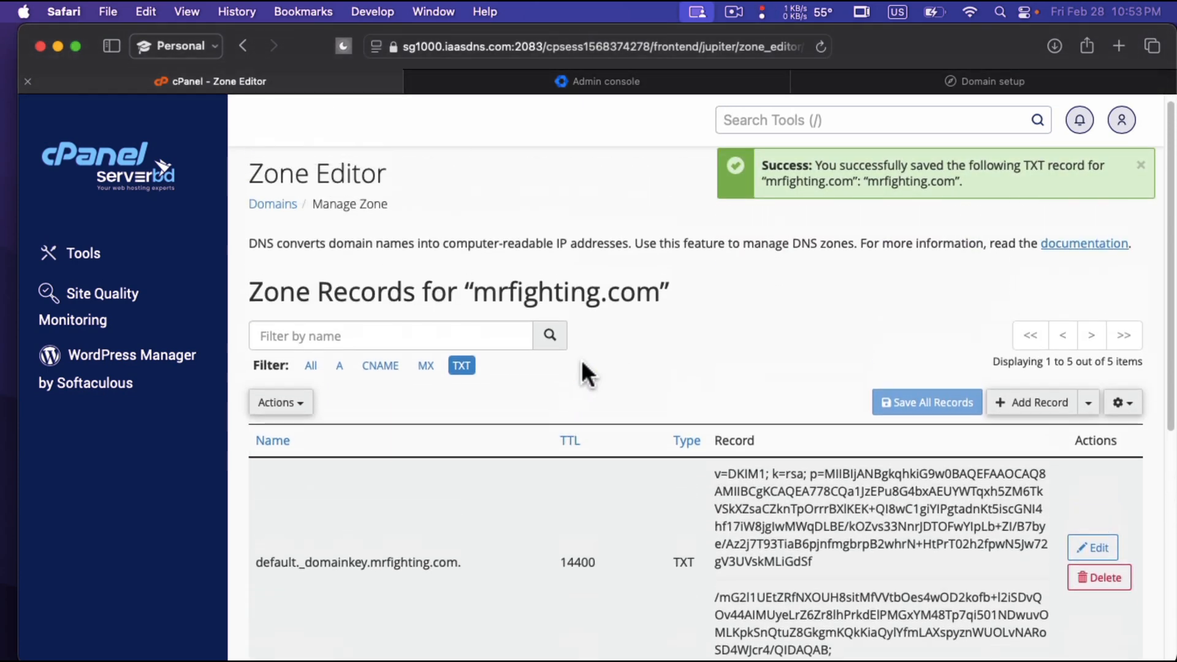
Copy the domain name mrfighting.com from the zone records heading and open the whatsmydns.net site in a new browser tab.
double_click(567, 290)
key(cmd+t)
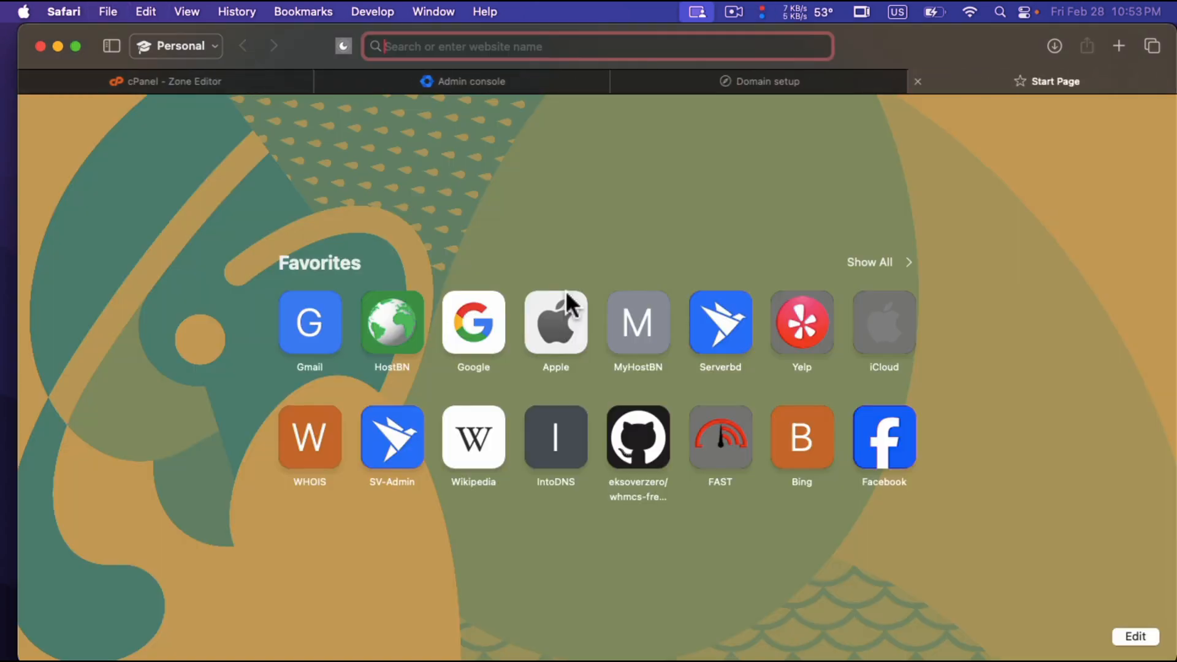
text(whatsm)
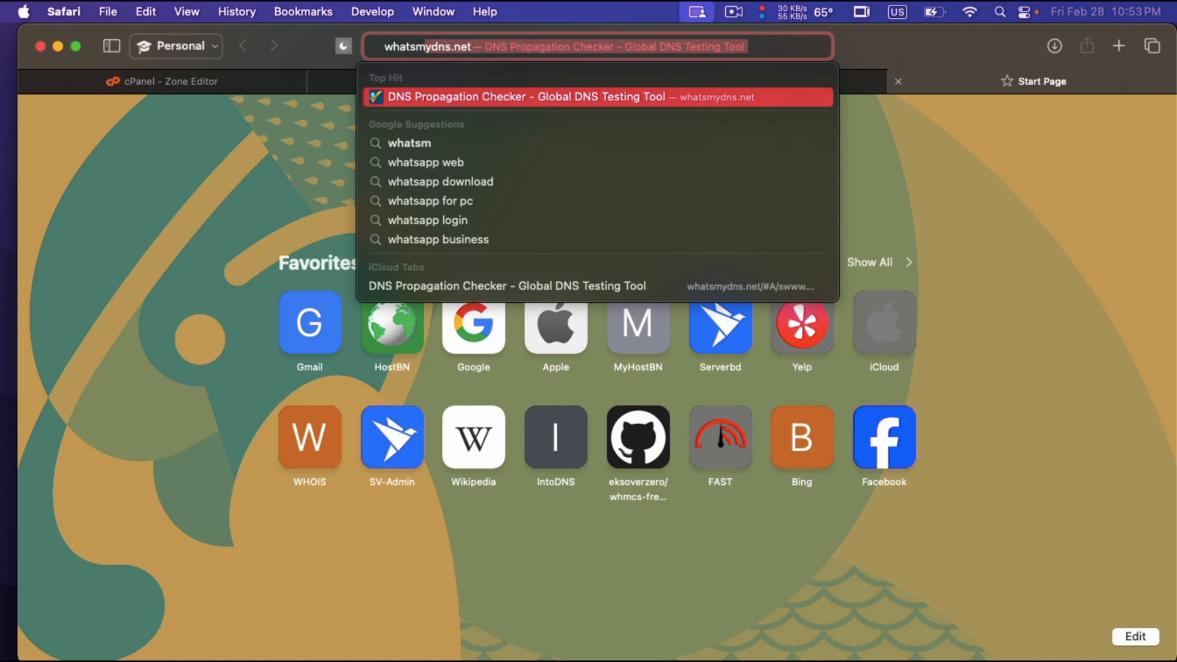
text(ydns)
key(Return)
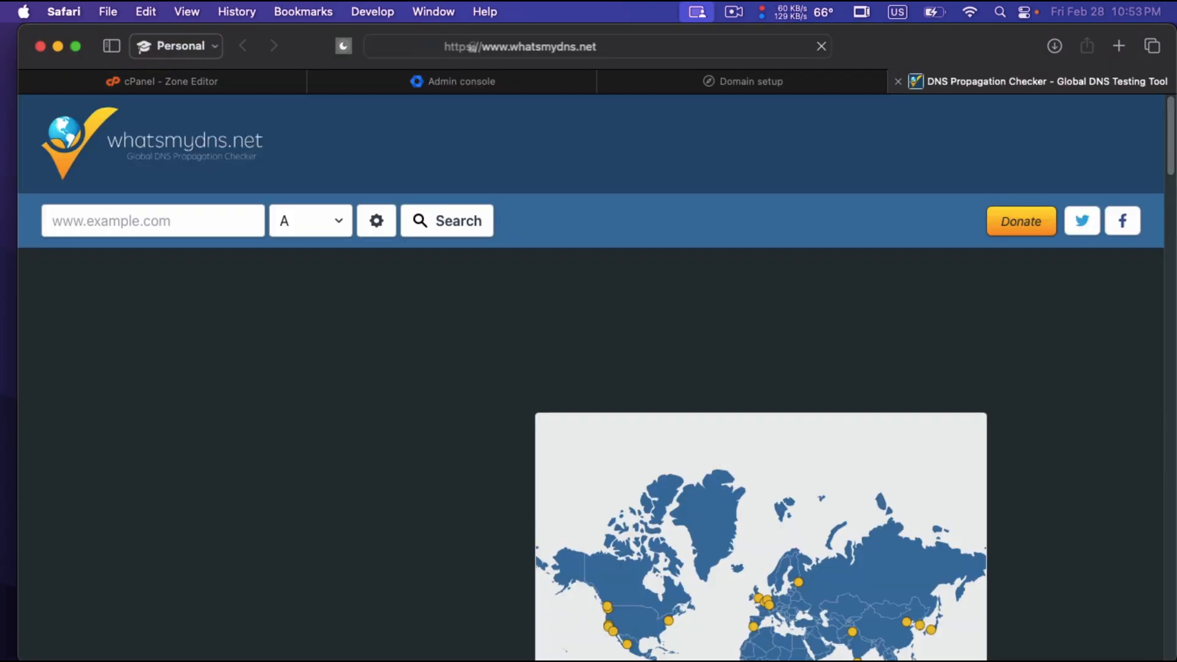
Look up the TXT records of mrfighting.com in the DNS Propagation Checker.
click(194, 218)
key(cmd+v)
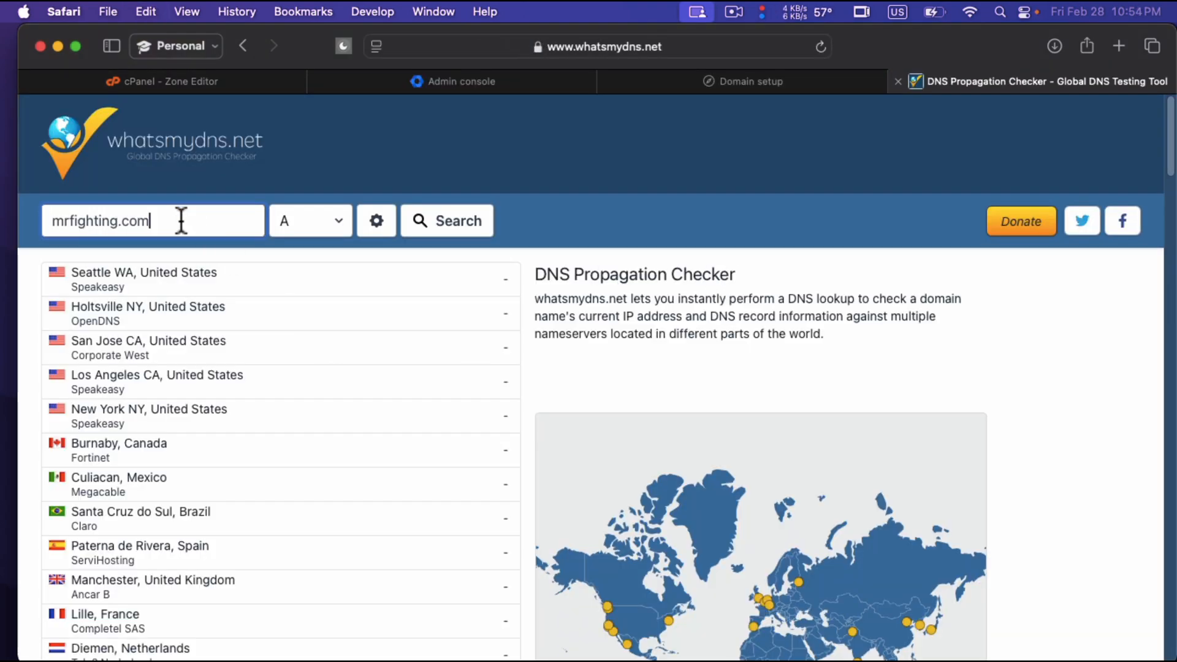
click(322, 220)
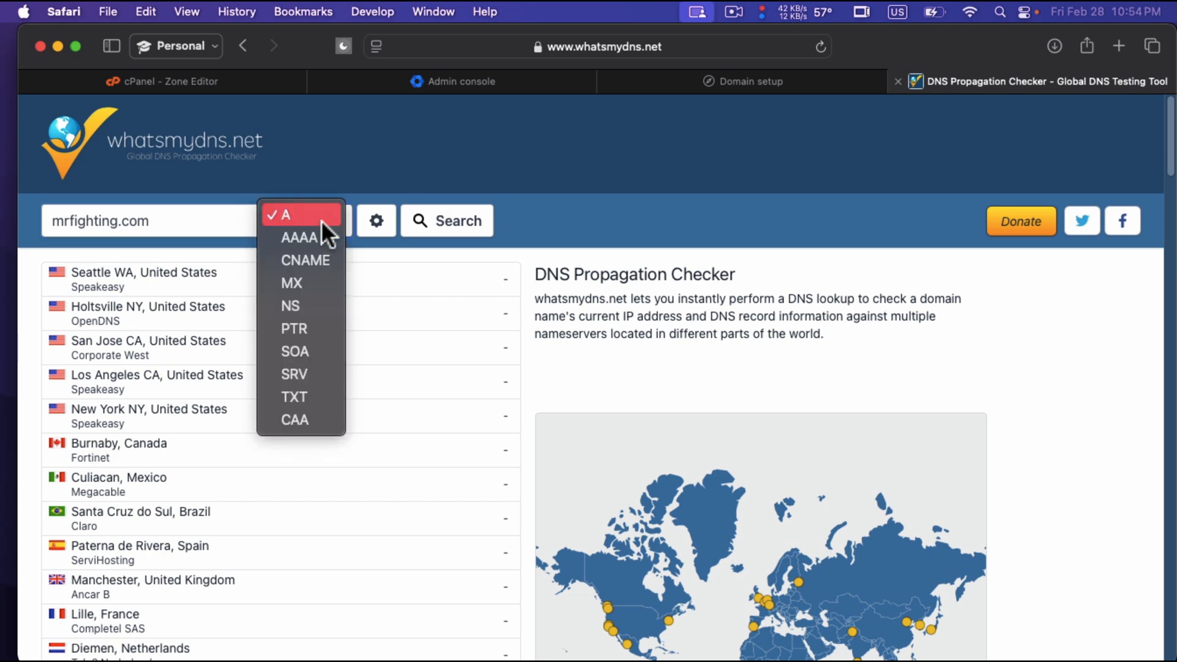
click(301, 397)
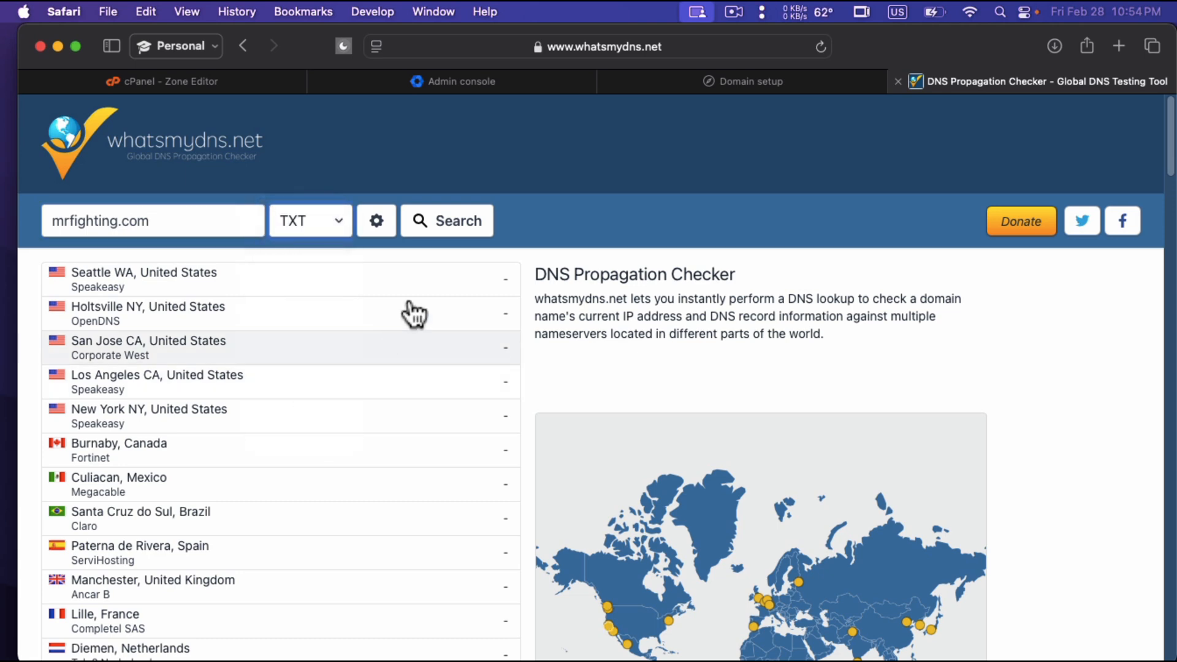
click(453, 229)
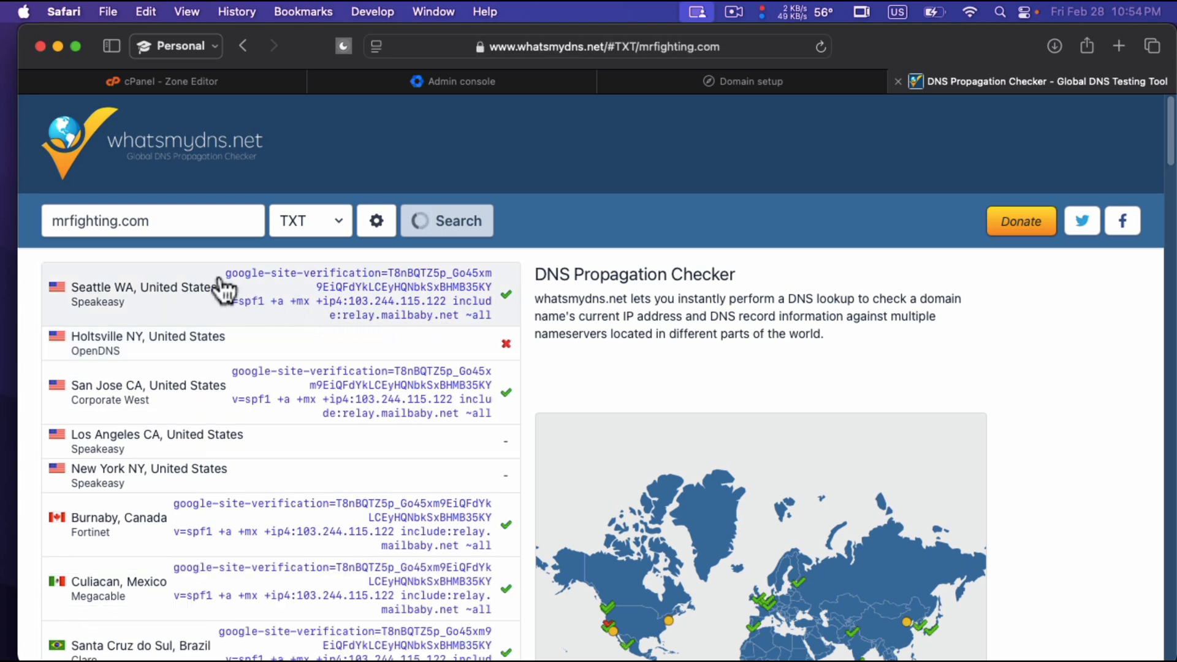
Compare the Seattle server's TXT lookup result with the TXT value on the Google Workspace Domain setup page.
drag(225, 273, 510, 300)
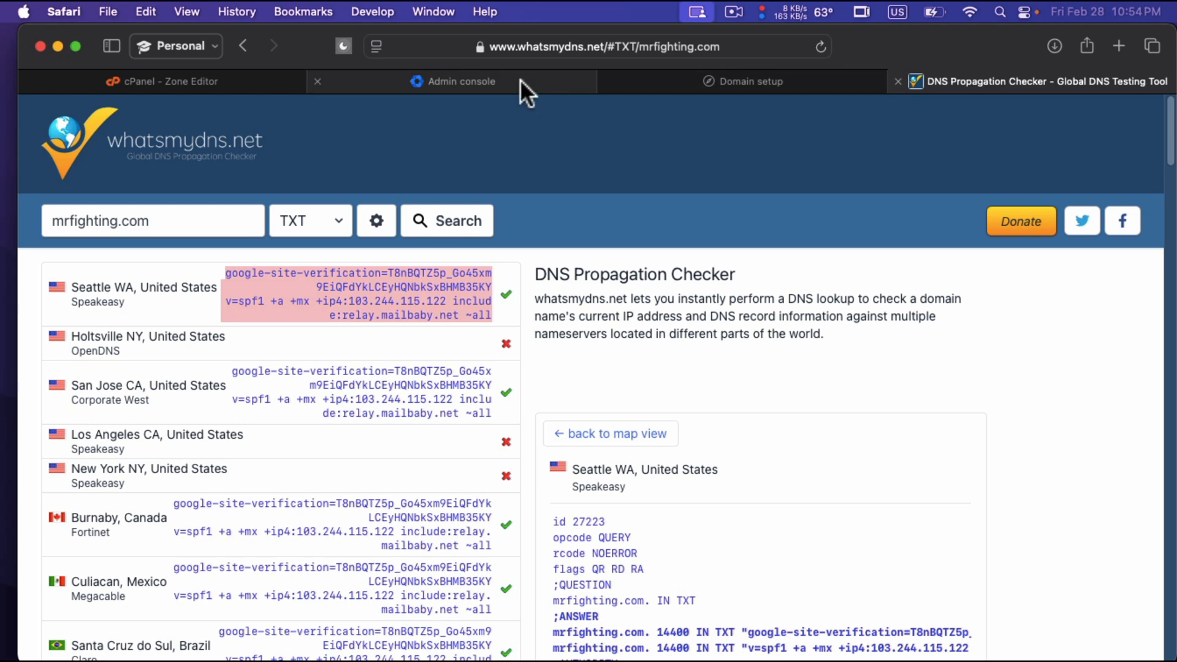
click(668, 78)
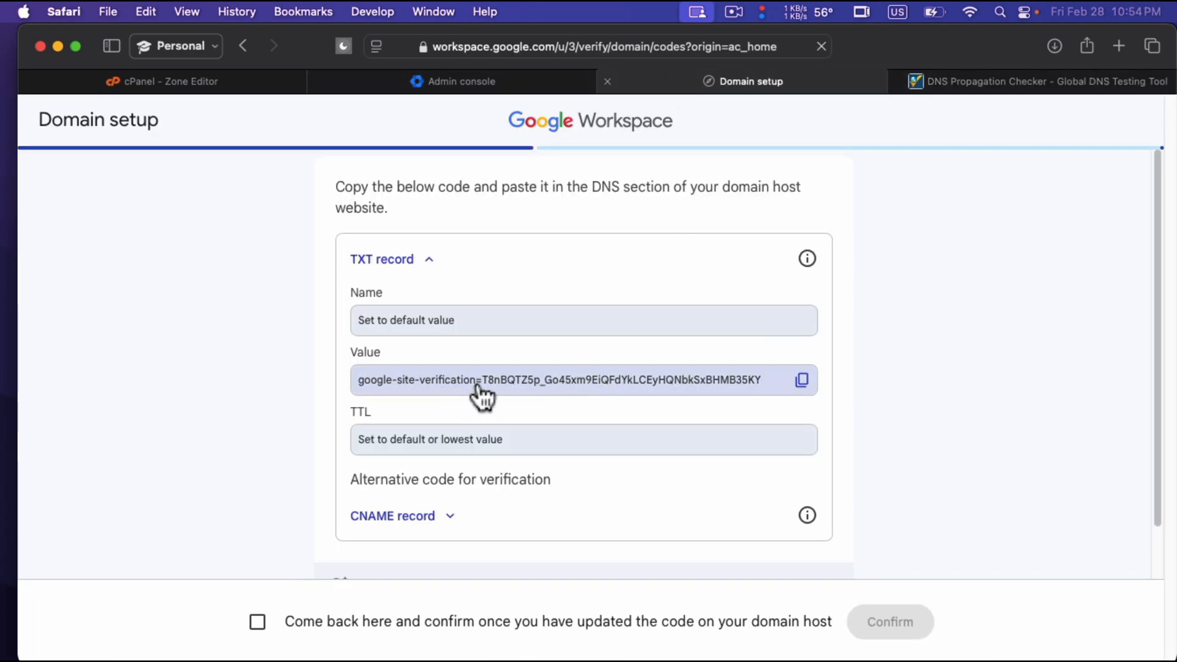
click(970, 83)
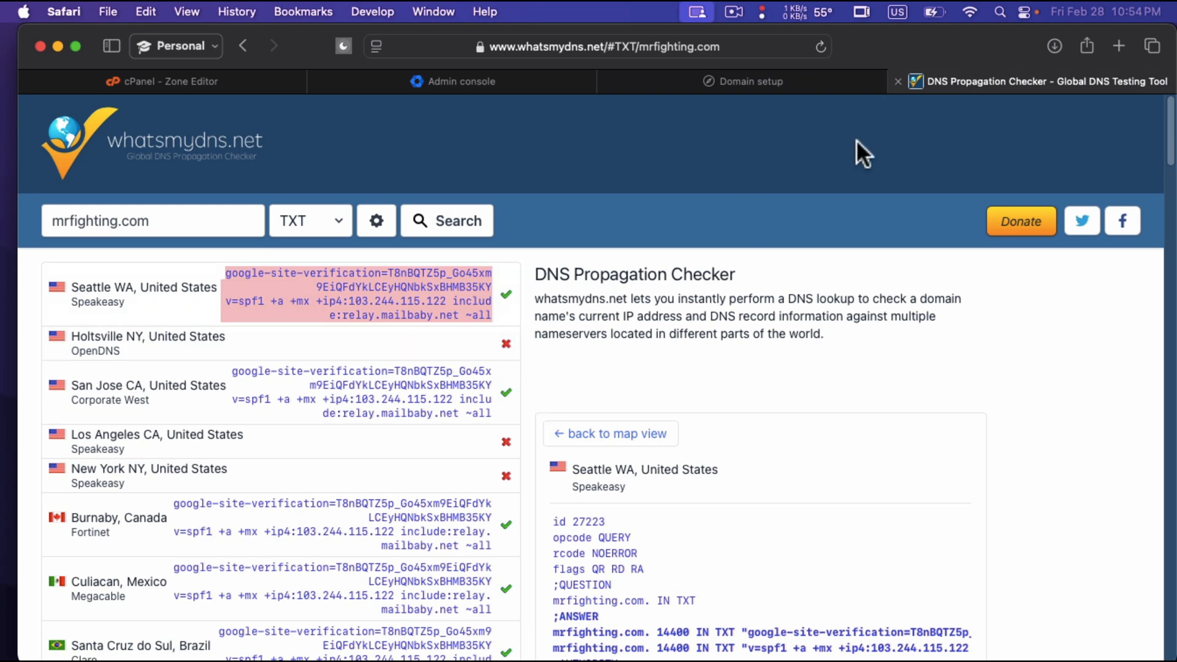
click(786, 81)
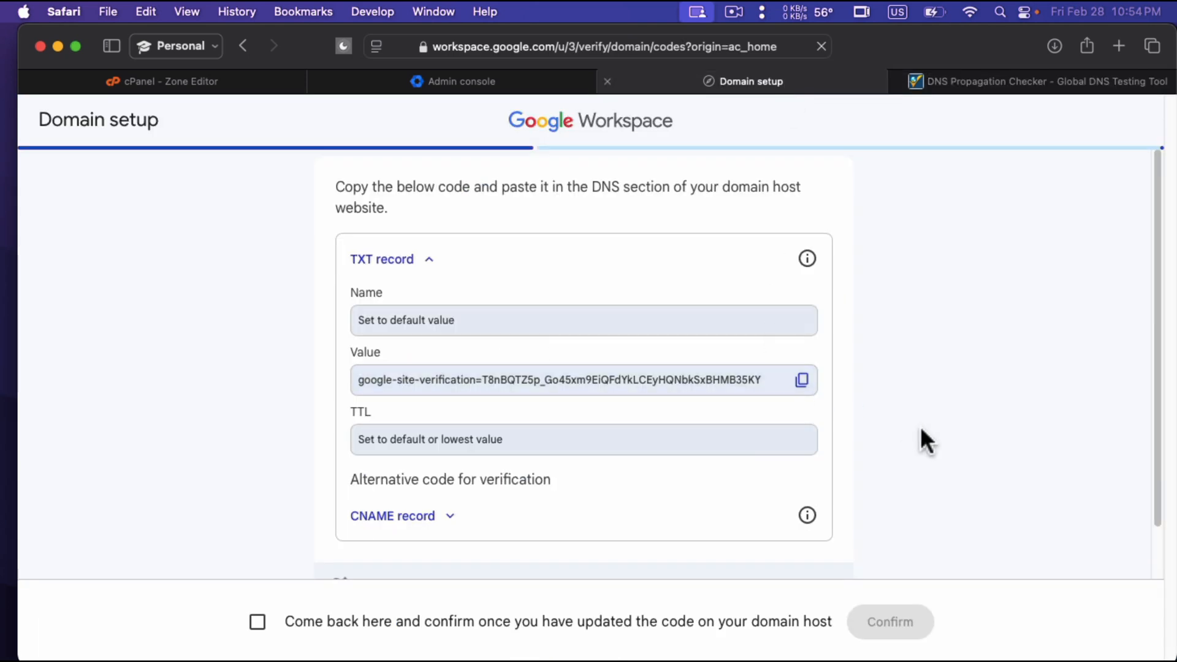
Expand the alternative CNAME record on the Domain setup page and copy its verification name.
scroll(921, 428, down, 1)
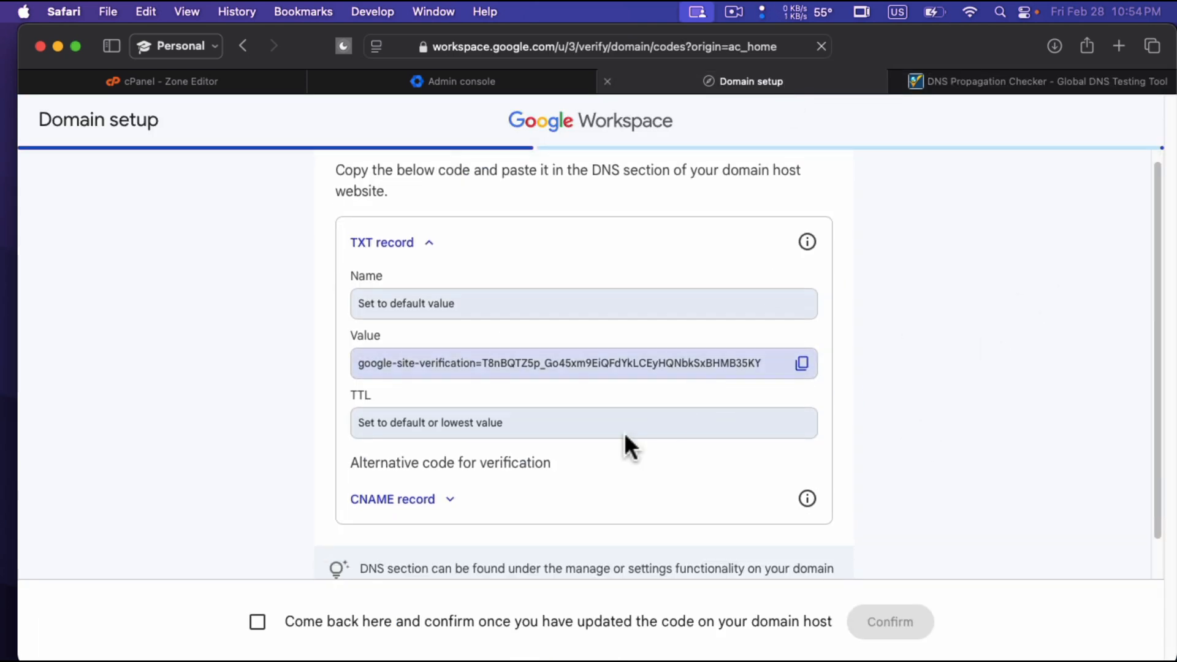
scroll(624, 432, down, 3)
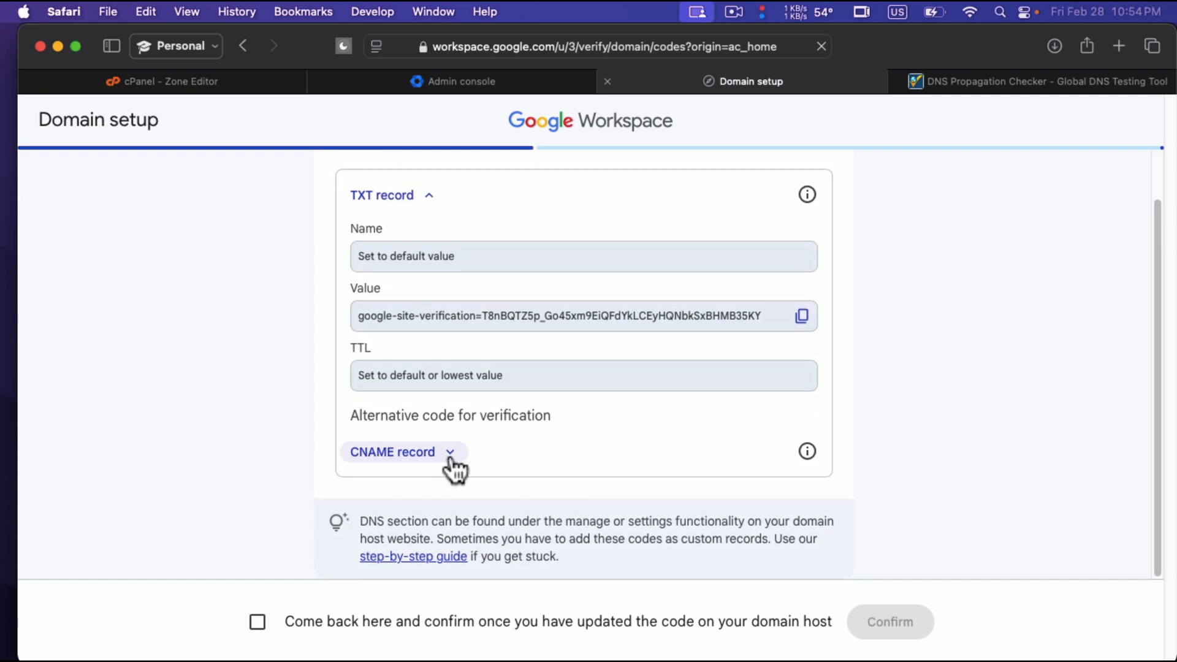
click(415, 457)
scroll(533, 439, down, 5)
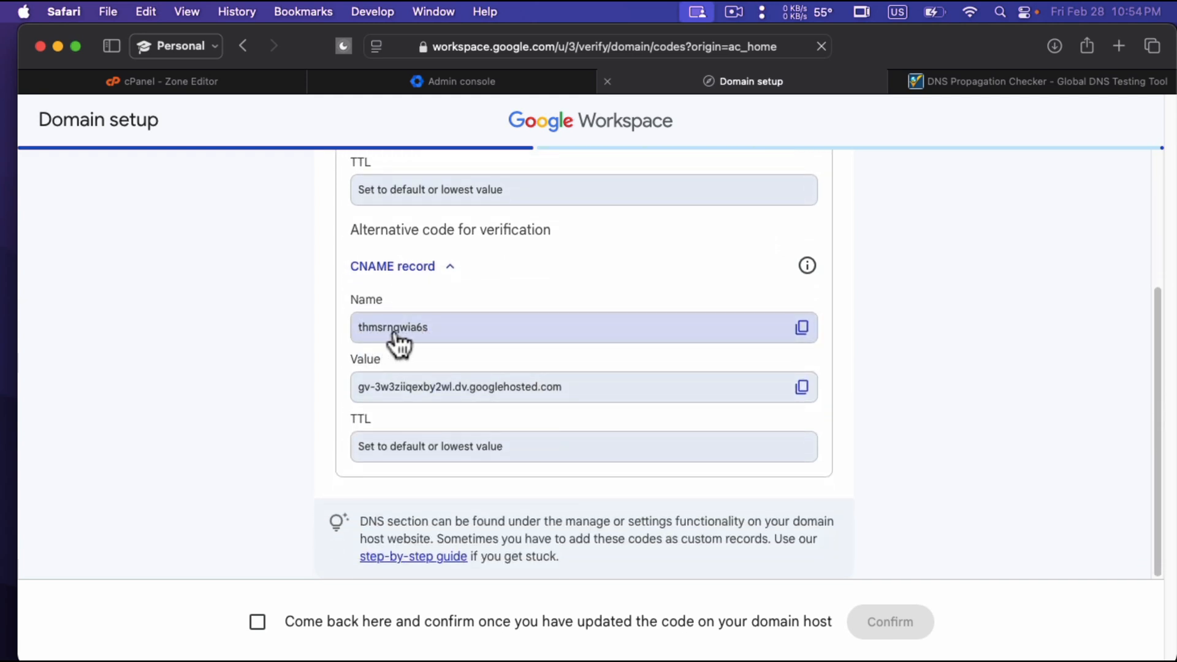
click(802, 328)
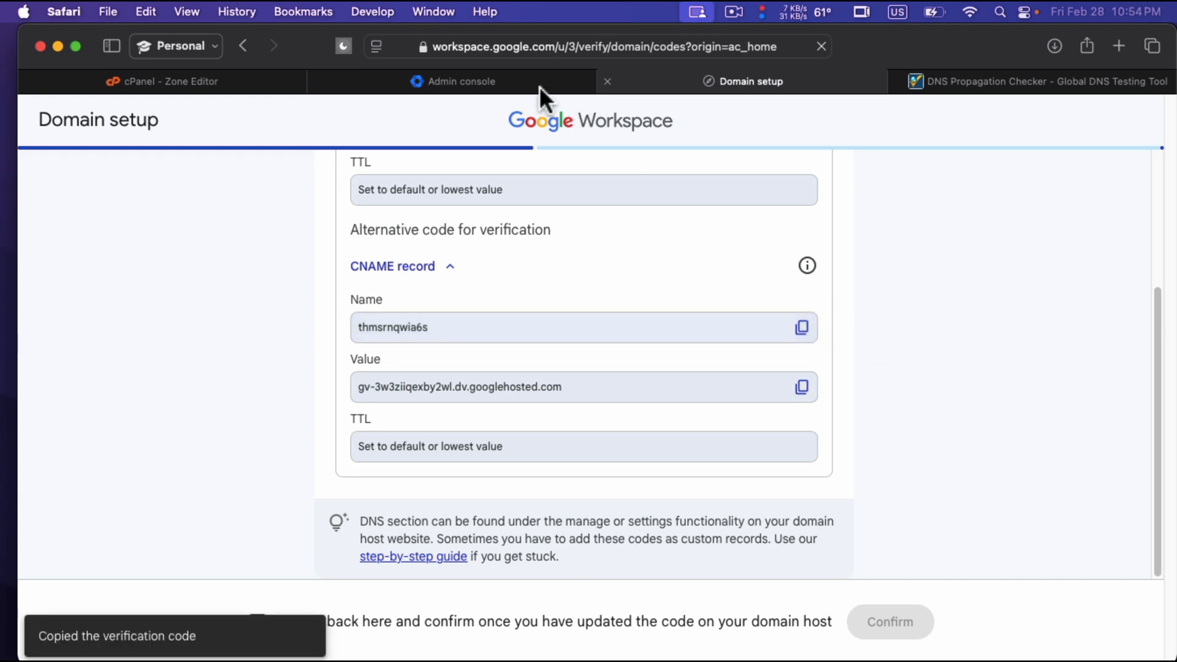
Filter the cPanel zone records to CNAME and add a new record with its type set to CNAME.
click(280, 77)
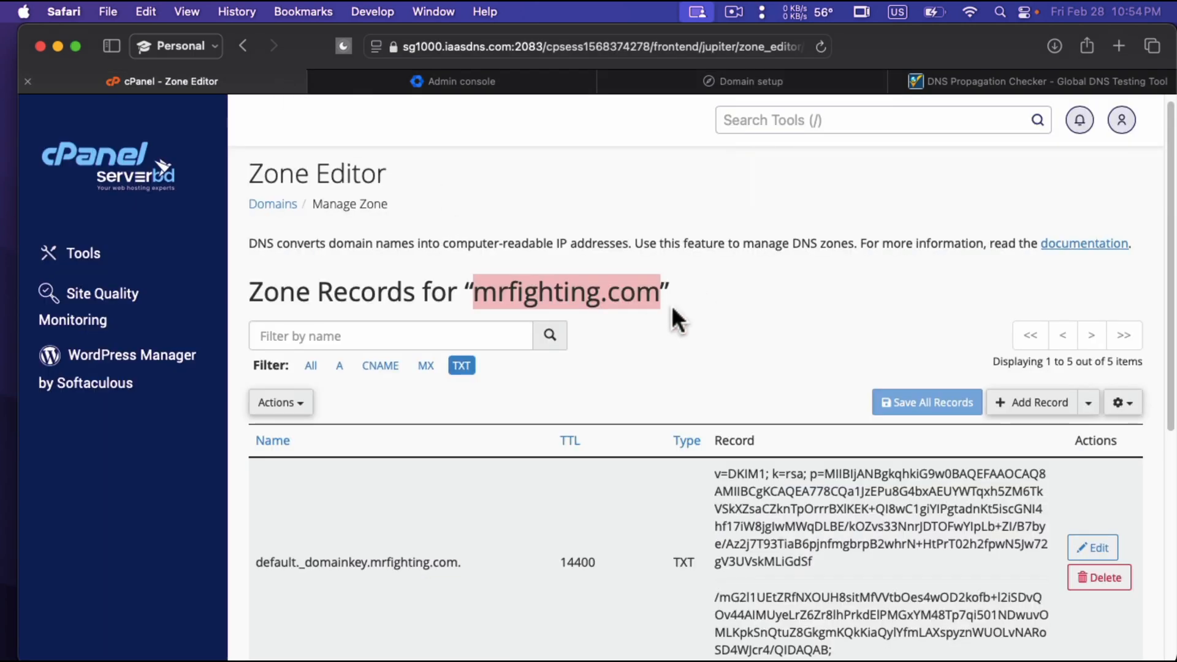
click(383, 368)
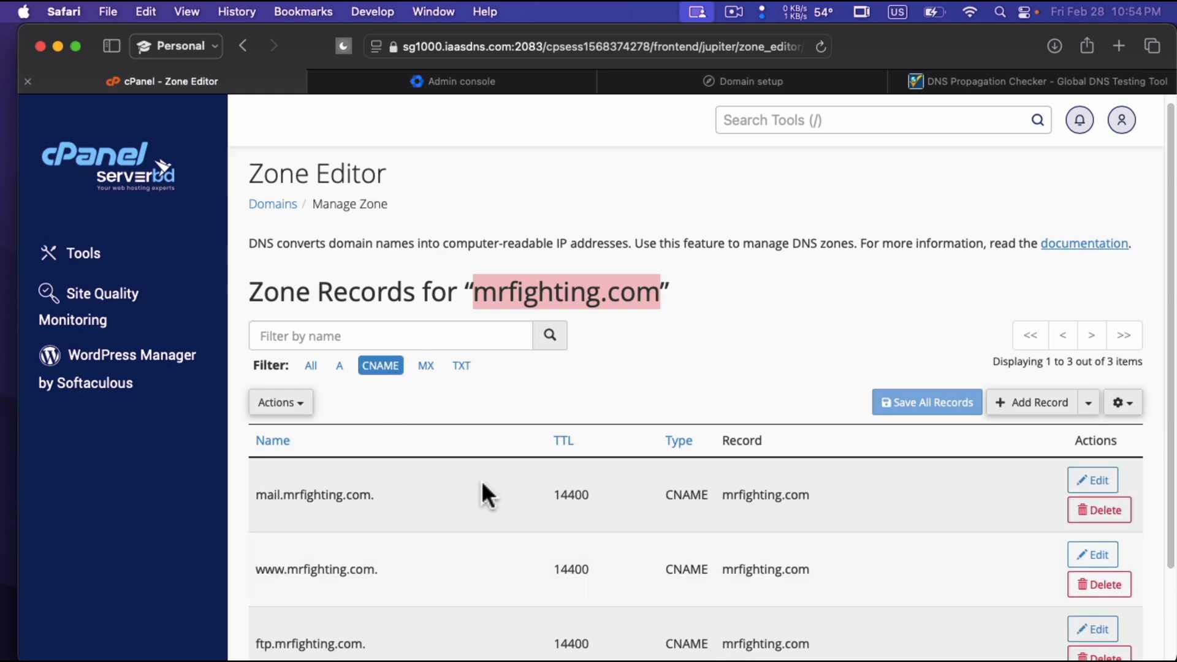
scroll(482, 485, down, 2)
click(1062, 343)
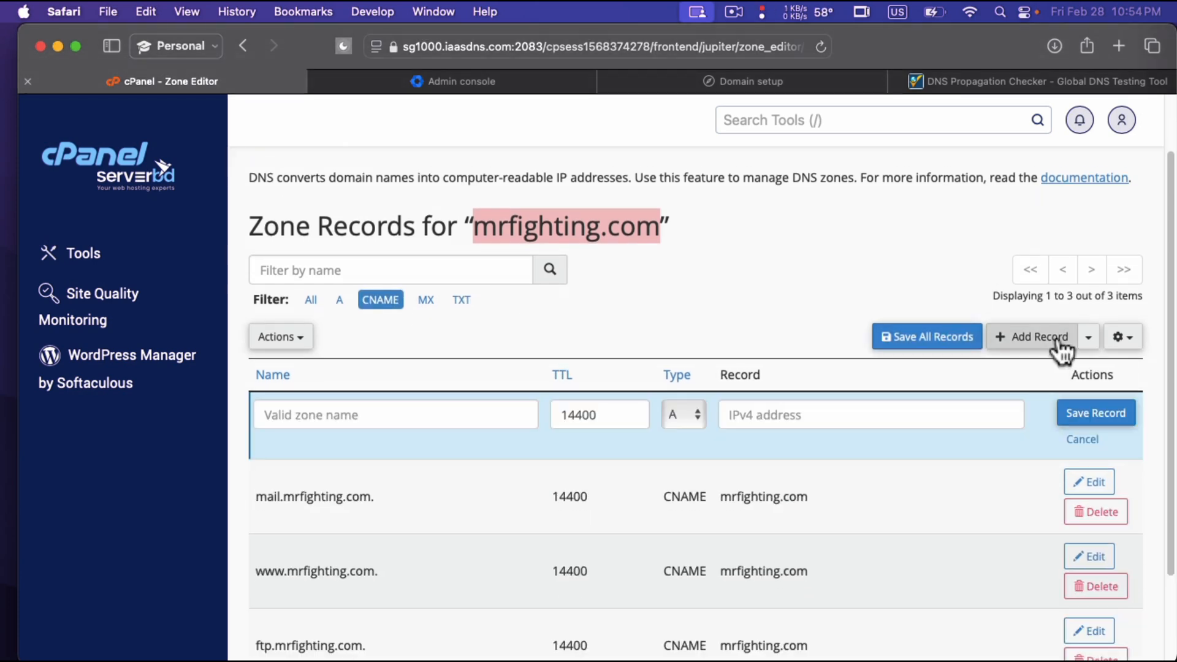
click(694, 414)
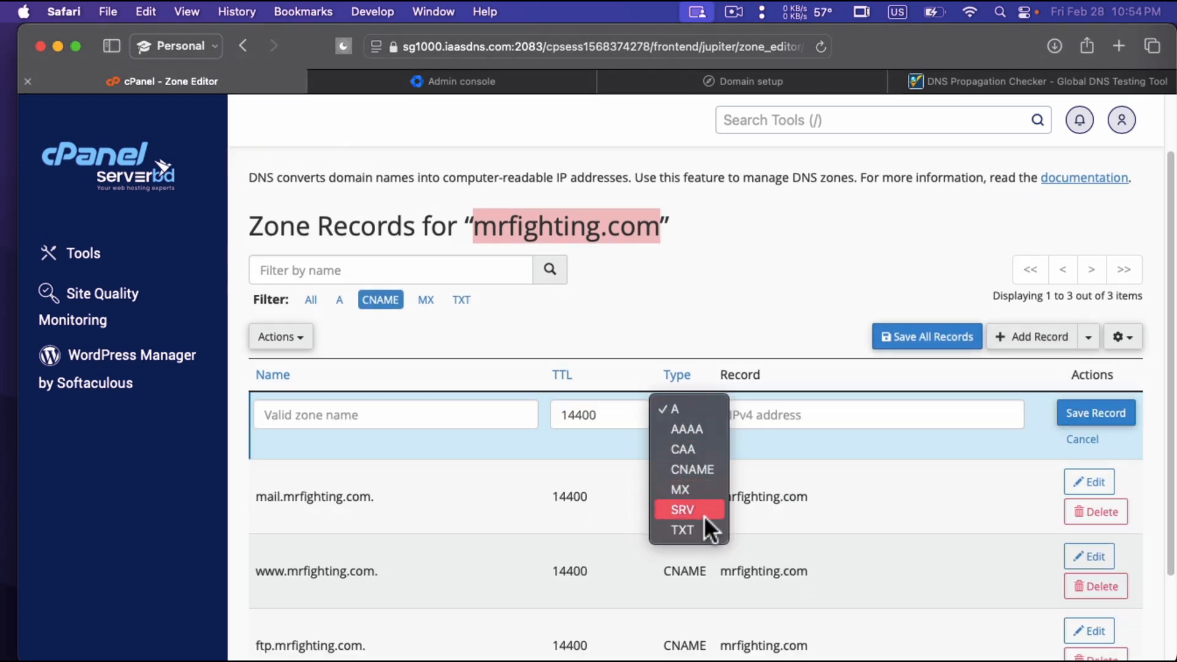
click(698, 471)
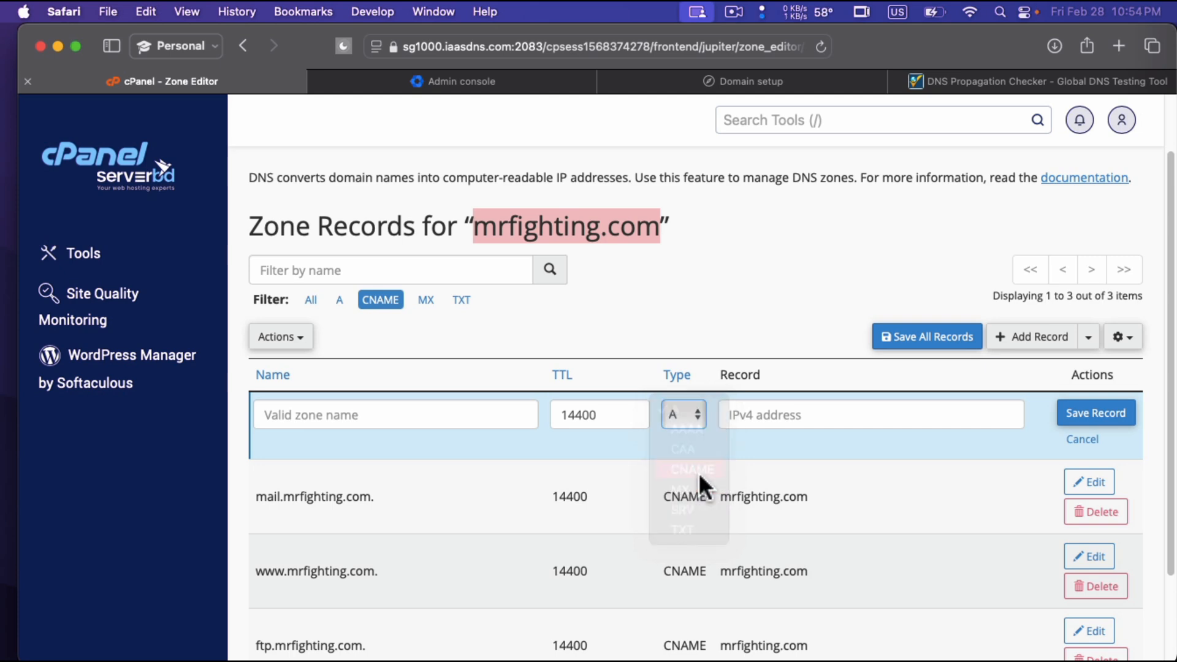
Paste the copied verification name as the new CNAME record's zone name.
click(387, 416)
key(super+v)
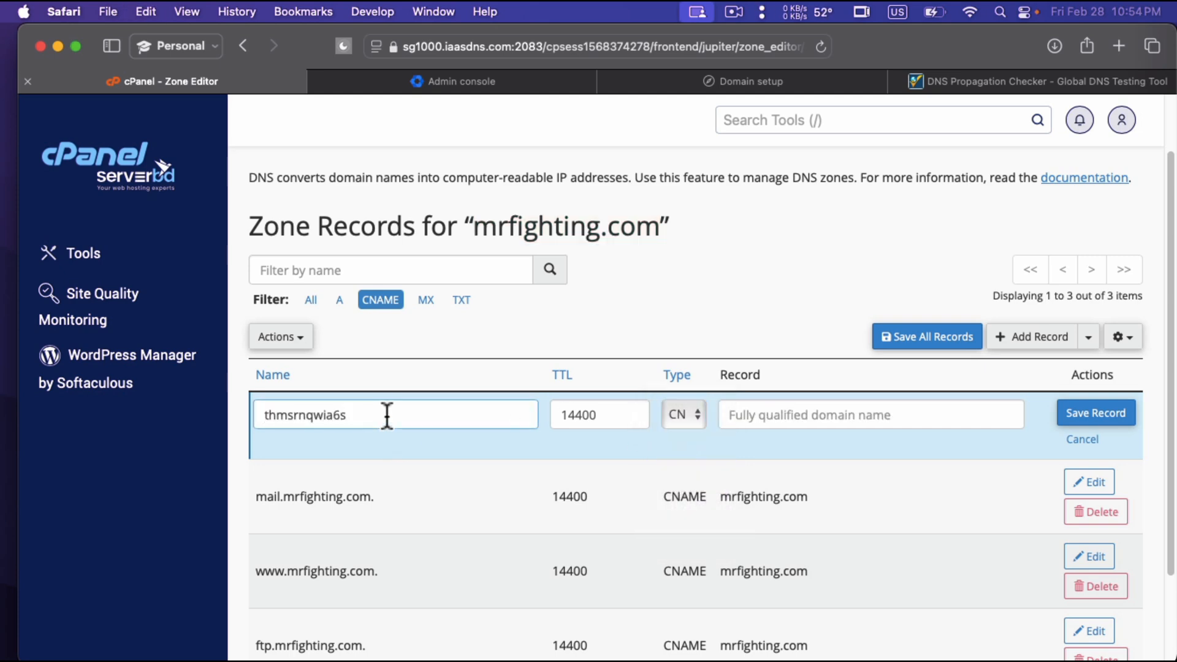
click(440, 356)
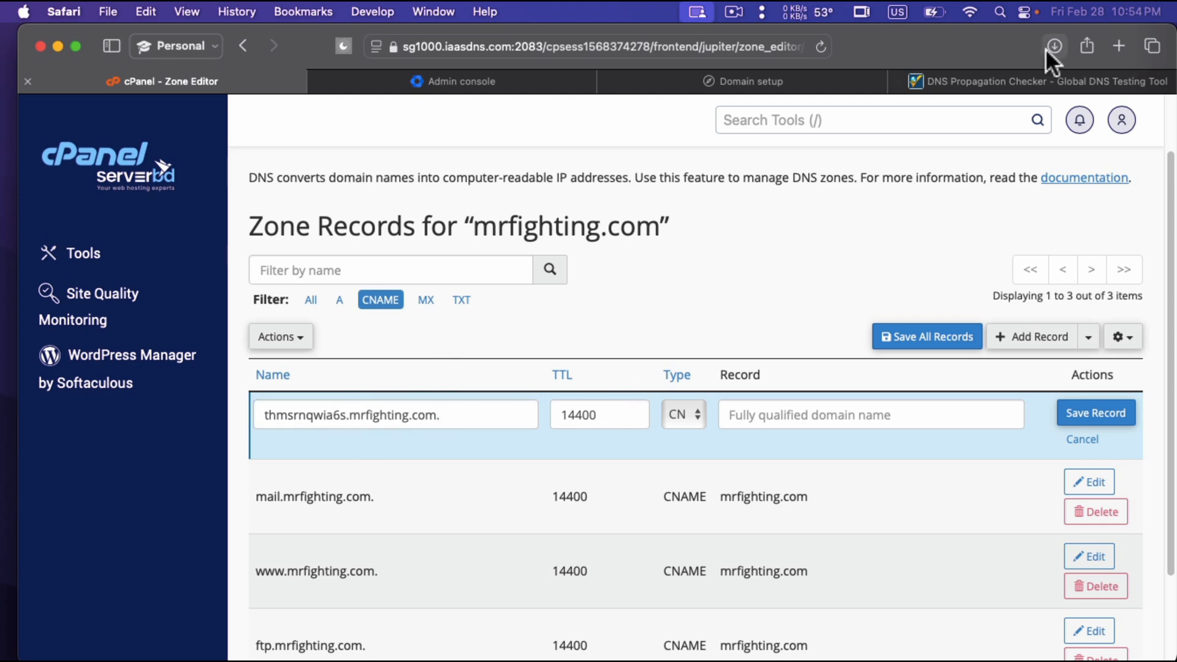
Copy the CNAME verification value from the Domain setup page, paste it as the new cPanel record's target, and save the record.
click(749, 78)
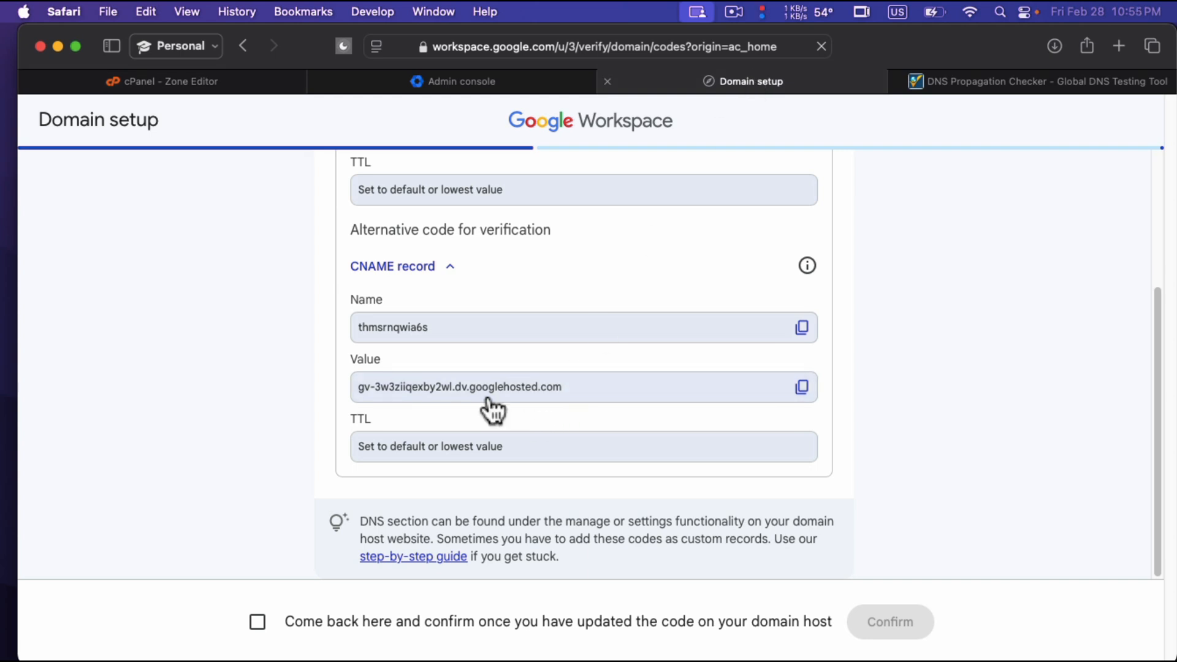
click(801, 394)
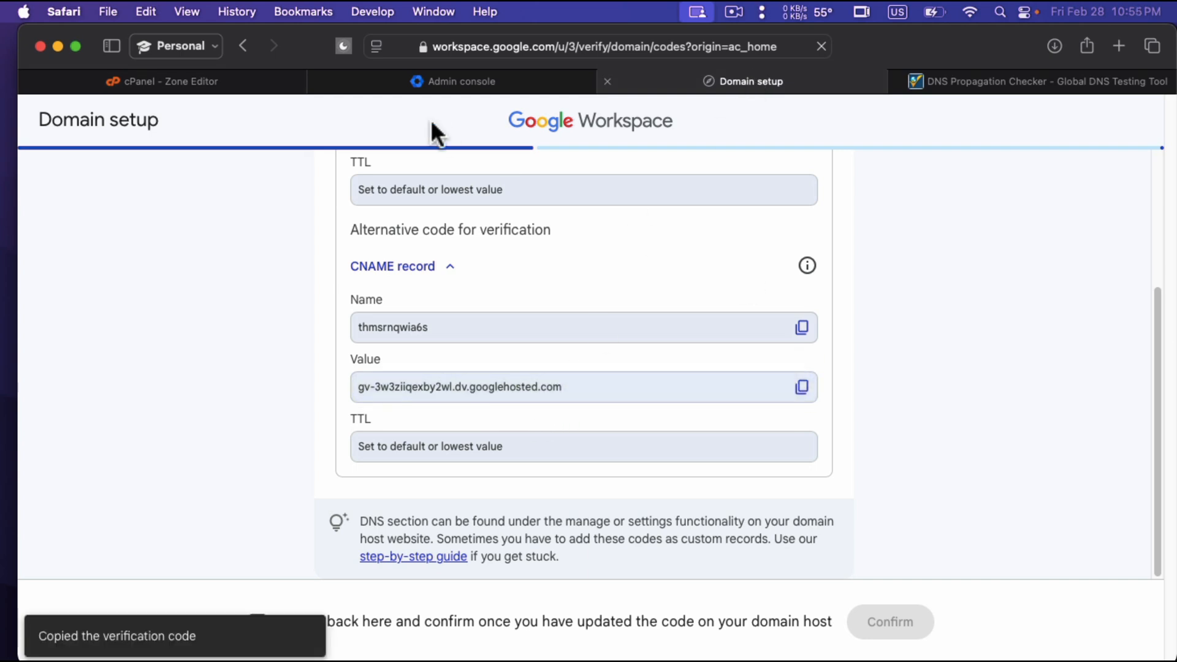
click(300, 76)
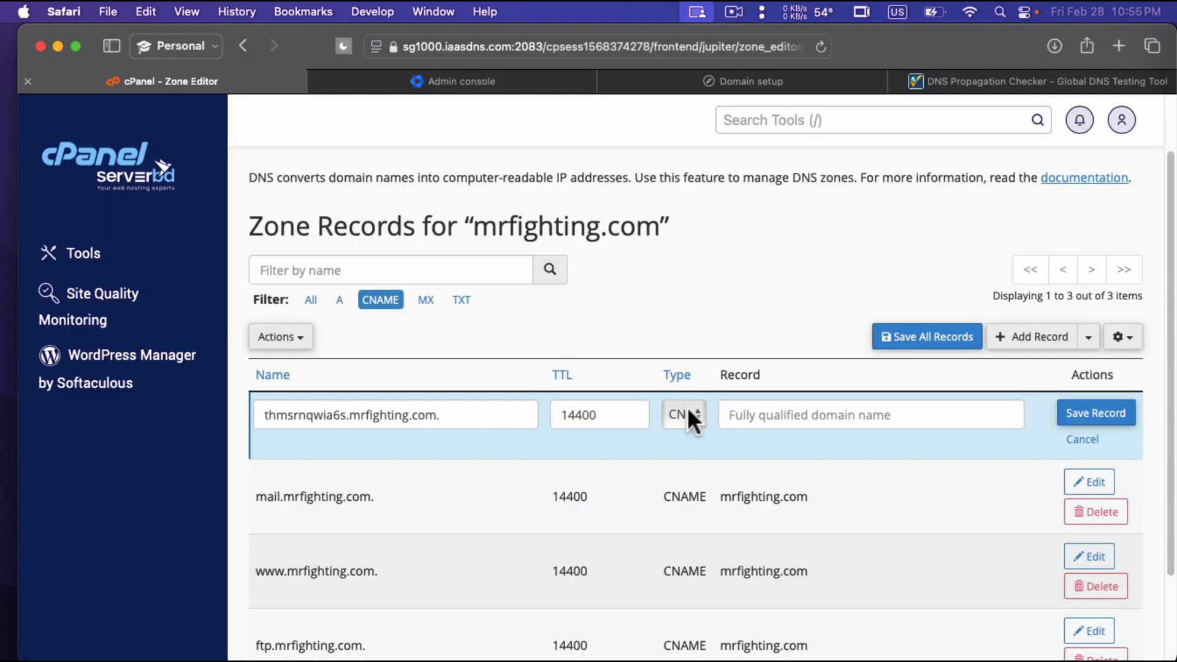
click(749, 421)
key(super+v)
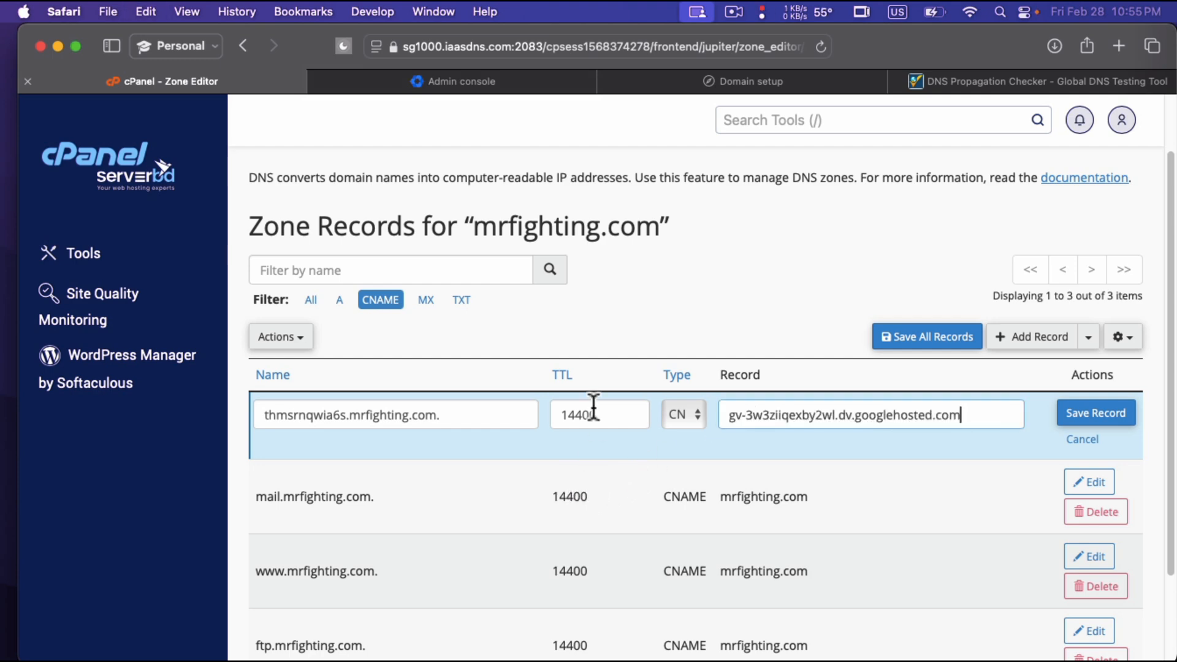
click(1098, 414)
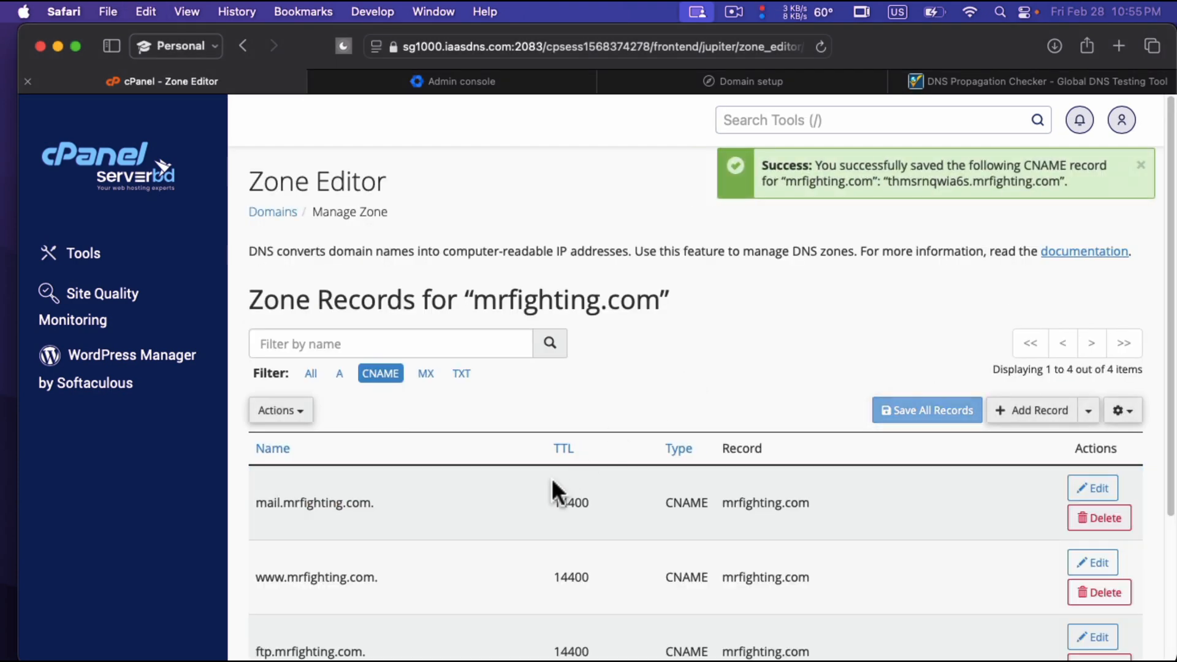
scroll(551, 478, down, 3)
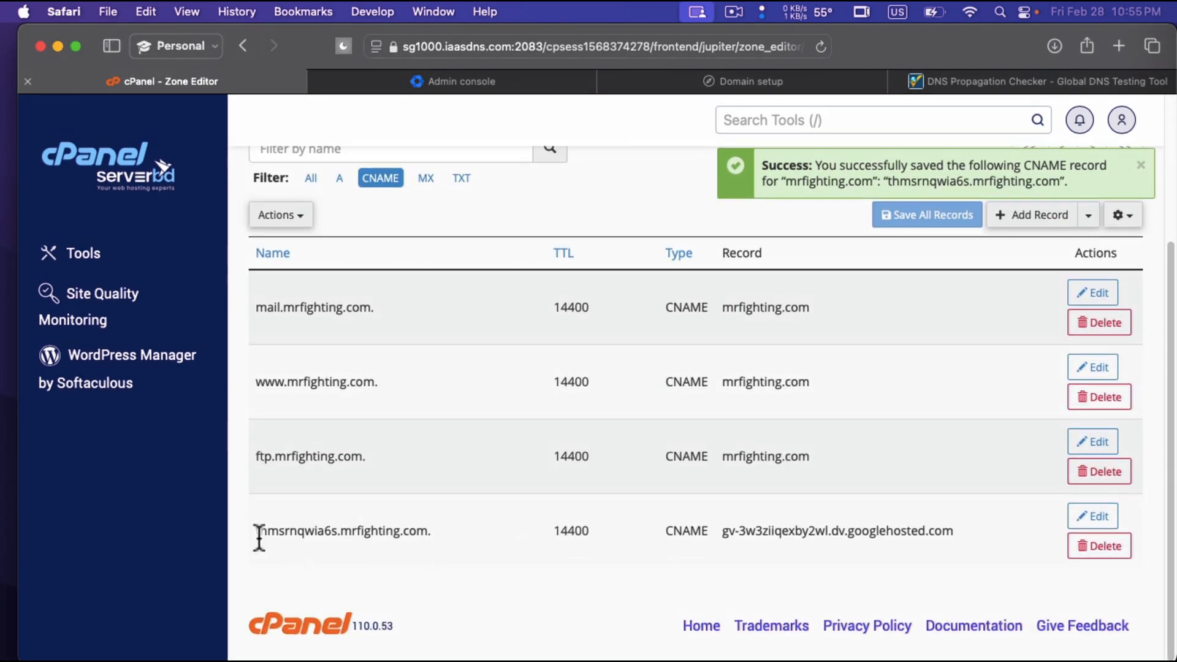
Copy the new CNAME record's full name from the cPanel zone and look up its CNAME propagation on whatsmydns.net, without the trailing dot.
drag(276, 531, 449, 526)
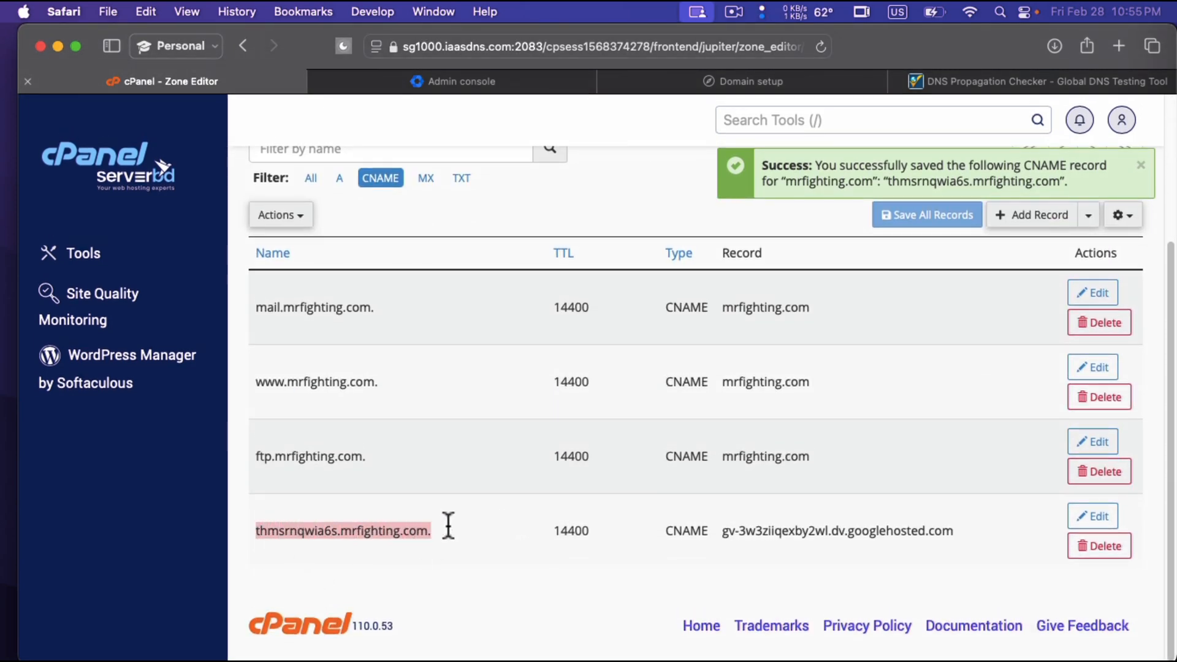
key(super+c)
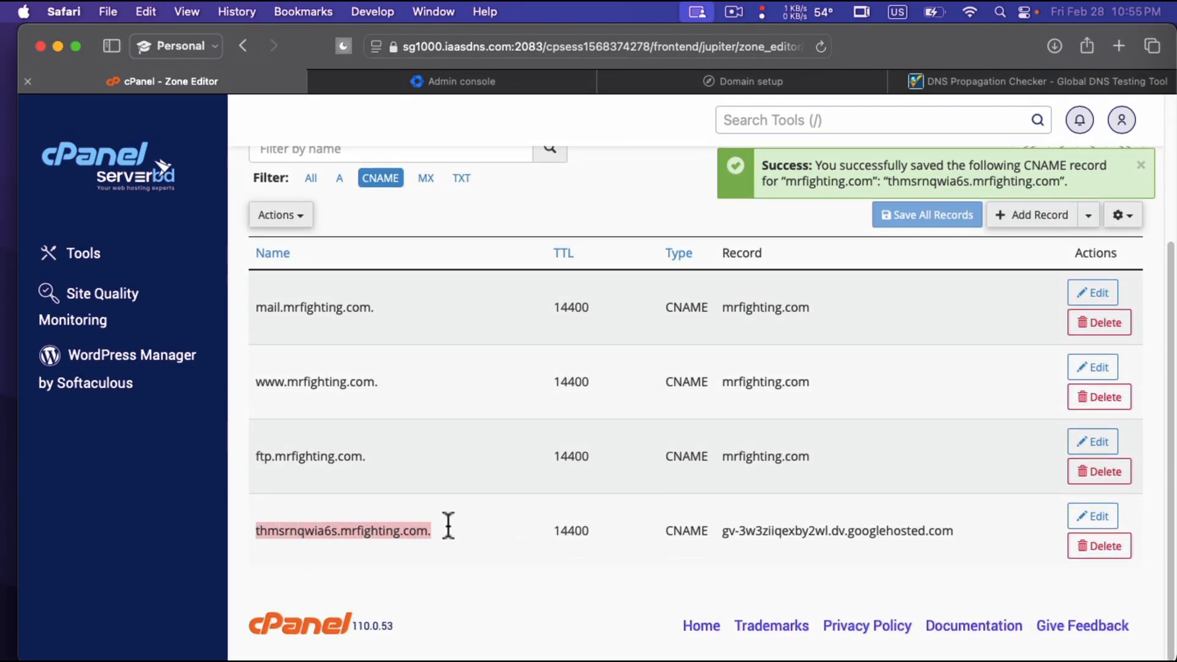
click(994, 79)
key(super+a)
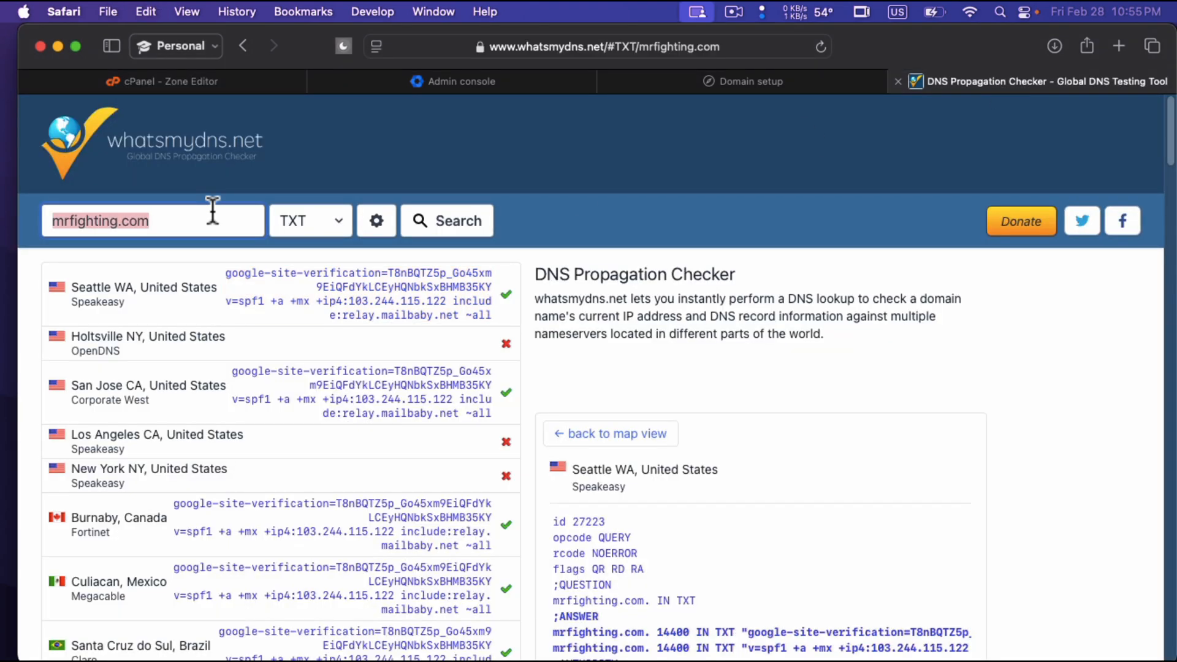
key(super+v)
key(BackSpace)
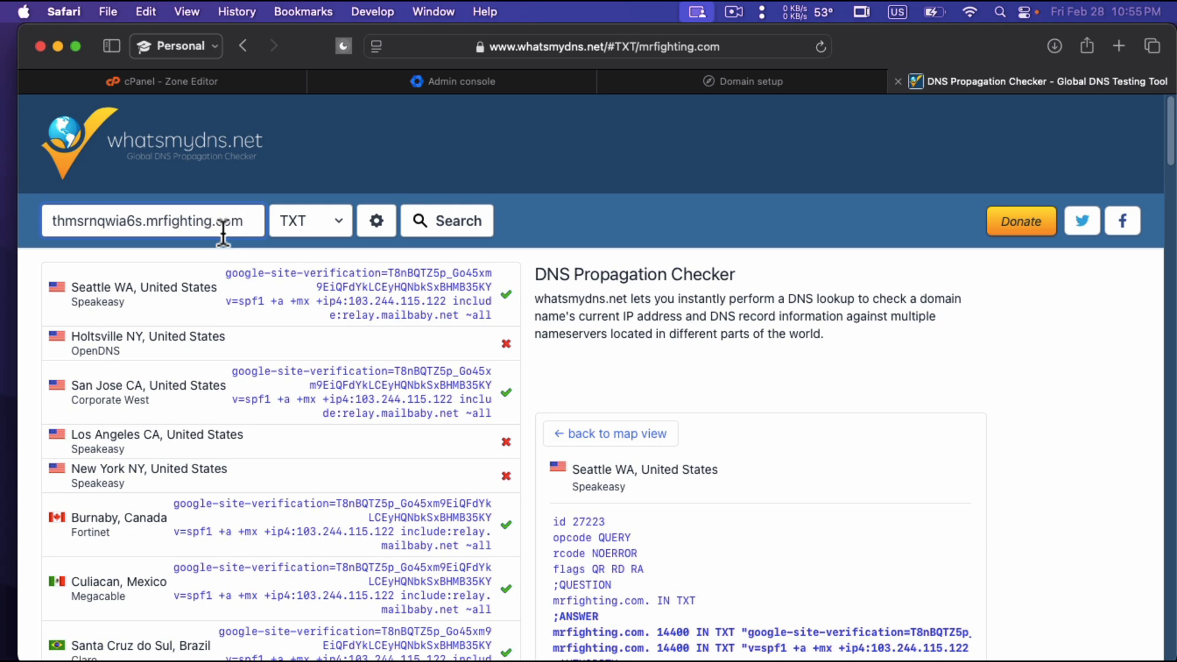
click(324, 215)
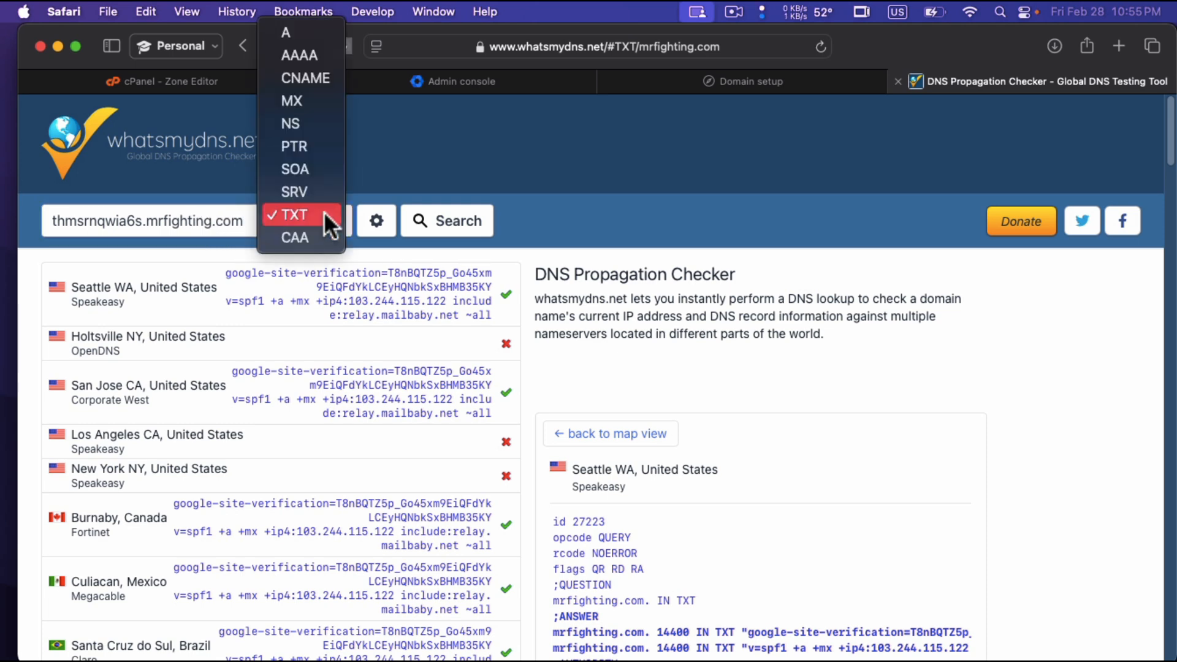
click(314, 83)
click(446, 219)
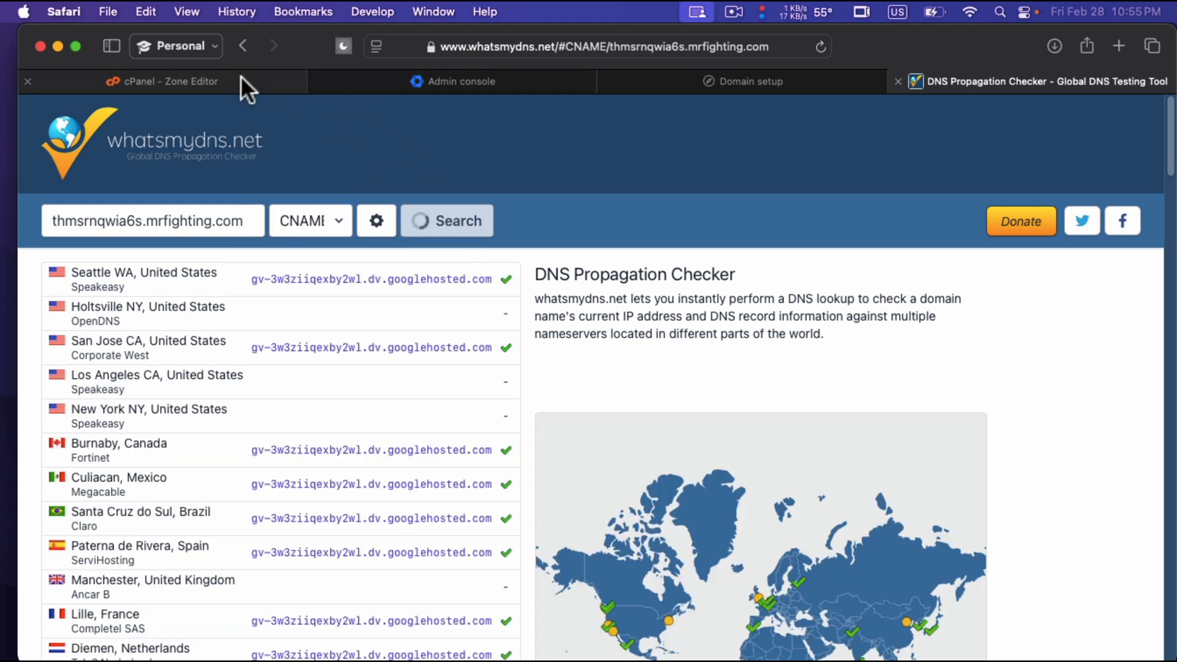
Compare the CNAME verification value on the Domain setup page with the values returned across the DNS propagation checker's locations.
click(464, 79)
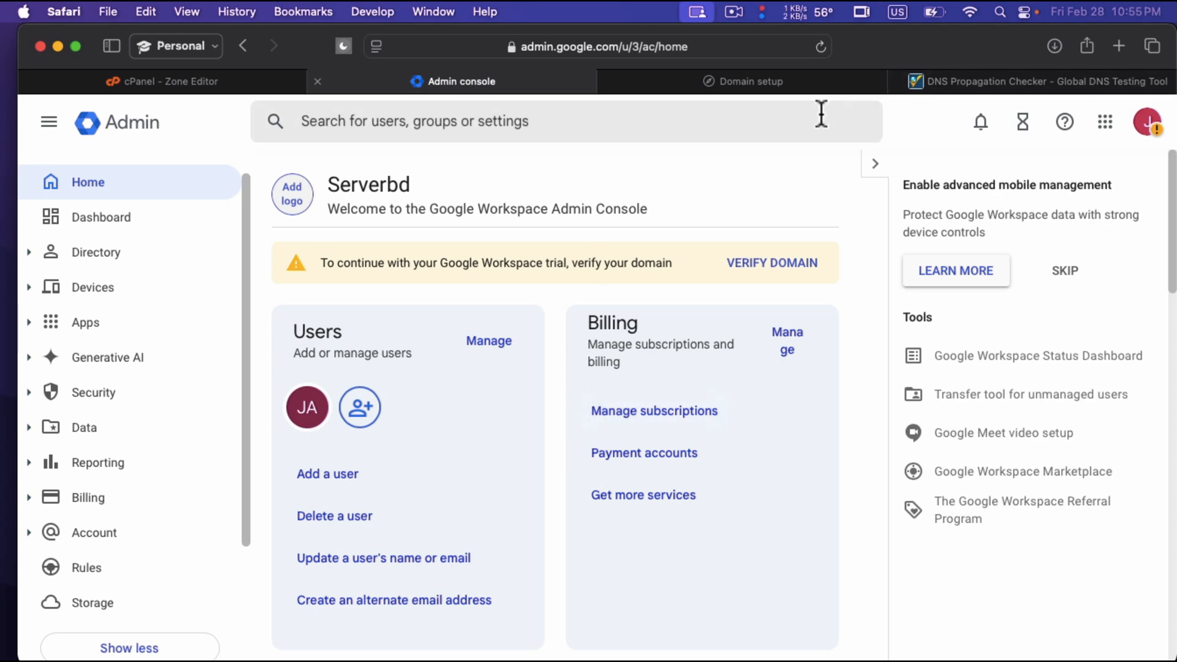
click(771, 81)
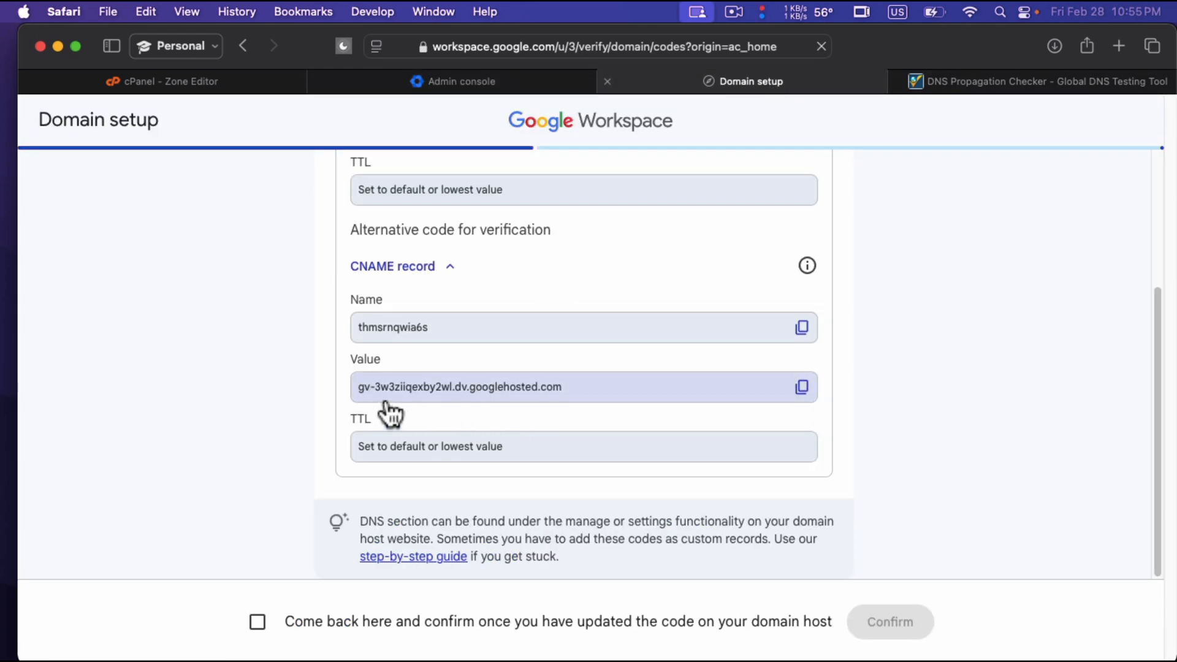
scroll(377, 399, up, 5)
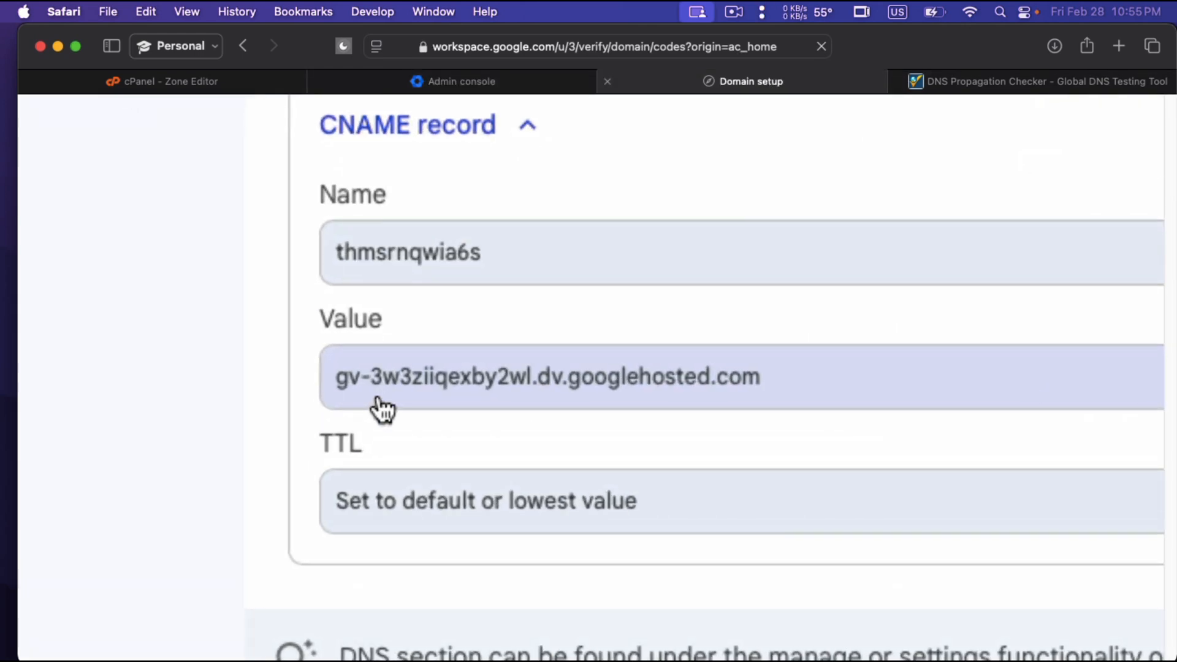
scroll(381, 409, down, 5)
click(918, 81)
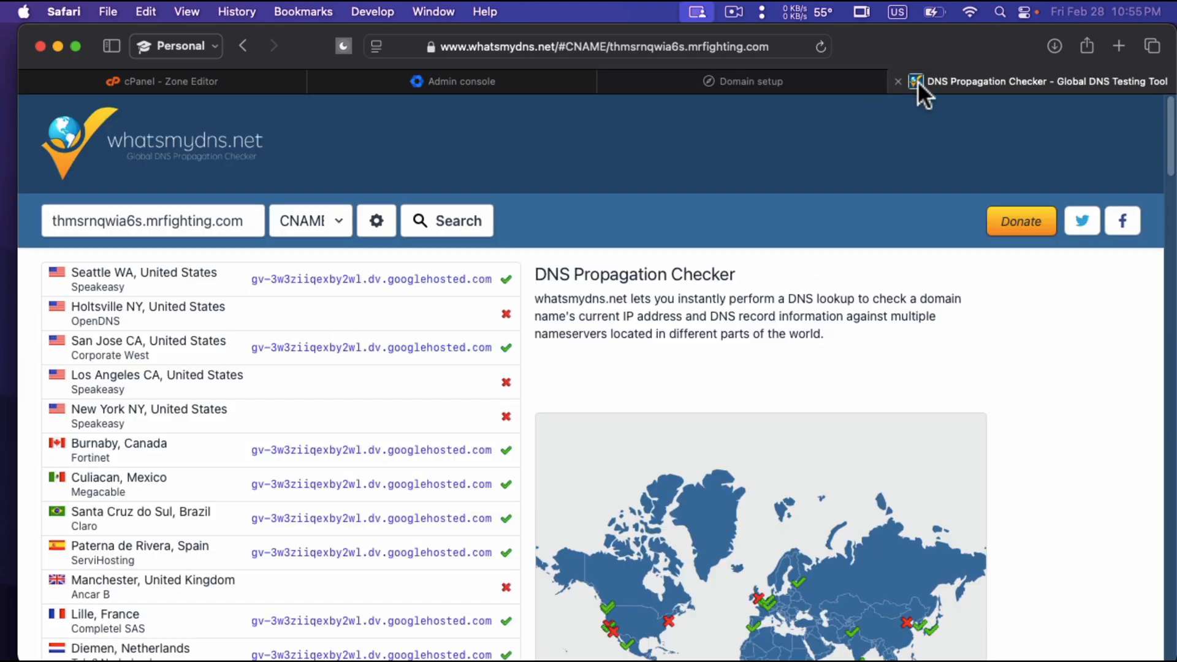
scroll(279, 313, up, 5)
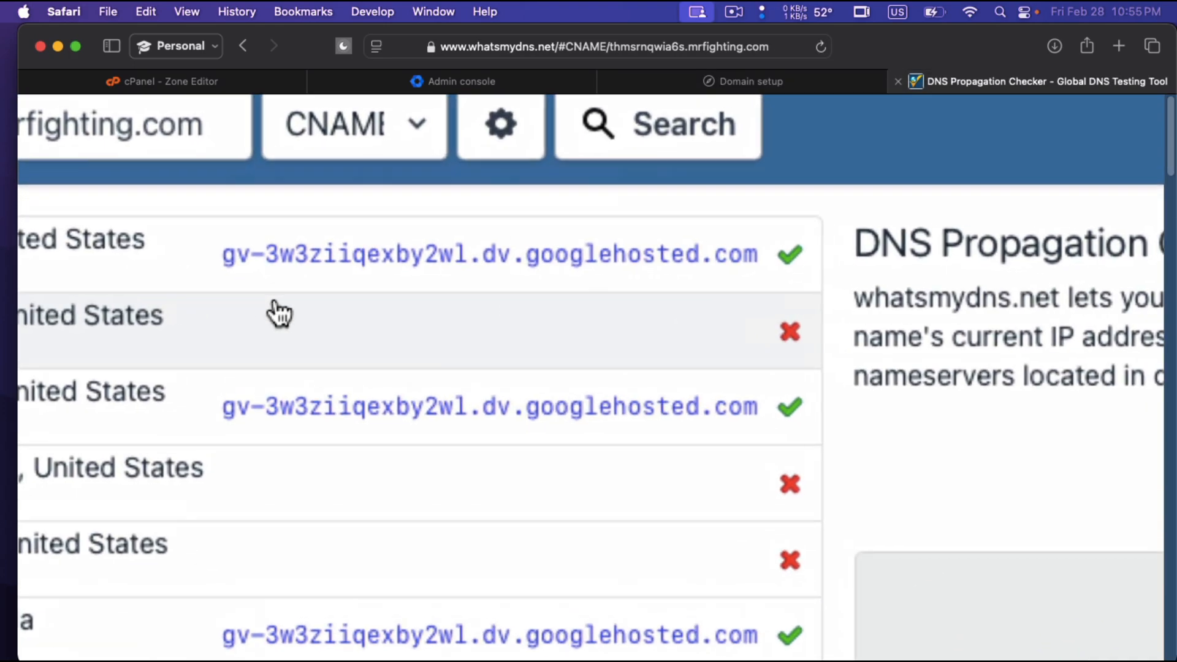
scroll(279, 314, down, 5)
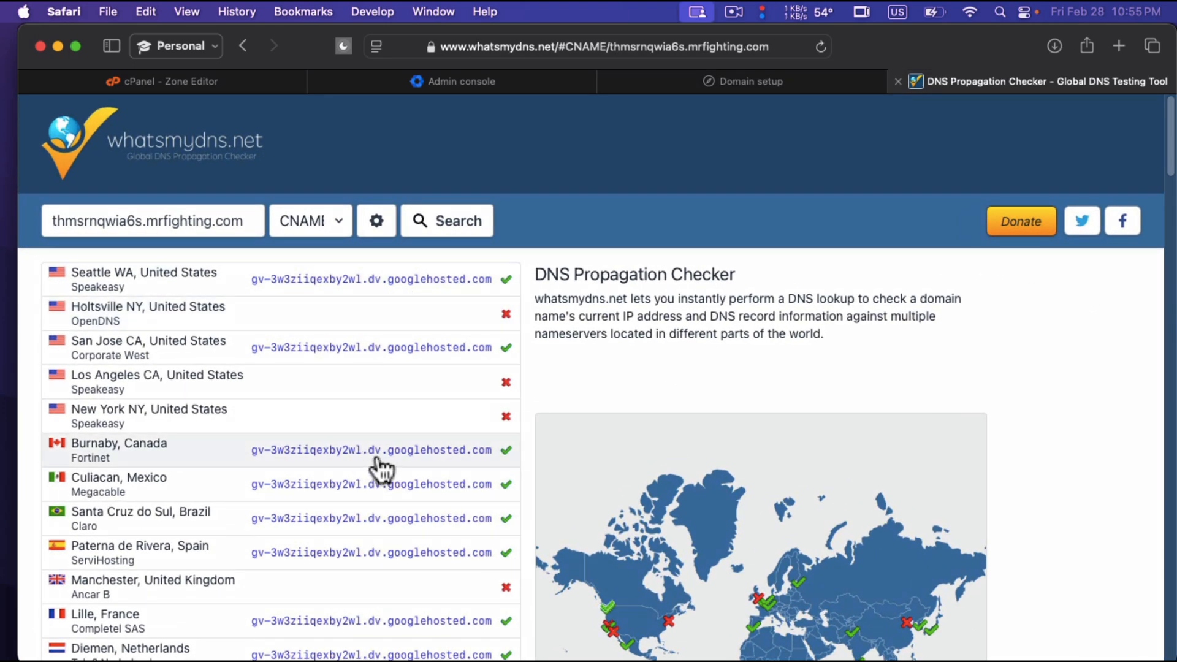
scroll(384, 467, down, 4)
scroll(388, 467, up, 5)
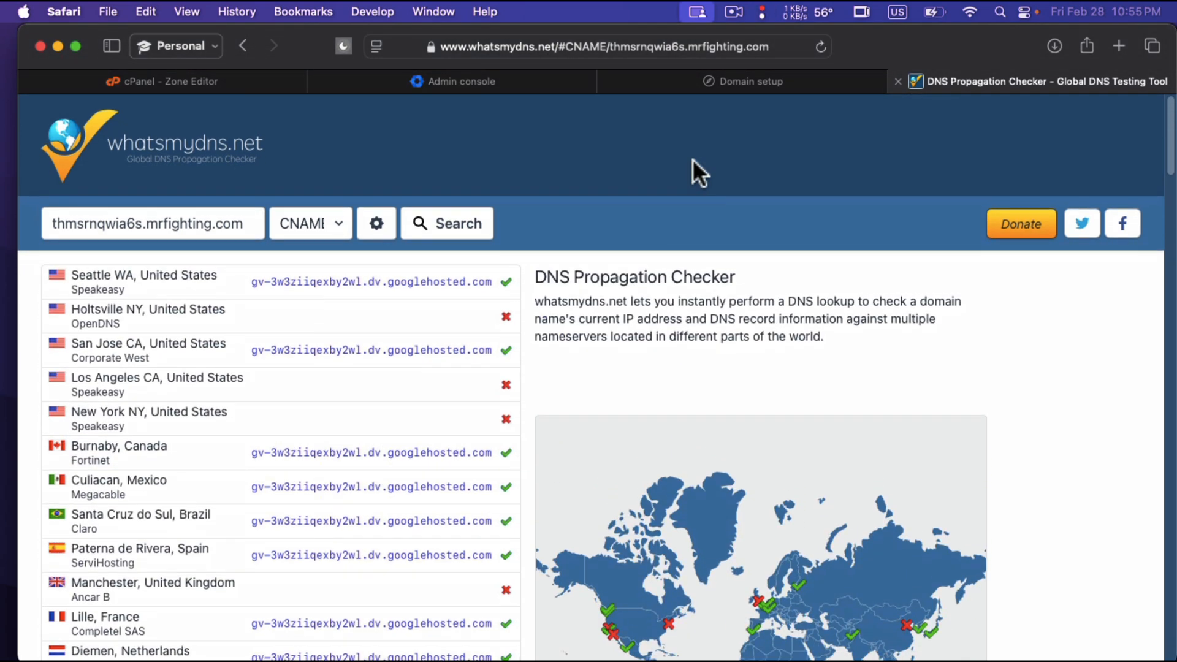
Confirm on the Domain setup page that the code is updated at the domain host, and start Gmail activation for mrfighting.com.
click(498, 84)
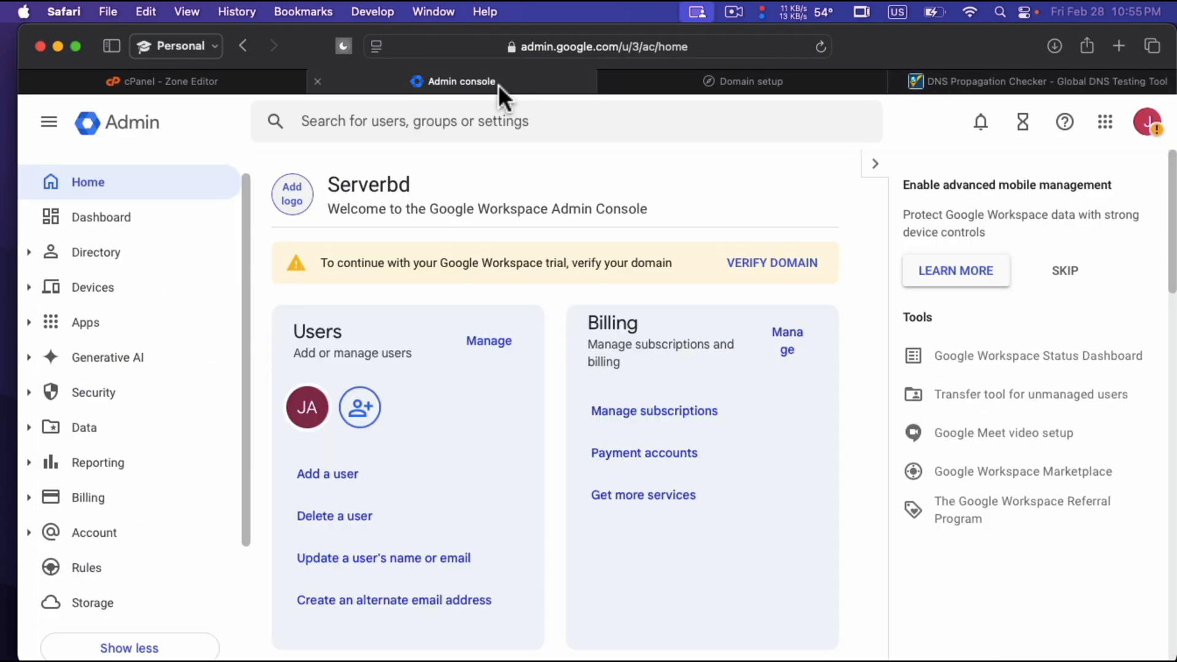
click(715, 80)
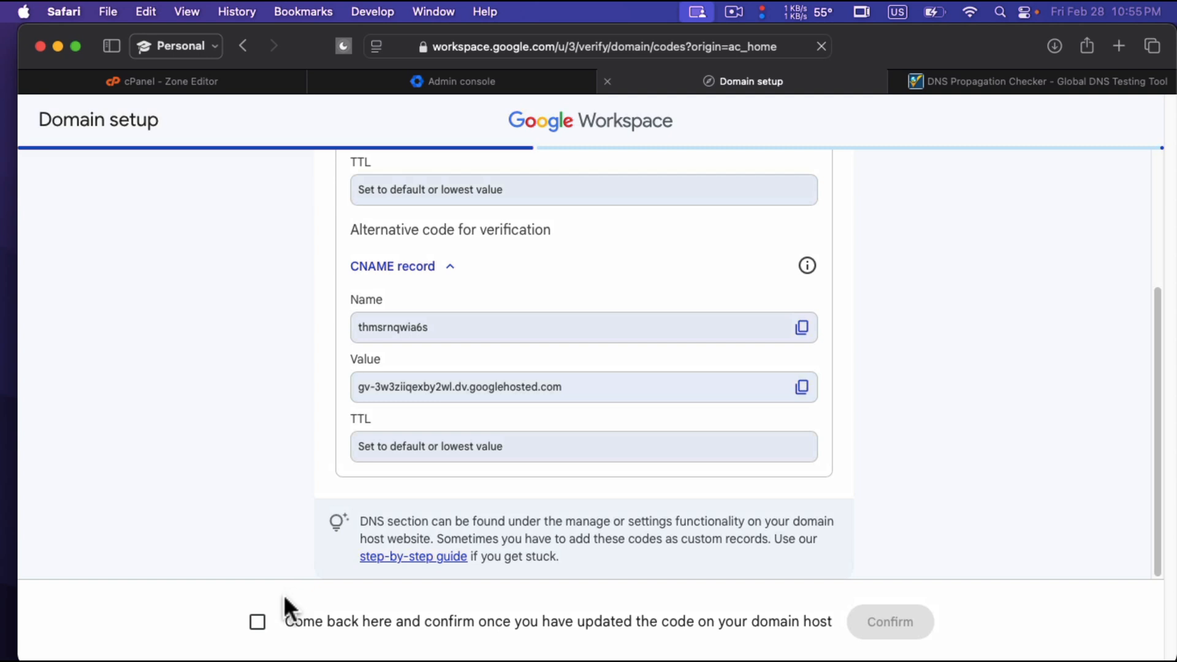
click(258, 617)
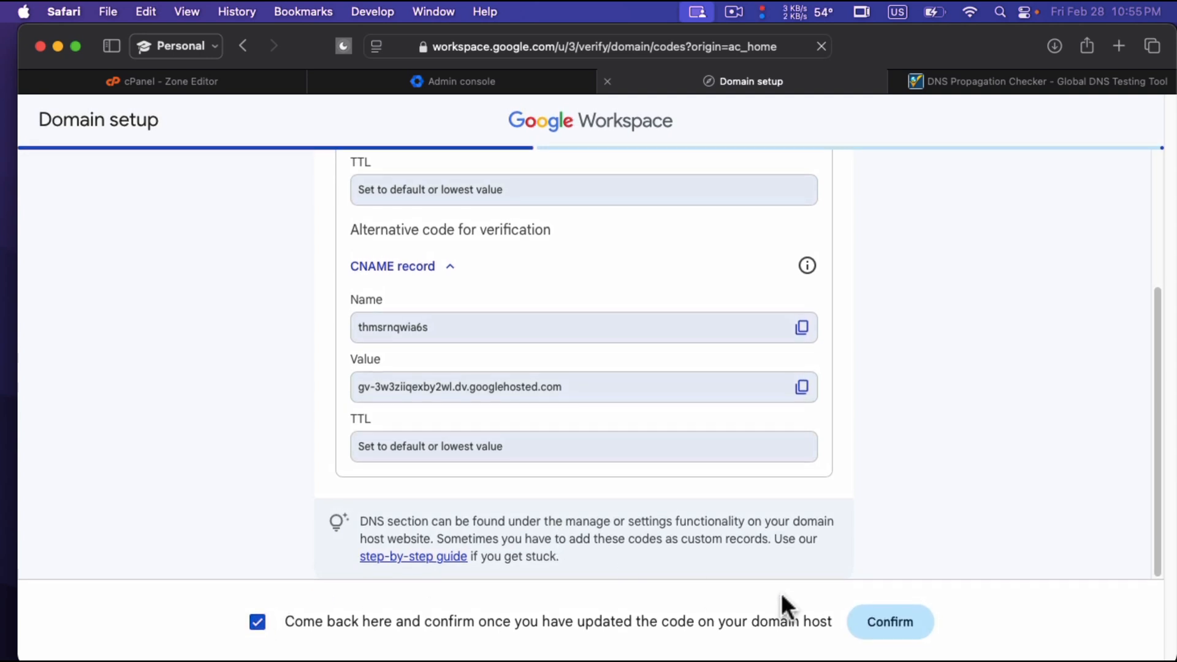
click(890, 623)
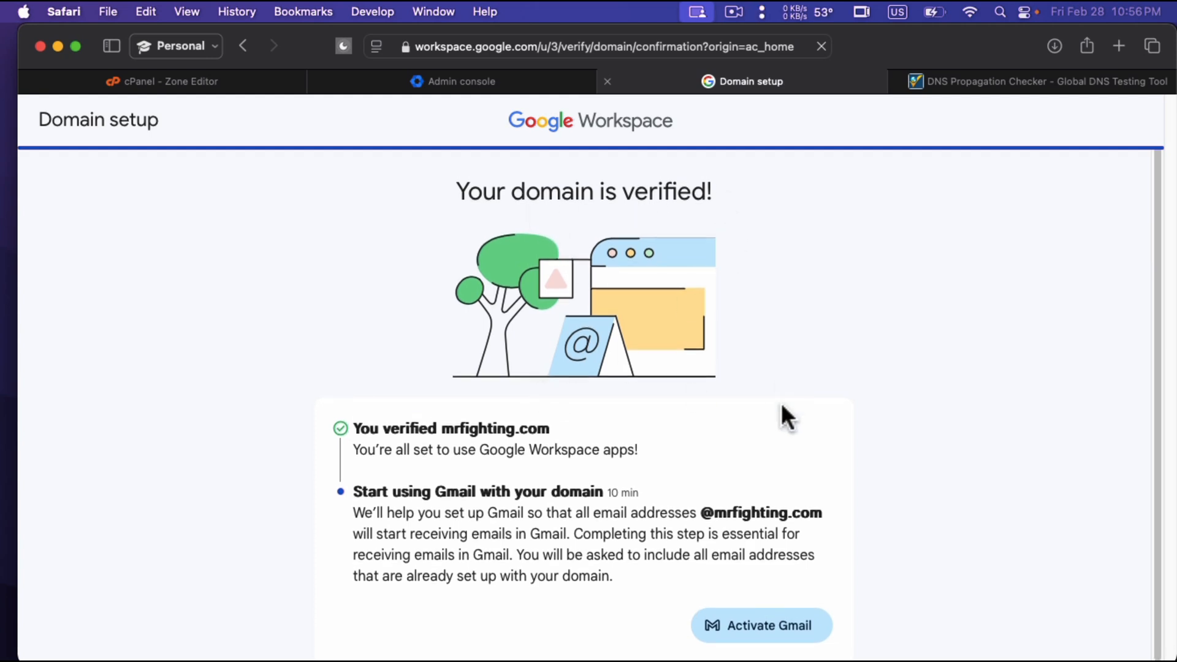
click(762, 626)
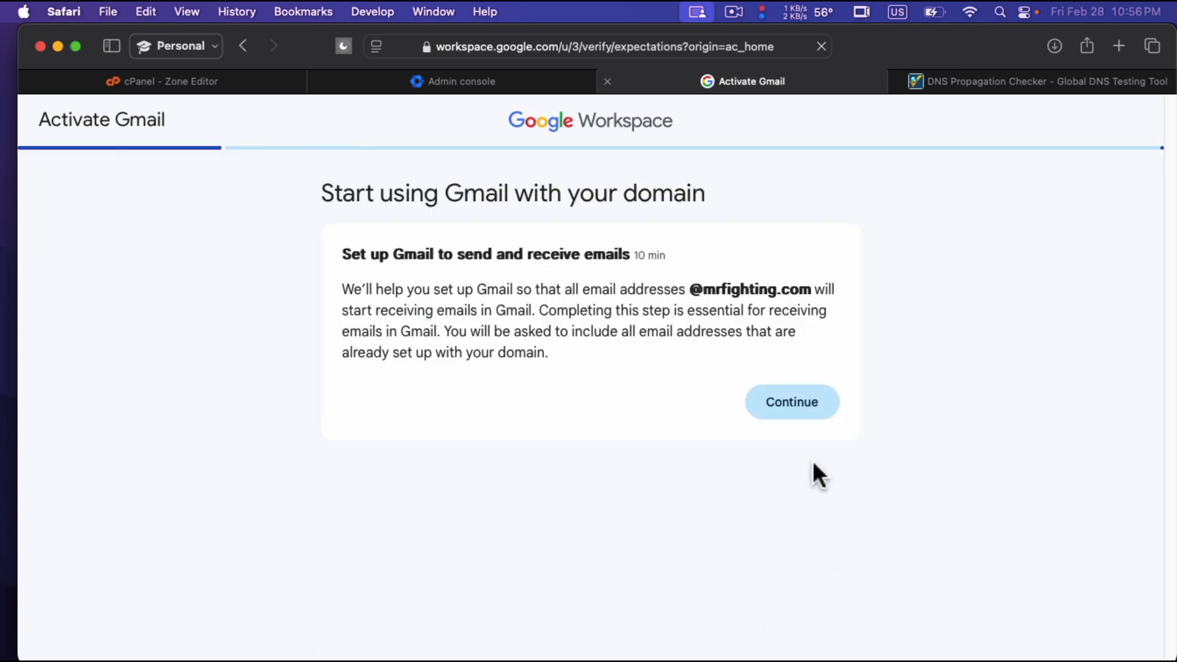
click(805, 420)
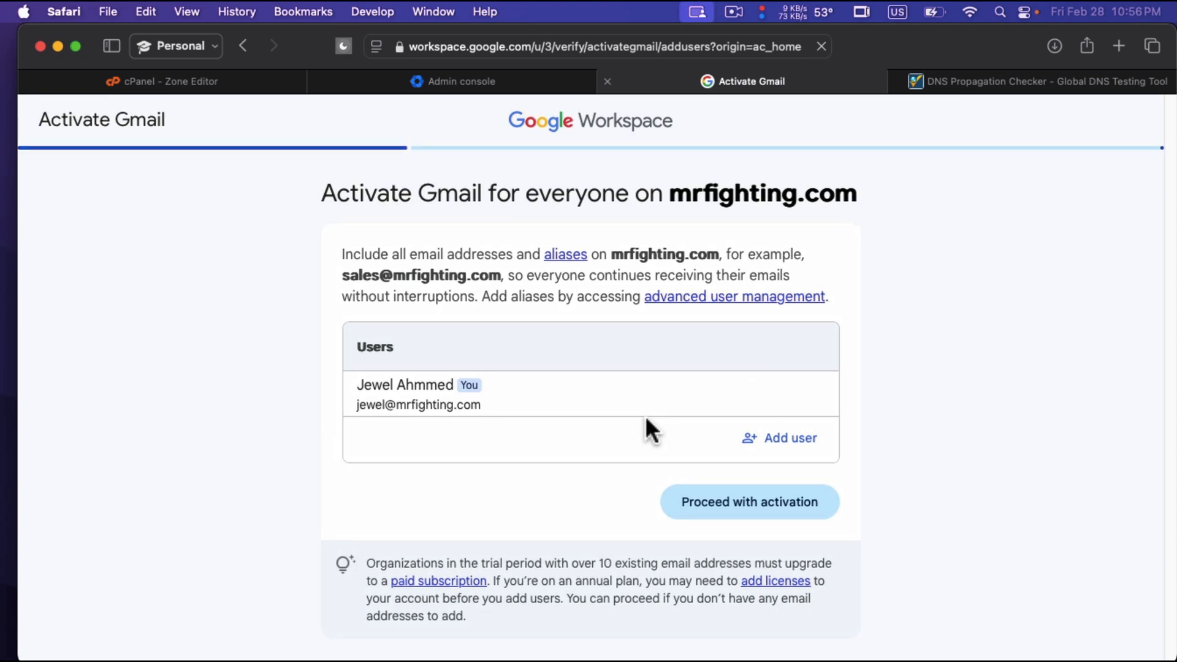
Reload the Admin console home, open the MX records setup from its notice, and close the earlier Activate Gmail page.
click(520, 79)
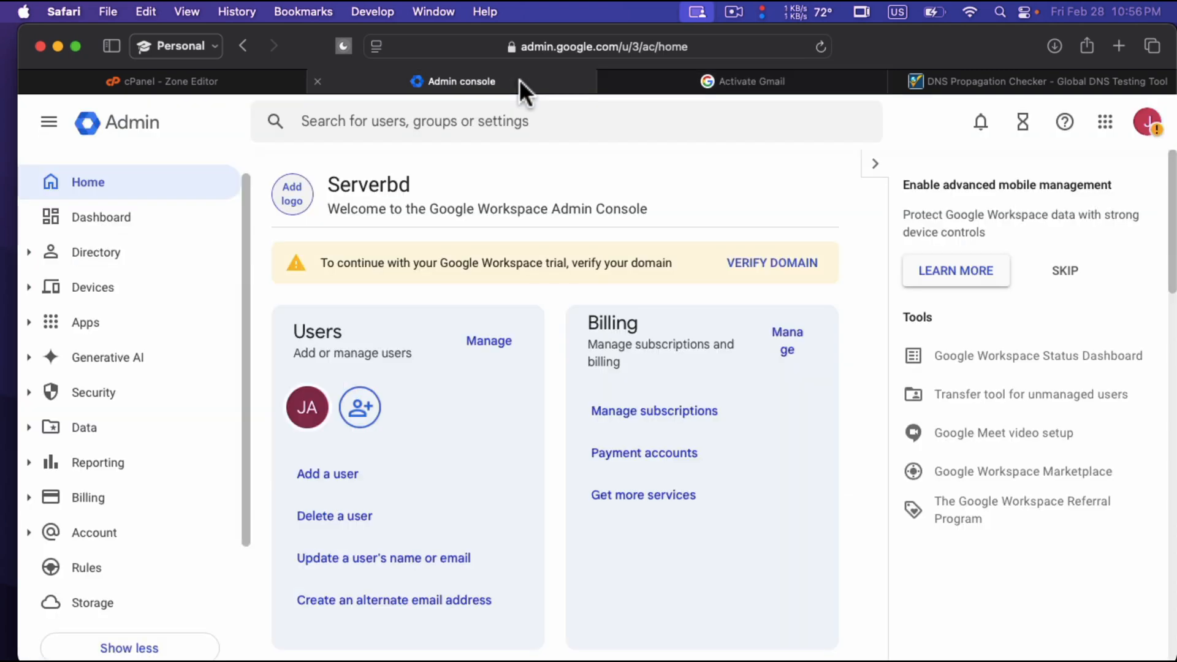
drag(317, 262, 665, 255)
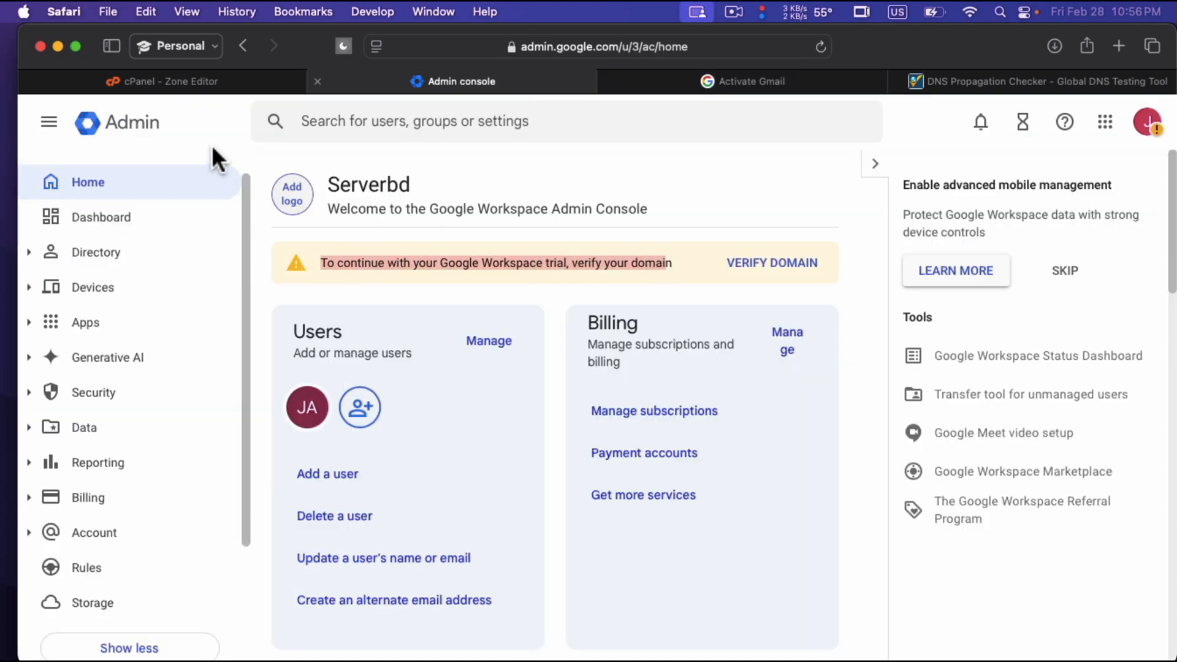
click(155, 130)
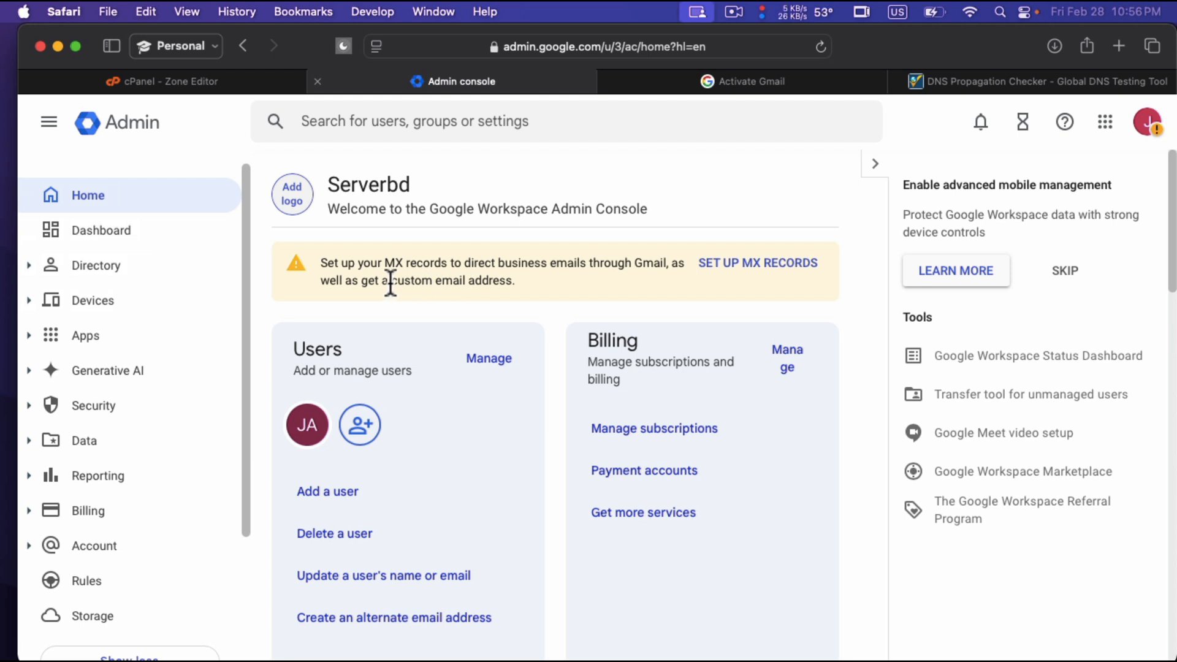
drag(321, 262, 680, 279)
click(599, 281)
click(737, 264)
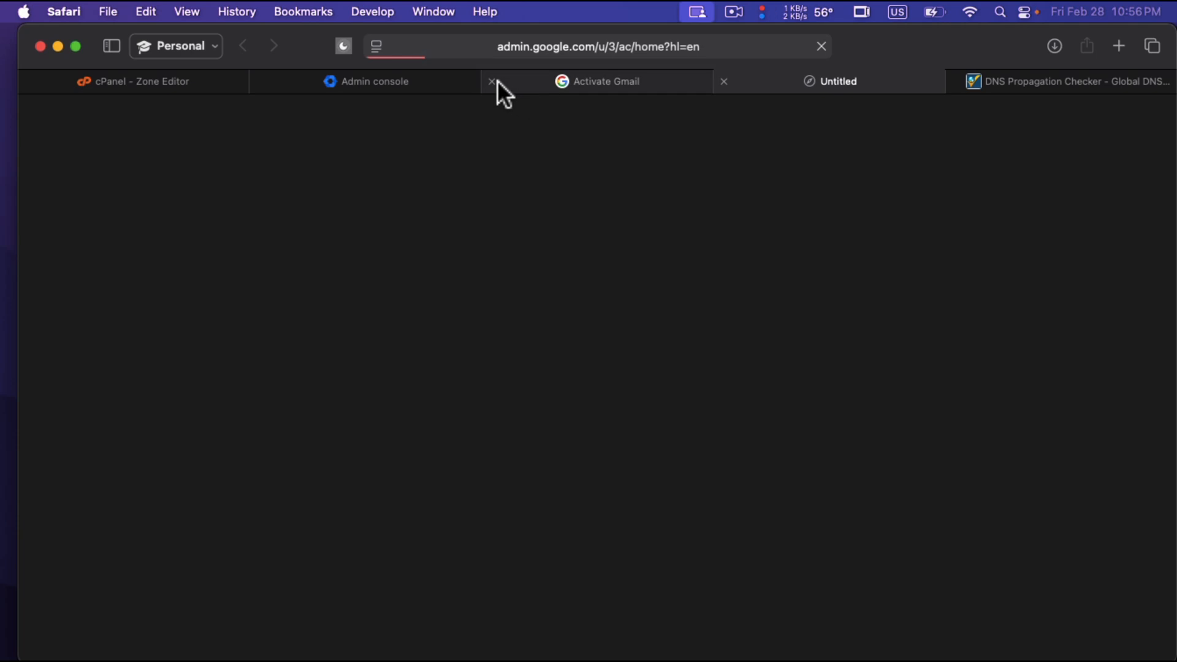
click(493, 81)
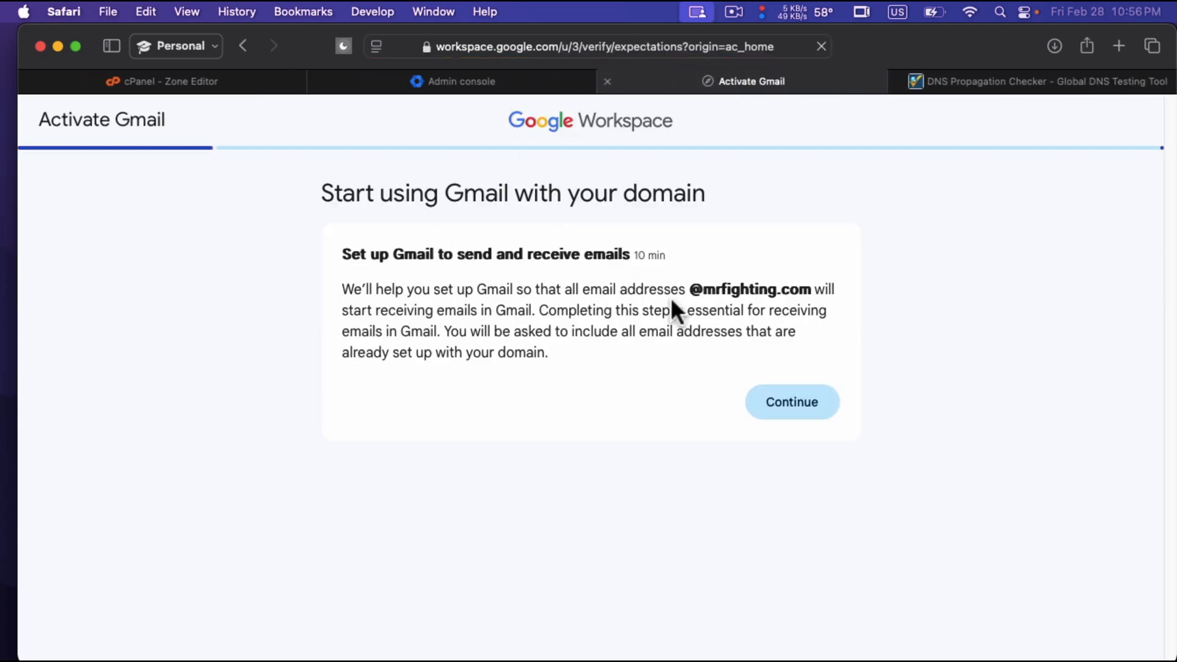
Proceed with Gmail activation without adding users and specify that the domain uses a different host.
click(812, 398)
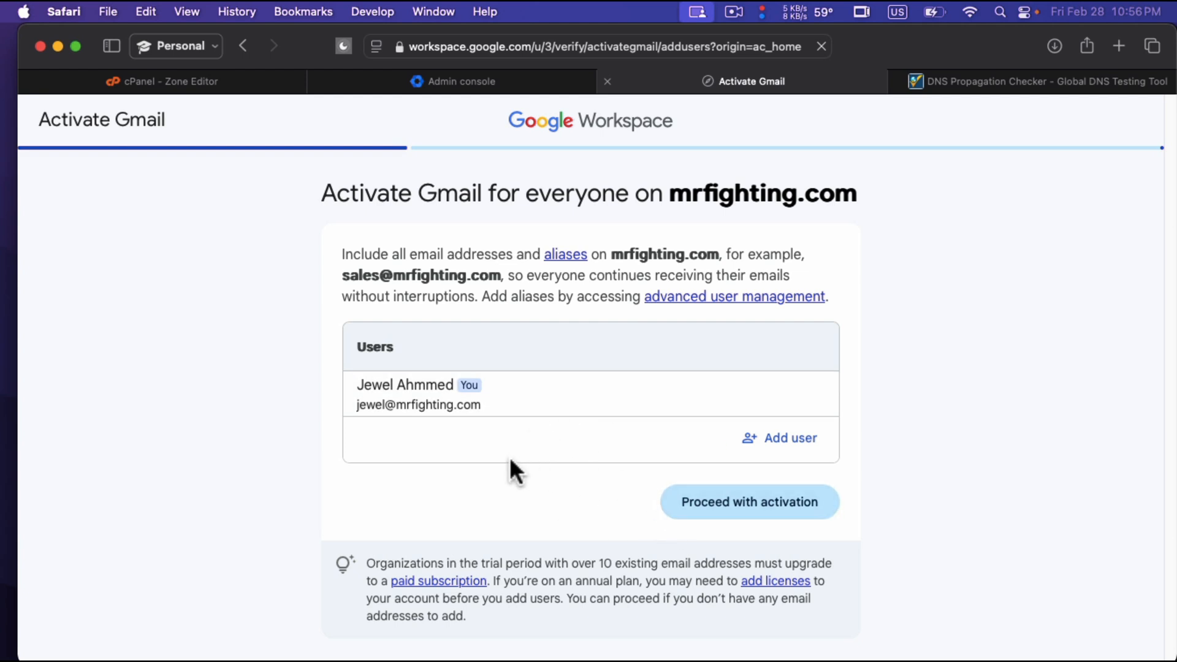
click(769, 509)
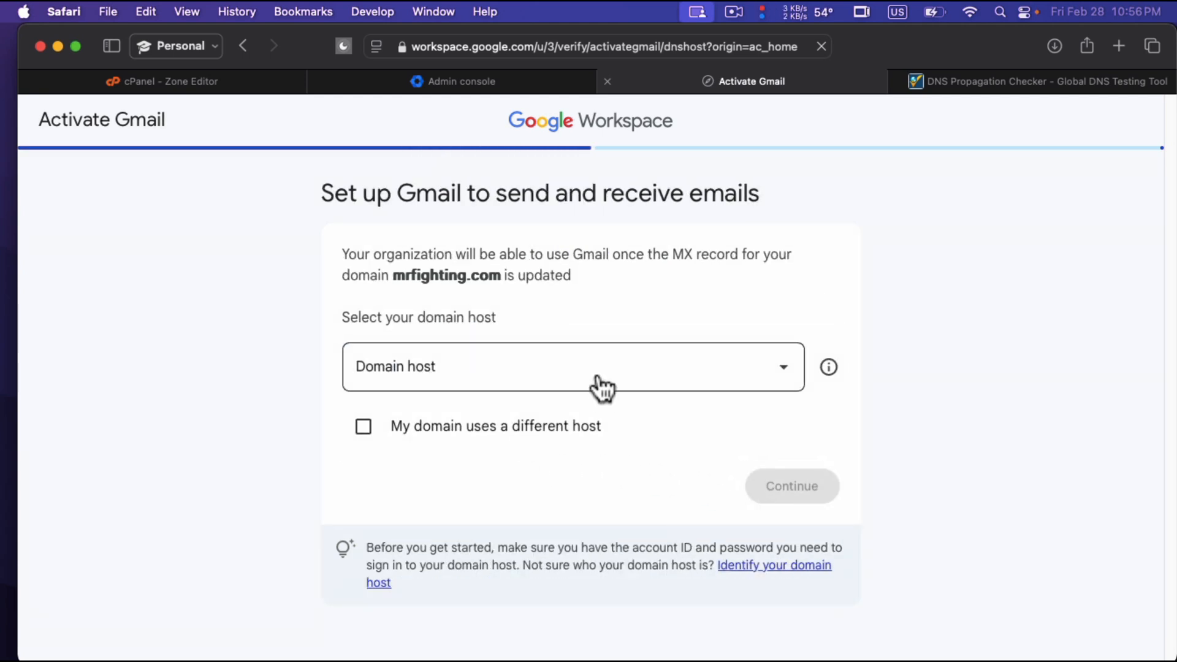
click(364, 430)
click(785, 485)
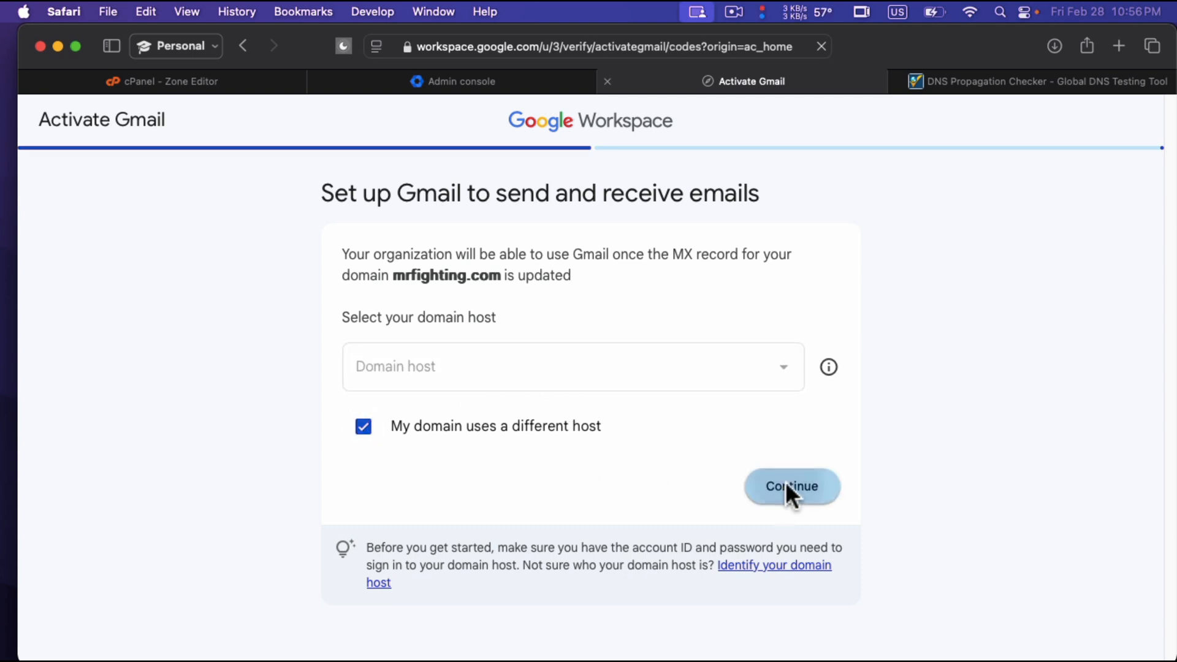
Review the MX record details for Gmail and copy the Points to value SMTP.GOOGLE.COM.
scroll(614, 452, down, 3)
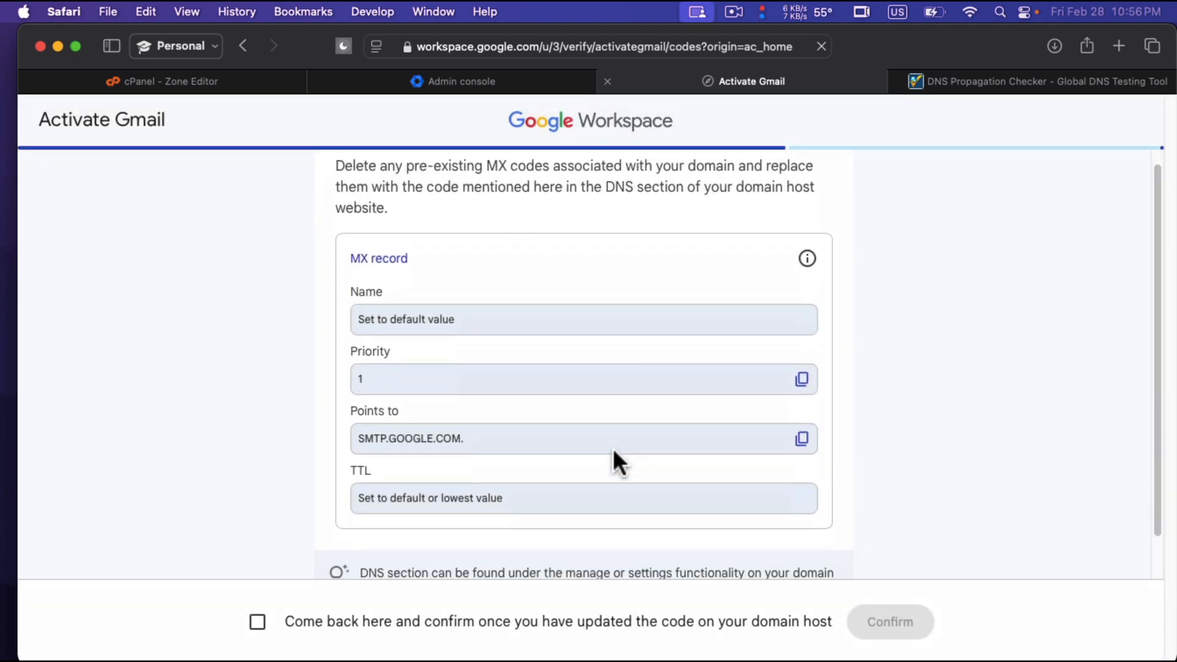
scroll(613, 451, down, 1)
scroll(610, 447, up, 1)
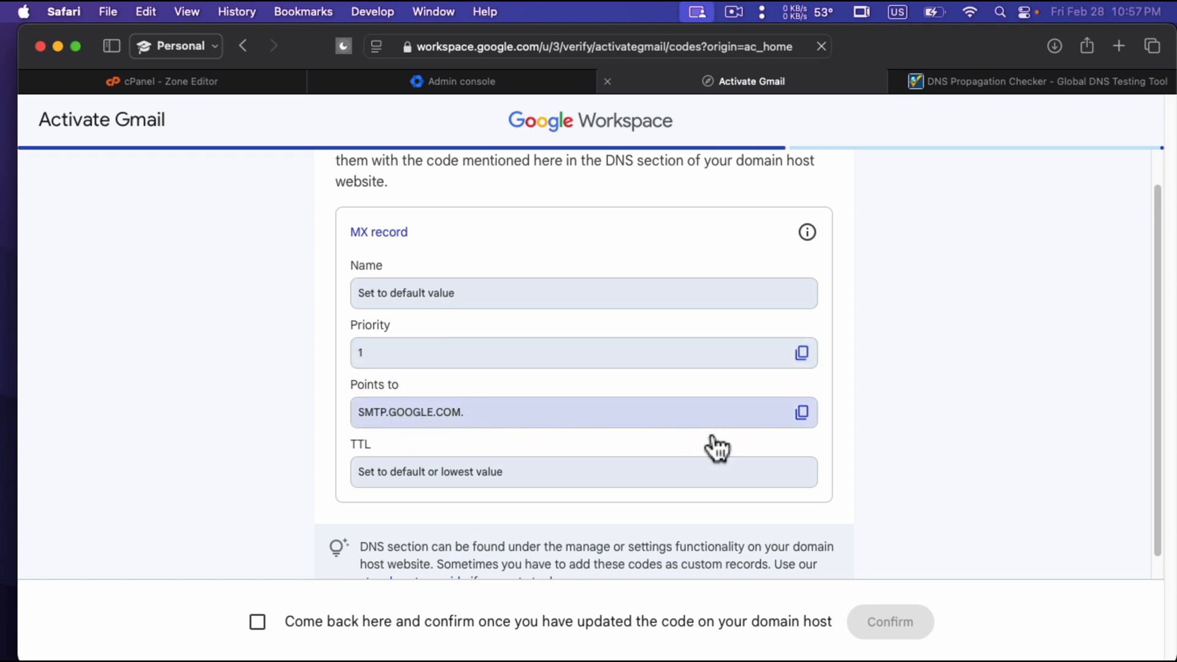
click(802, 413)
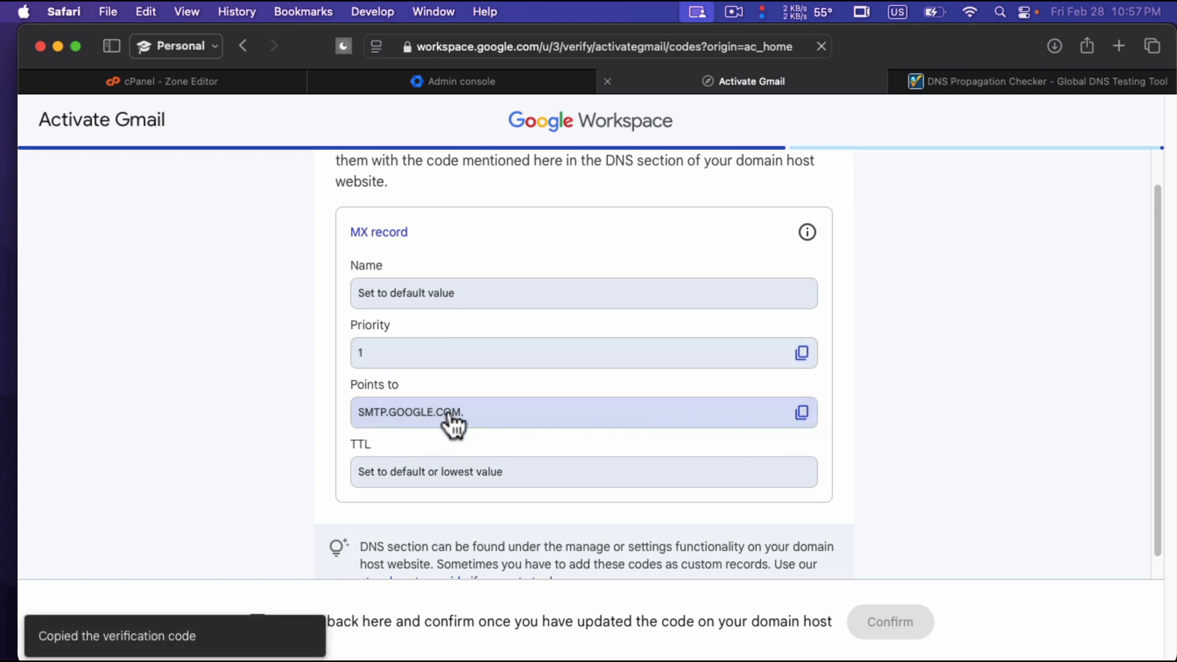
Switch to cPanel, filter the mrfighting.com zone records to MX, and delete the existing MX record pointing to mrfighting.com.
click(258, 79)
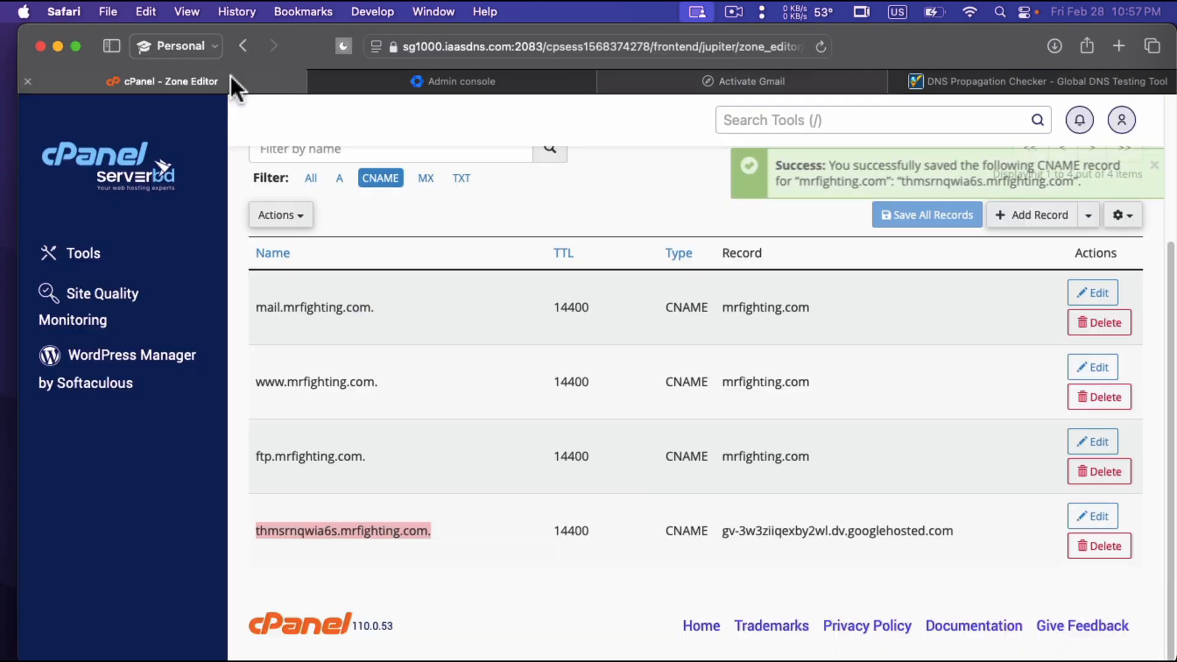
scroll(433, 228, up, 1)
click(422, 202)
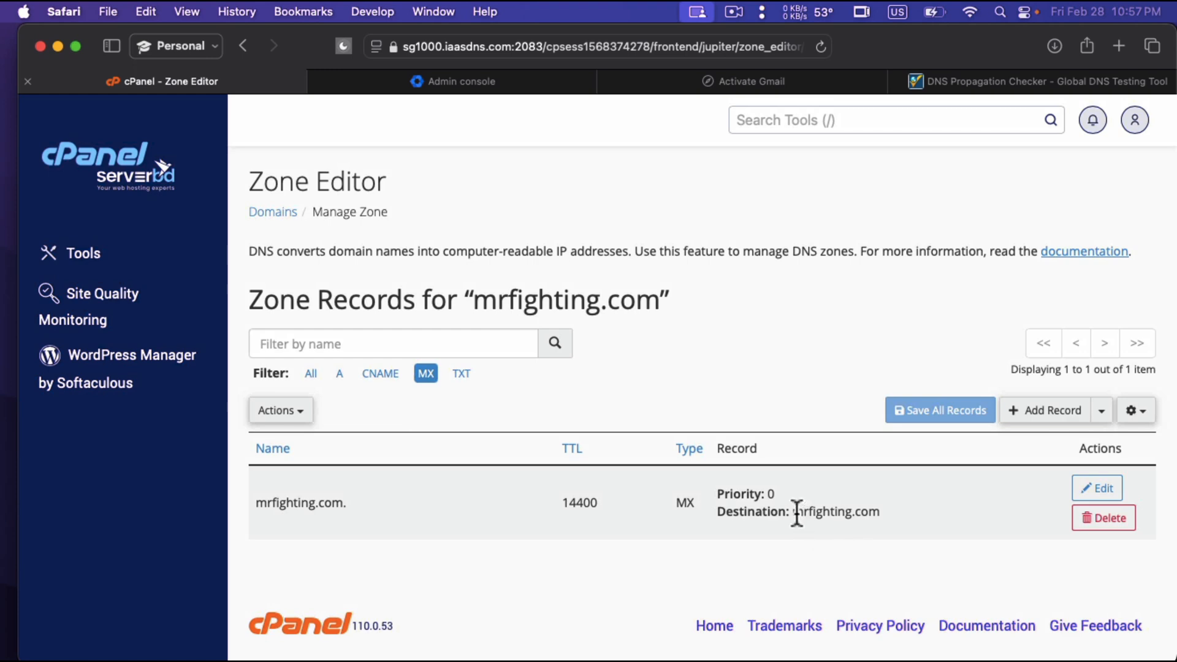
drag(820, 512, 888, 512)
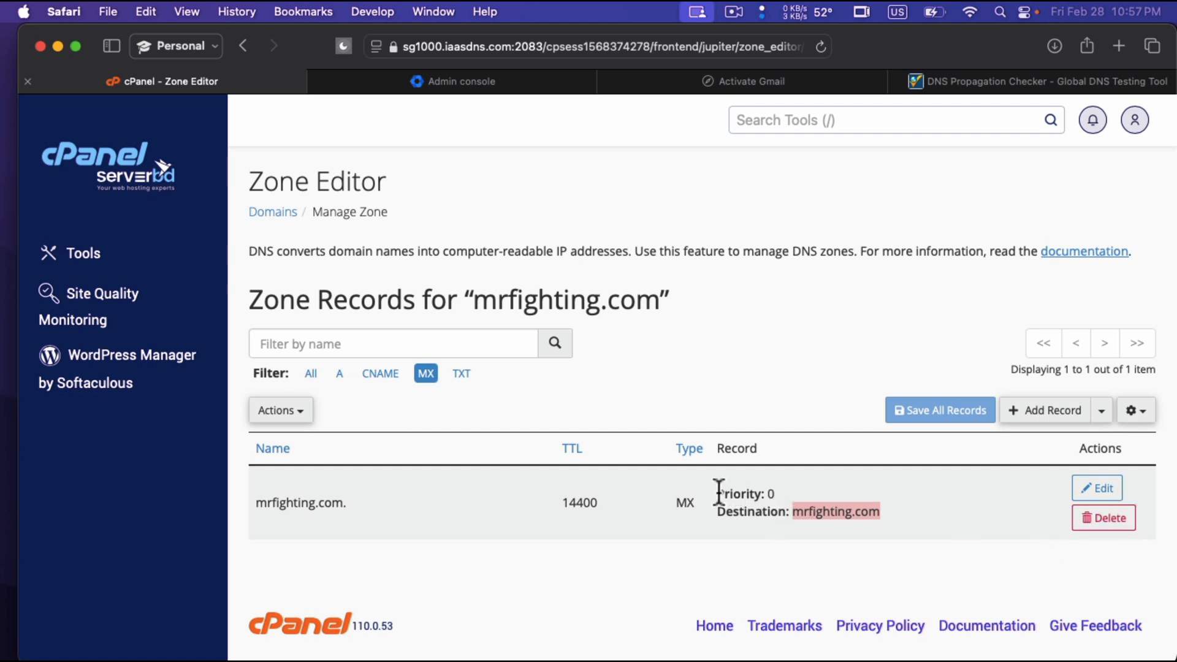
drag(718, 492, 787, 490)
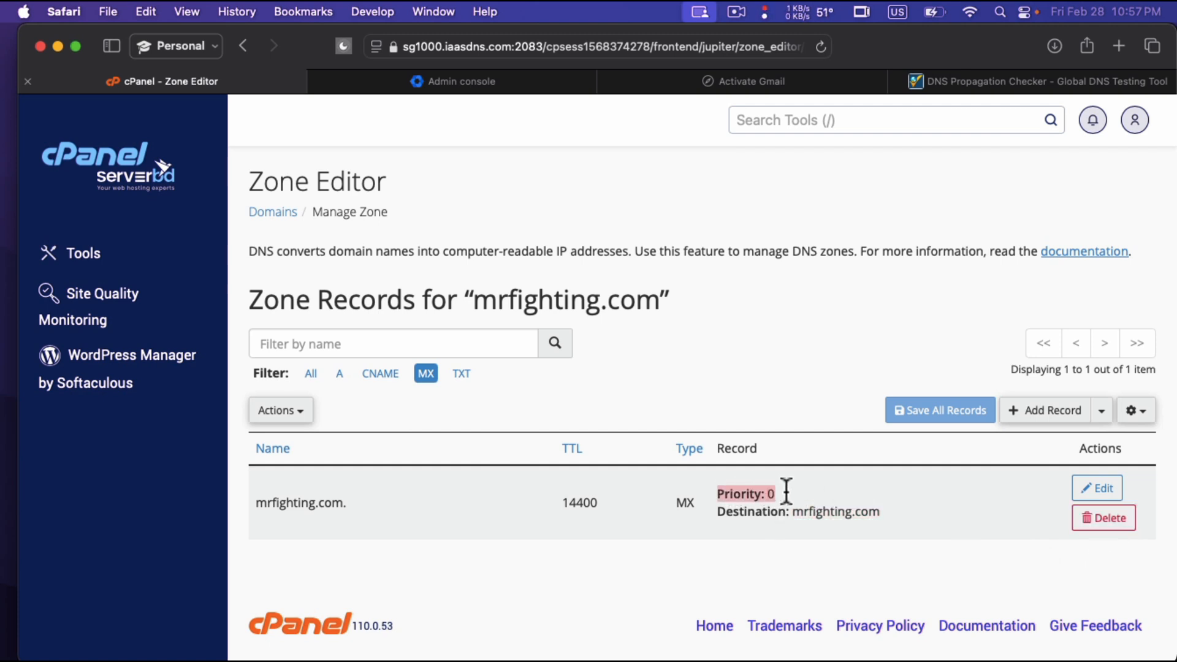
click(1097, 521)
click(710, 260)
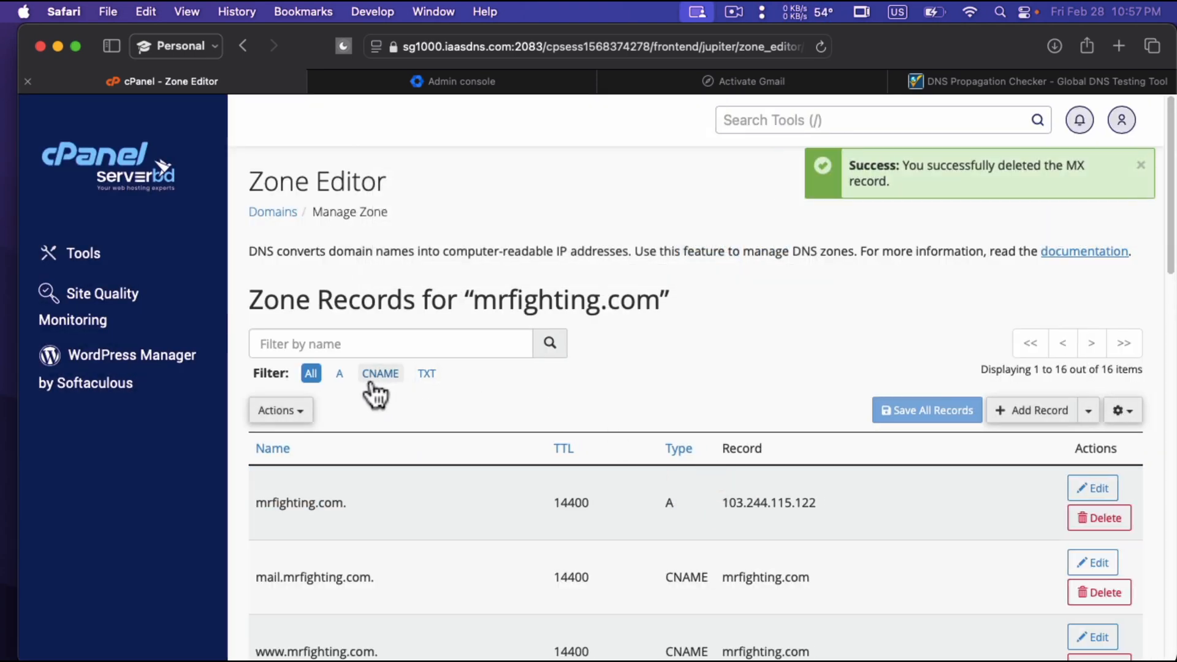
Start a new MX record in the mrfighting.com zone with priority 1 and destination SMTP.GOOGLE.COM.
click(1051, 416)
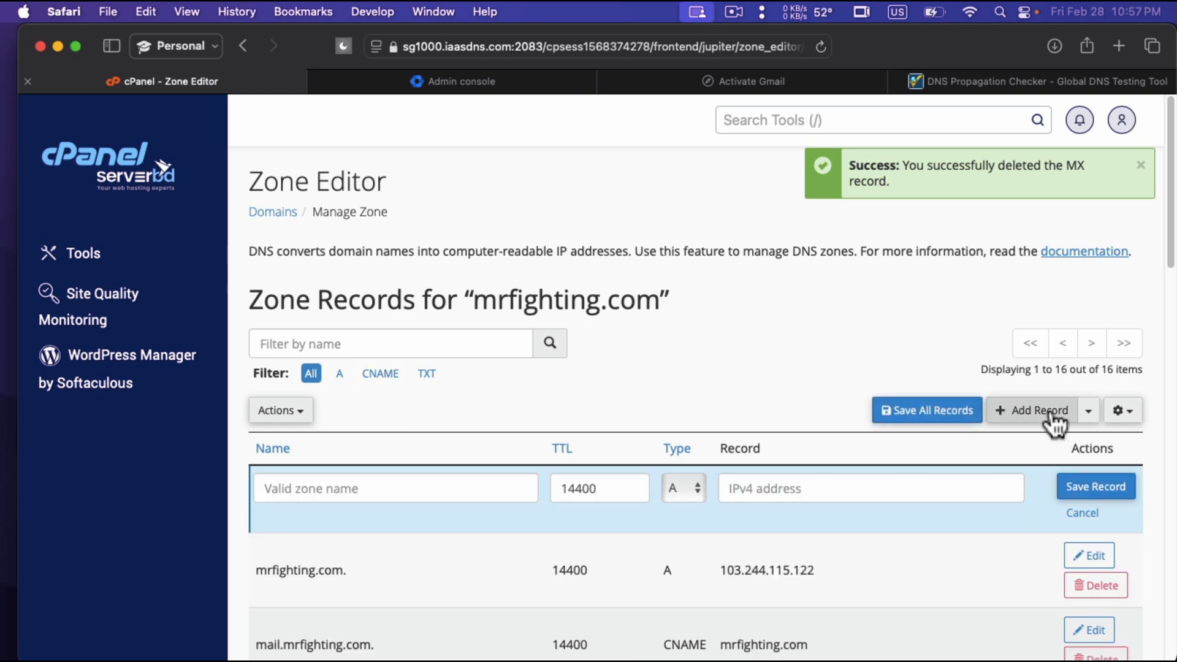
click(698, 488)
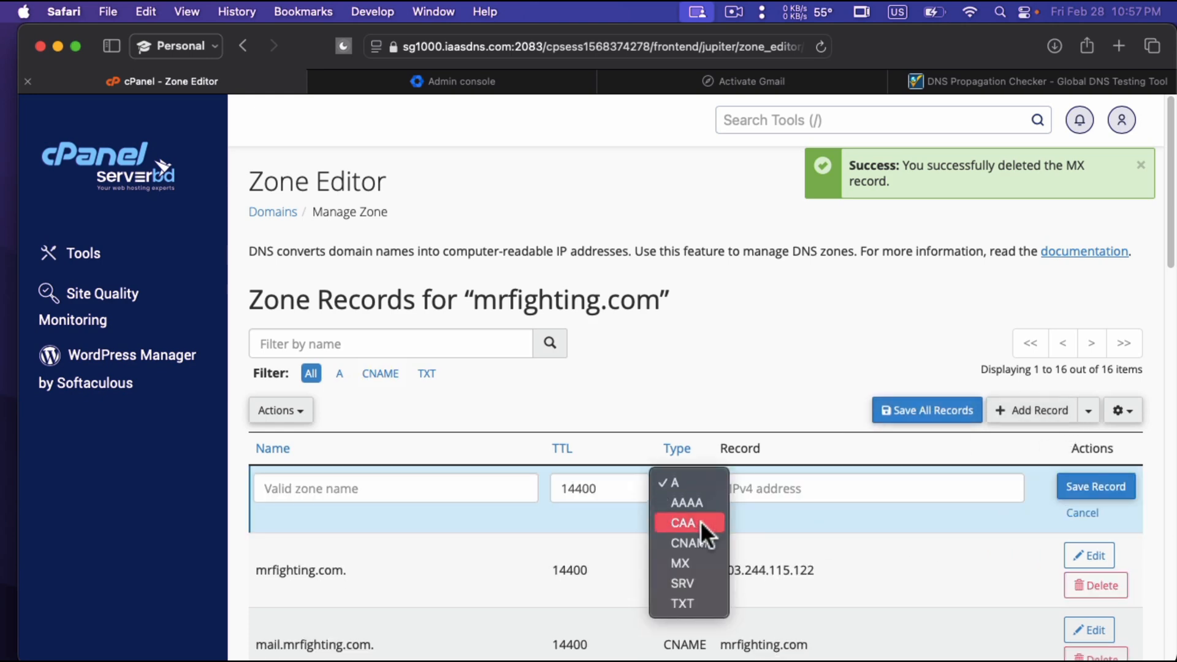
key(Escape)
click(699, 562)
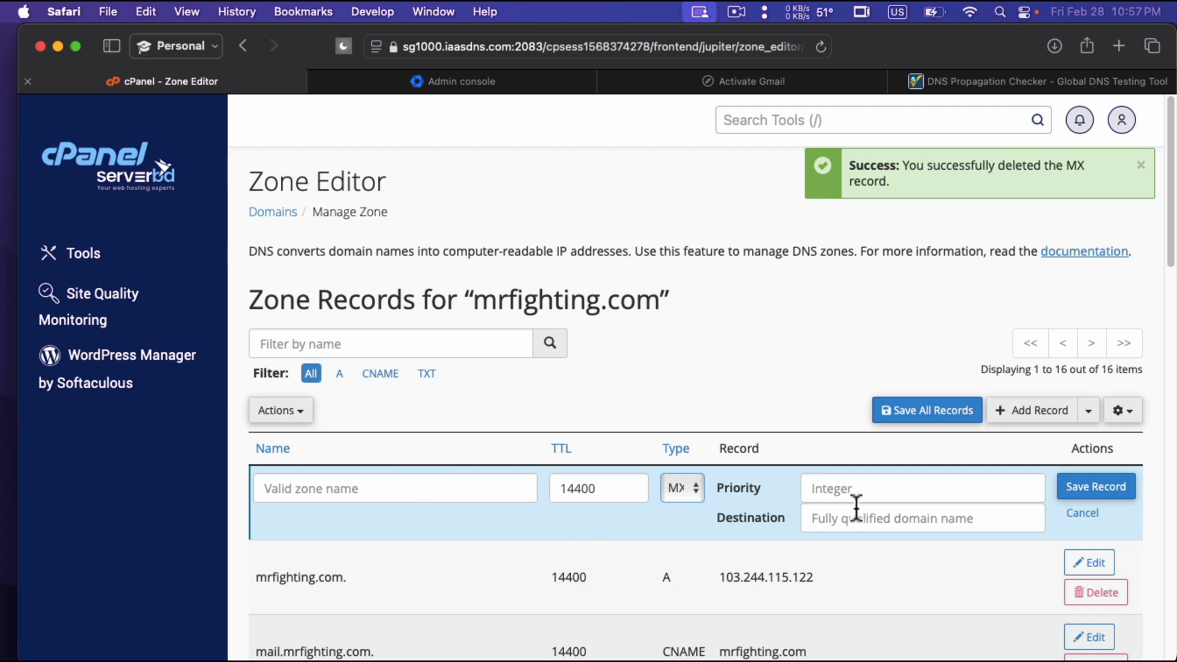
click(851, 491)
text(1)
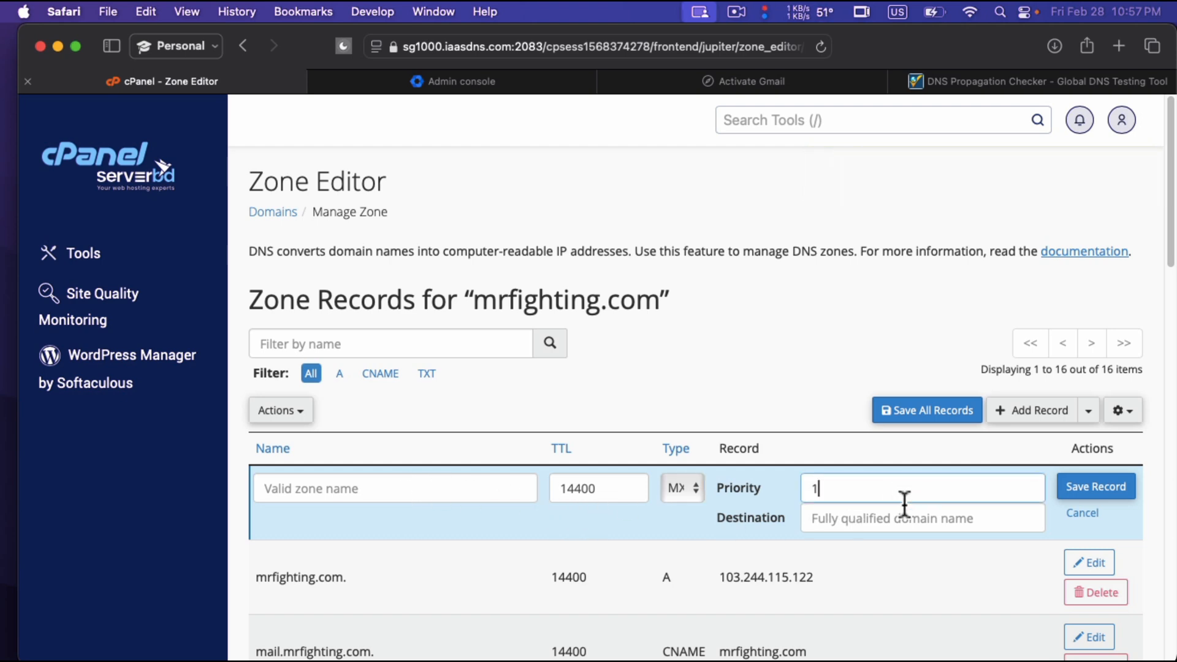
click(865, 520)
key(super+v)
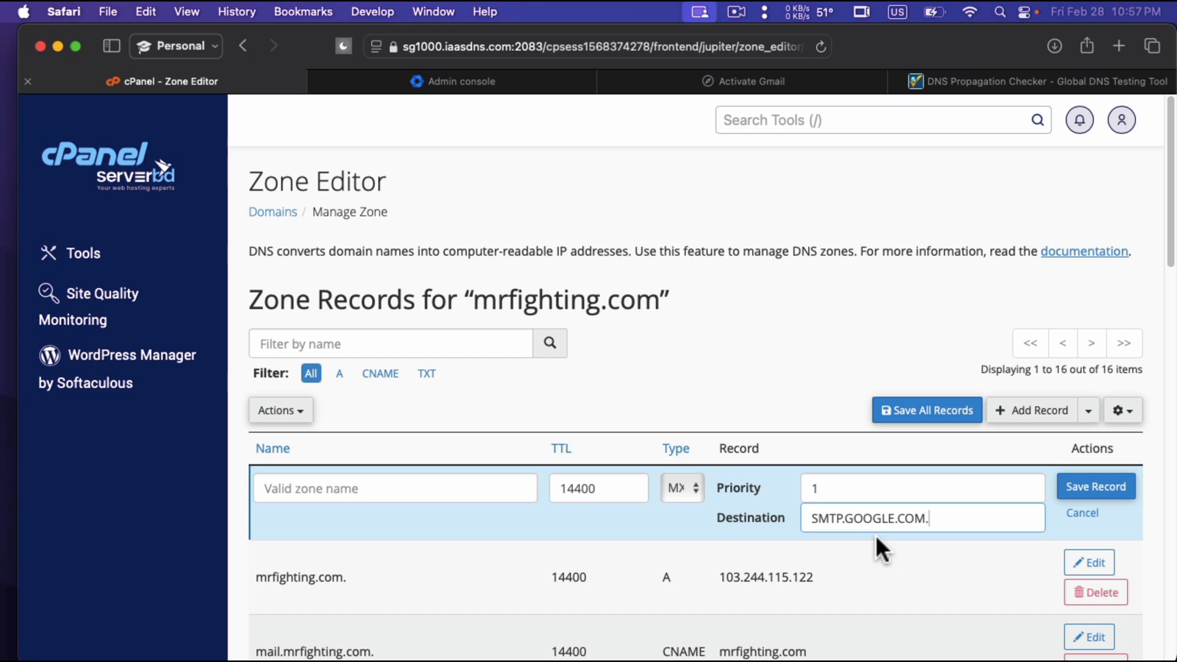
Check the new record's priority and destination against the MX details on the Activate Gmail page, and return to the Zone Editor.
click(491, 82)
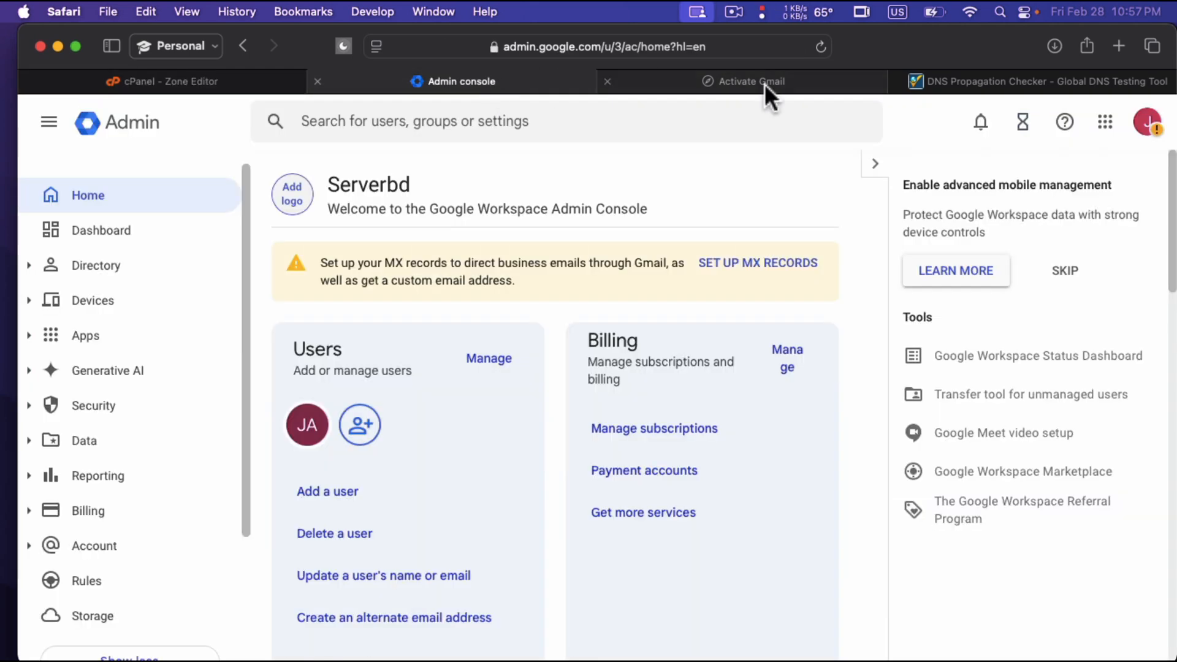
click(764, 83)
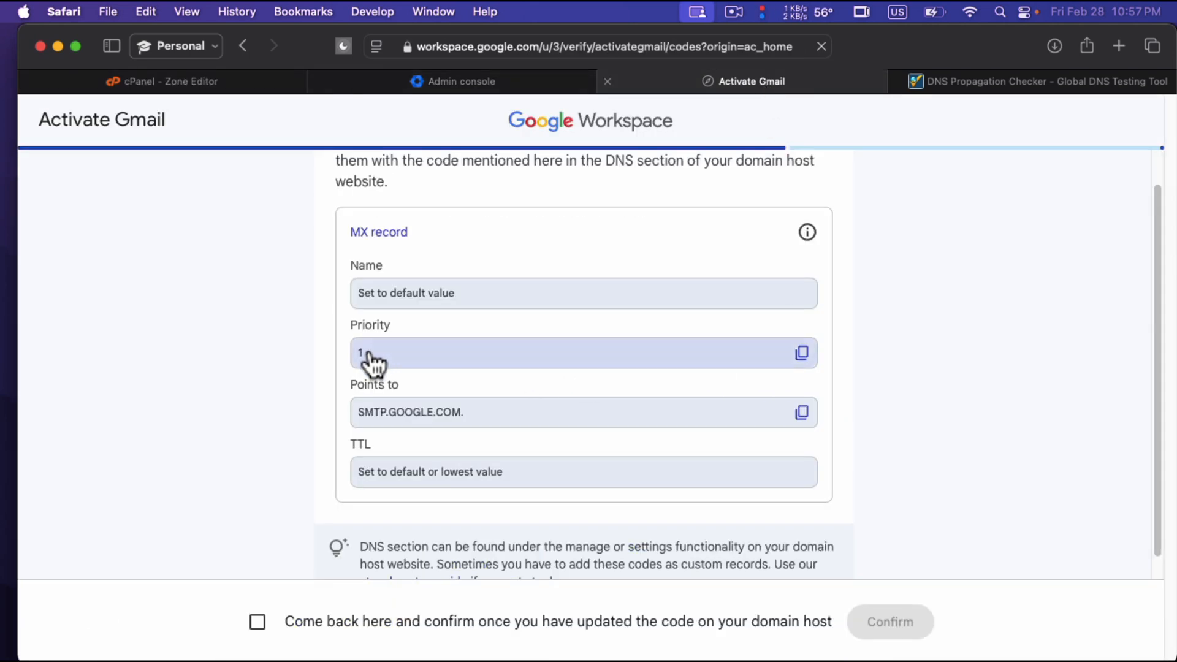
click(265, 81)
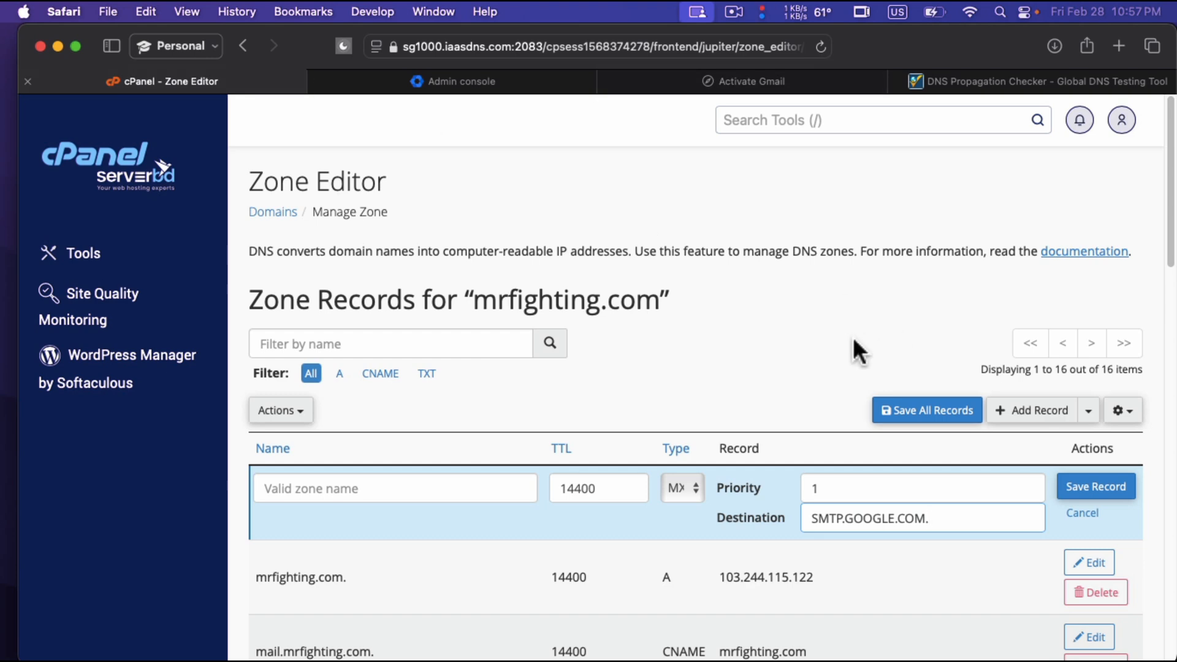
Give the new MX record the zone name mrfighting.com. copied from the A record, and save it.
scroll(859, 355, down, 2)
click(840, 442)
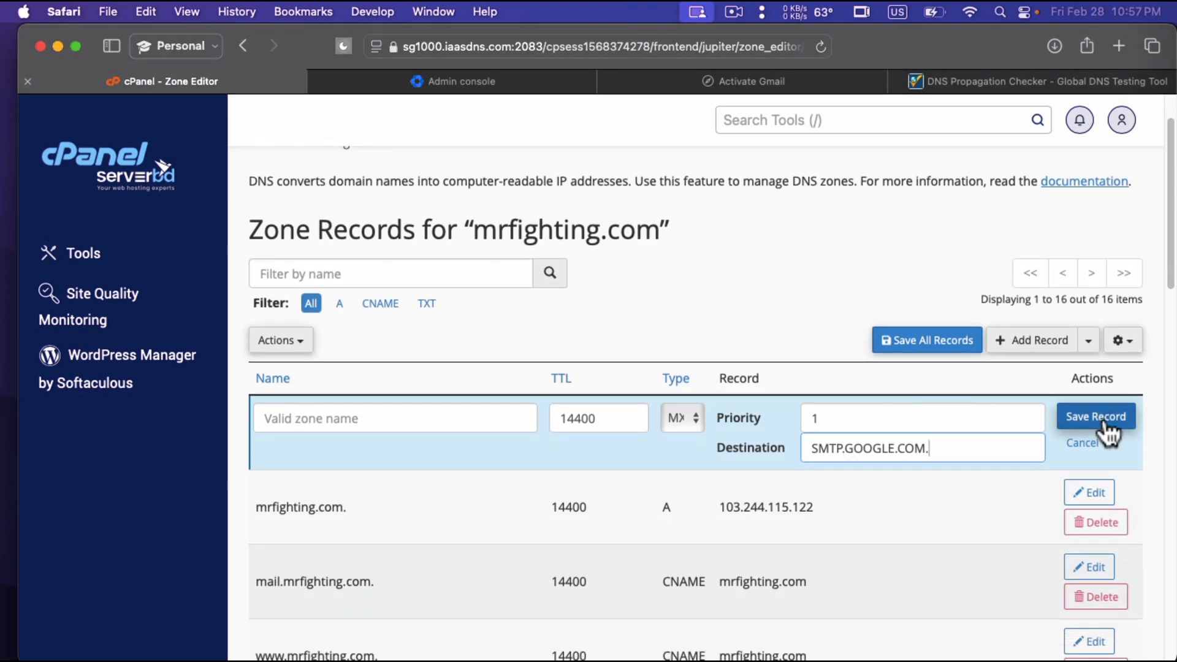
click(1103, 423)
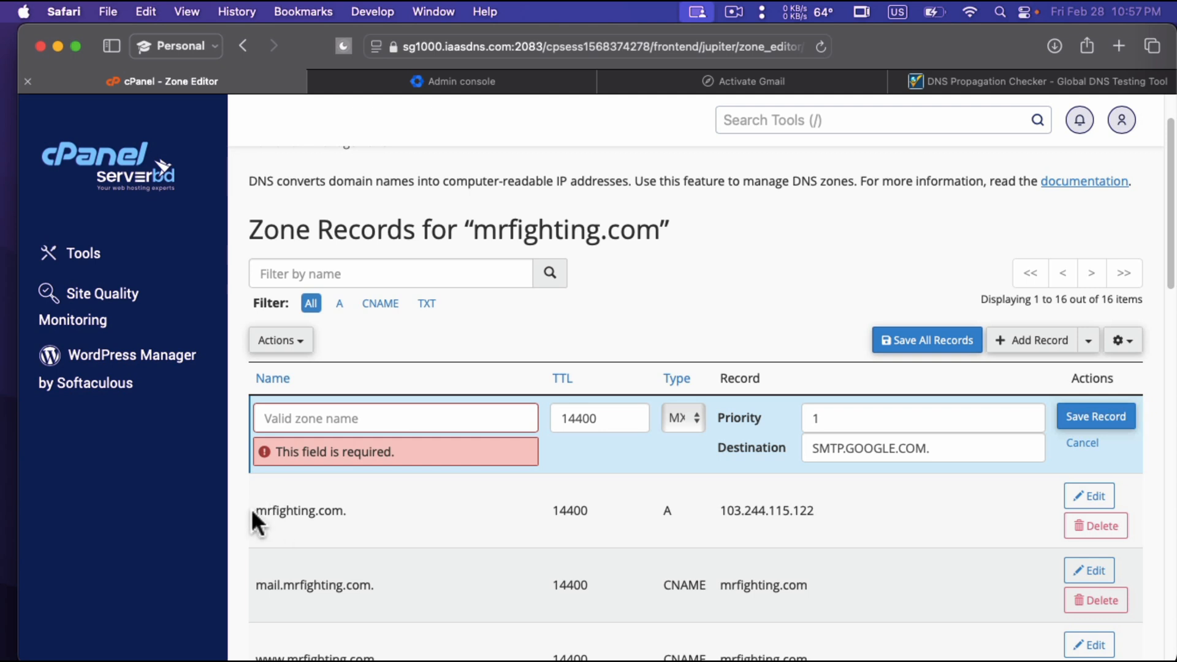
drag(251, 510, 373, 512)
key(super+c)
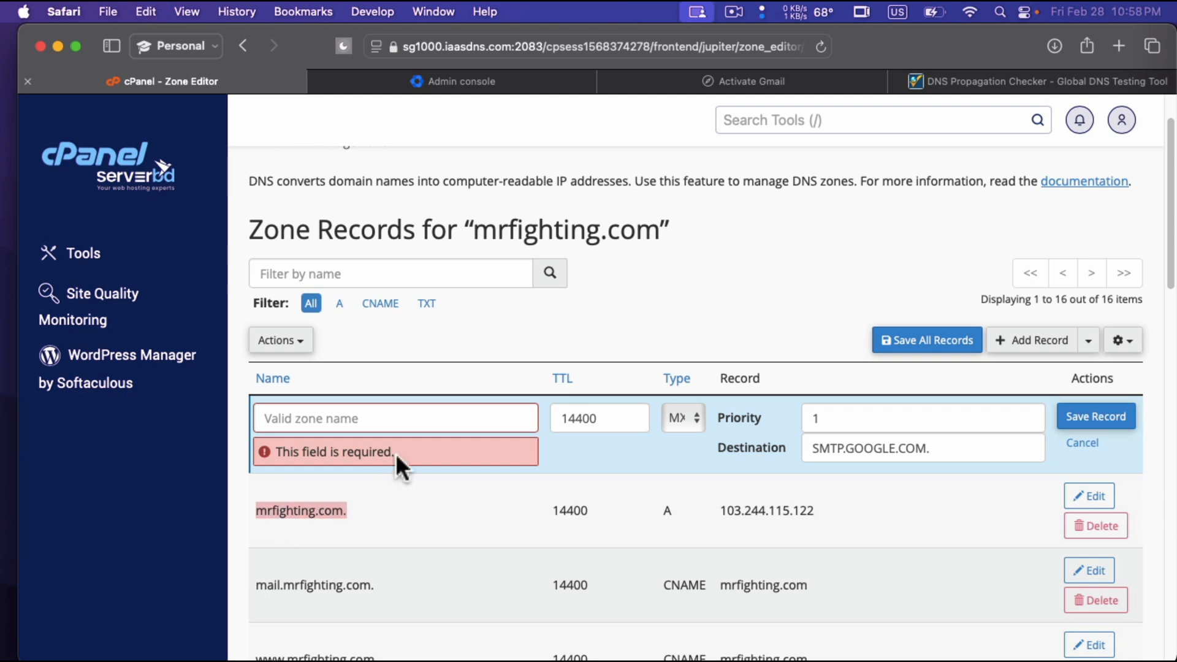
click(401, 420)
key(super+v)
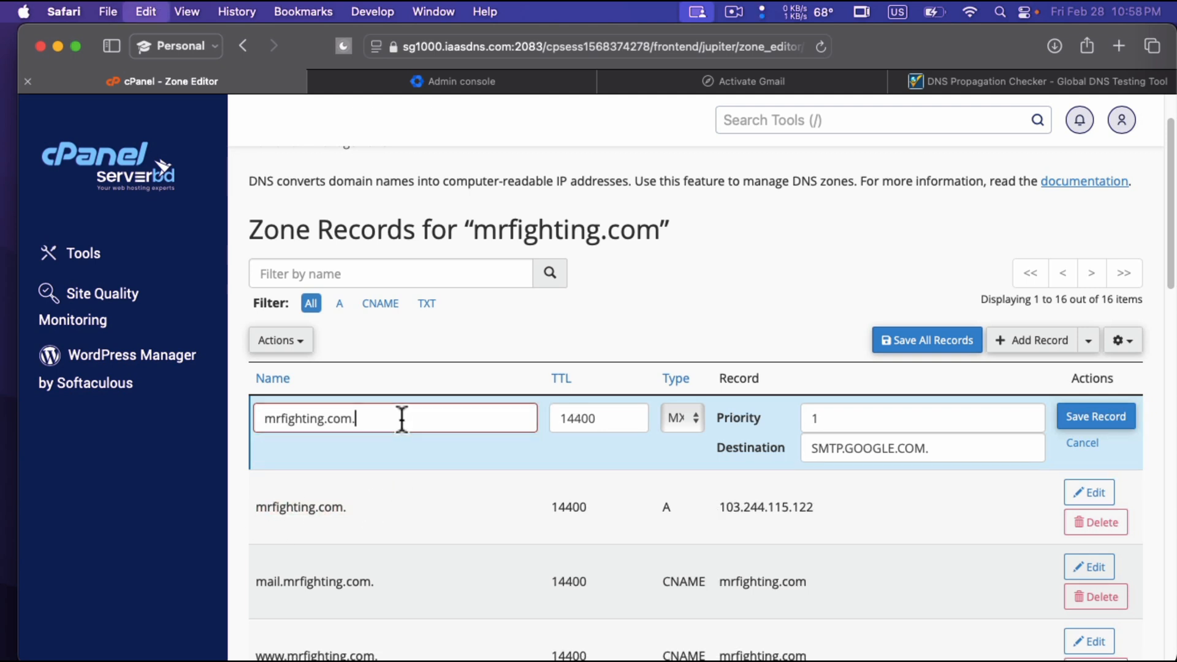
click(1103, 421)
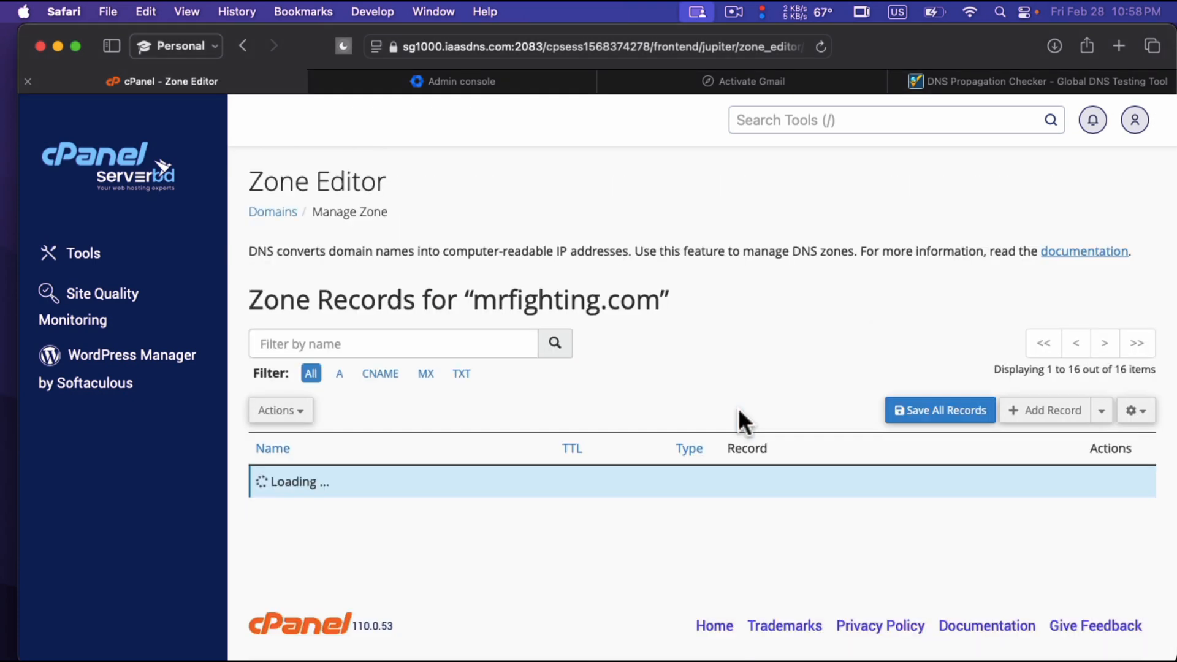
Filter the zone records to MX and copy the domain name mrfighting.com from the remaining record.
click(425, 377)
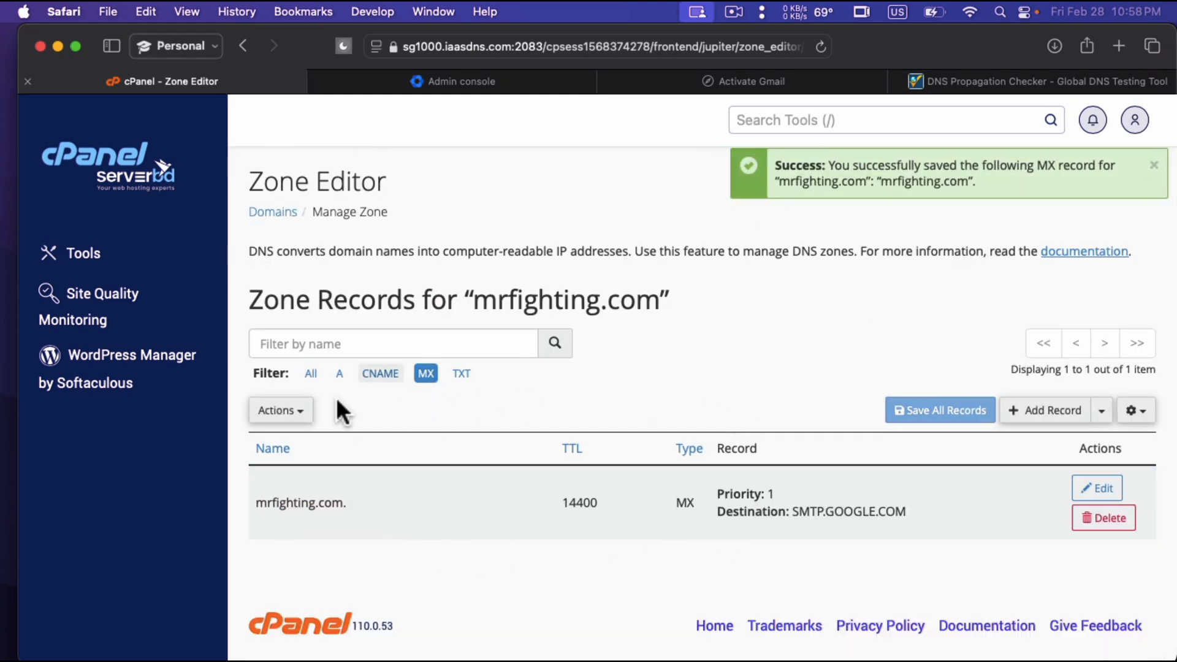
drag(254, 502, 342, 495)
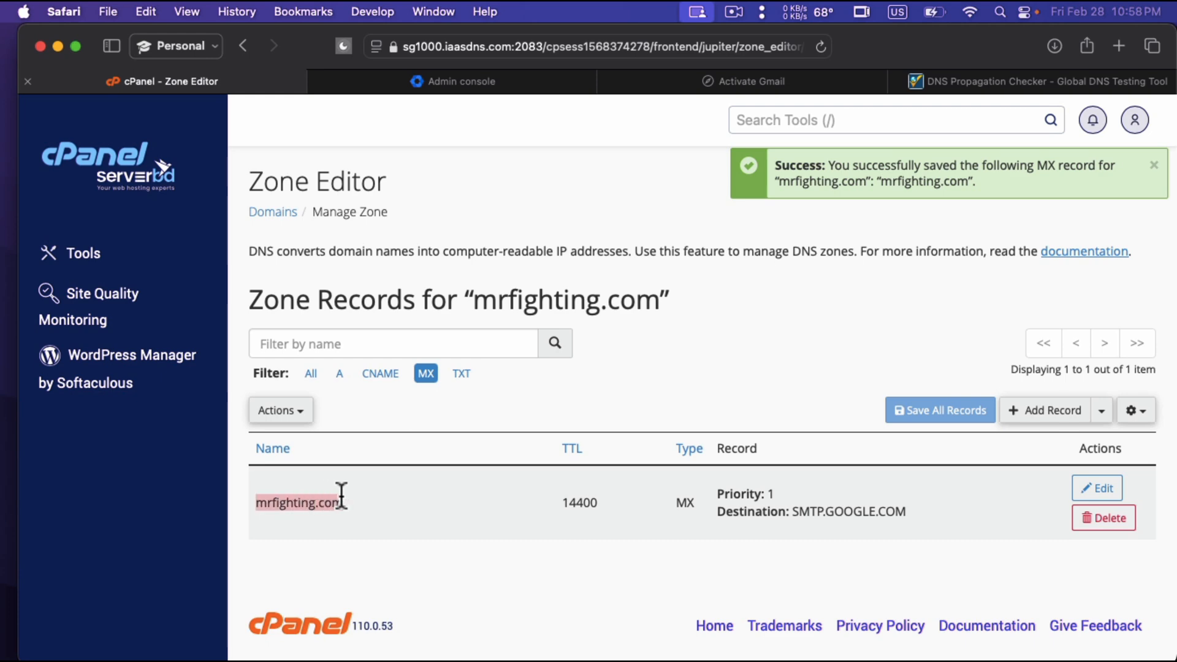
key(super+c)
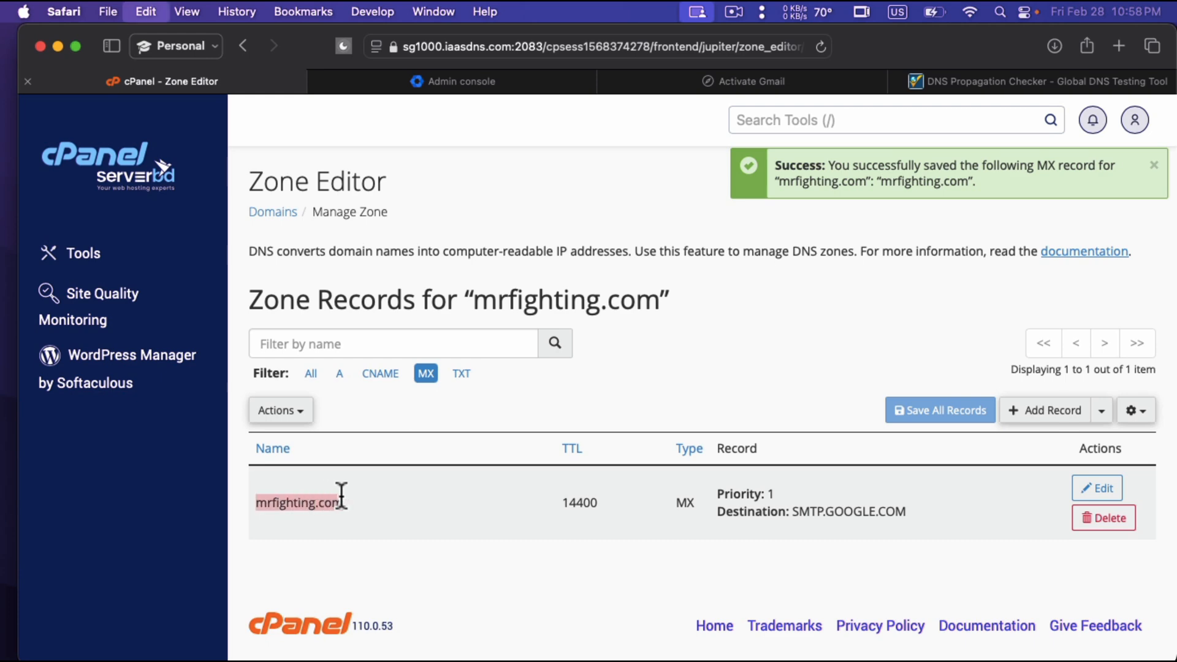
Switch to whatsmydns.net and look up the worldwide propagation of the MX record for mrfighting.com.
click(980, 86)
key(super+a)
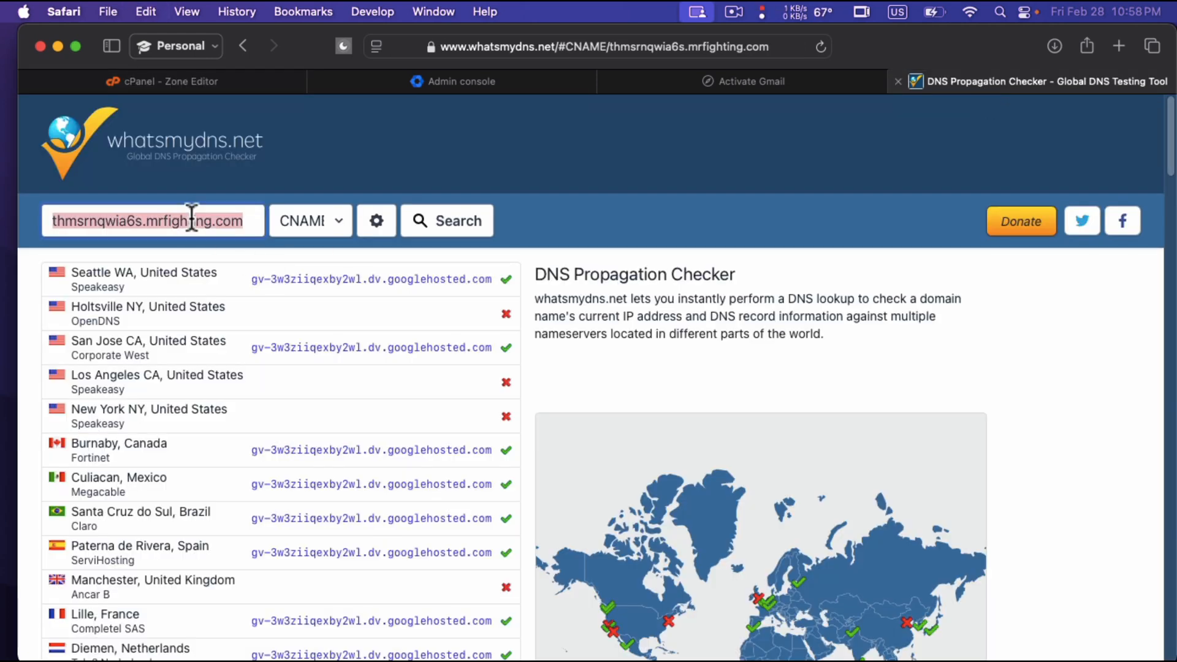
key(super+v)
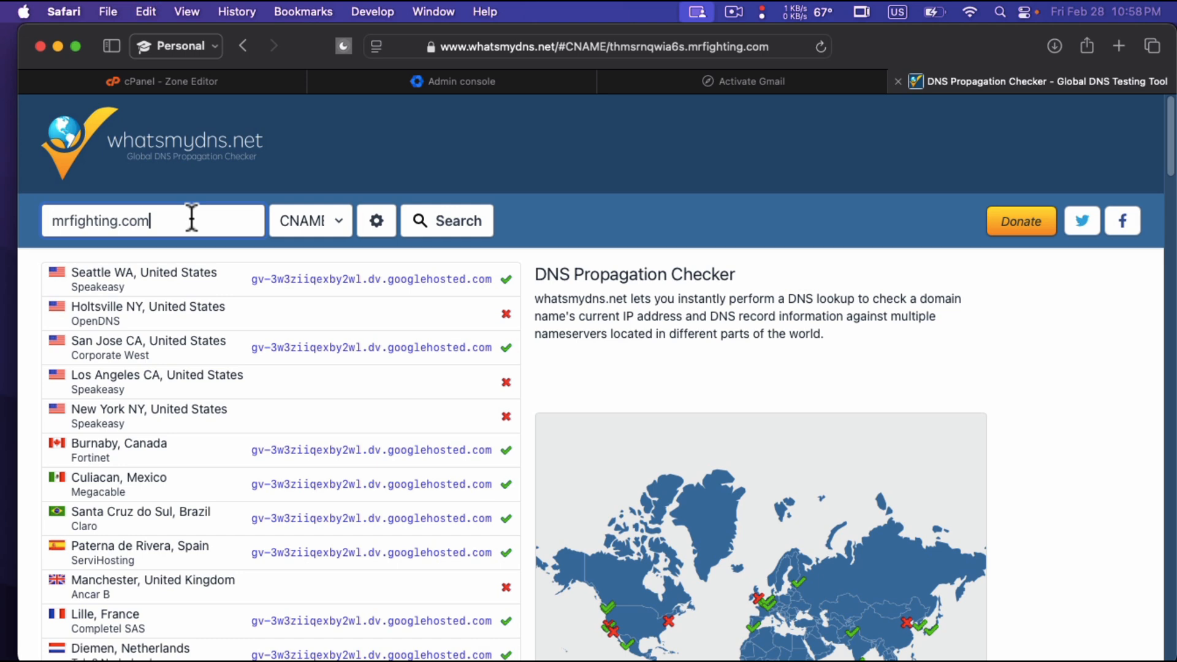
click(312, 215)
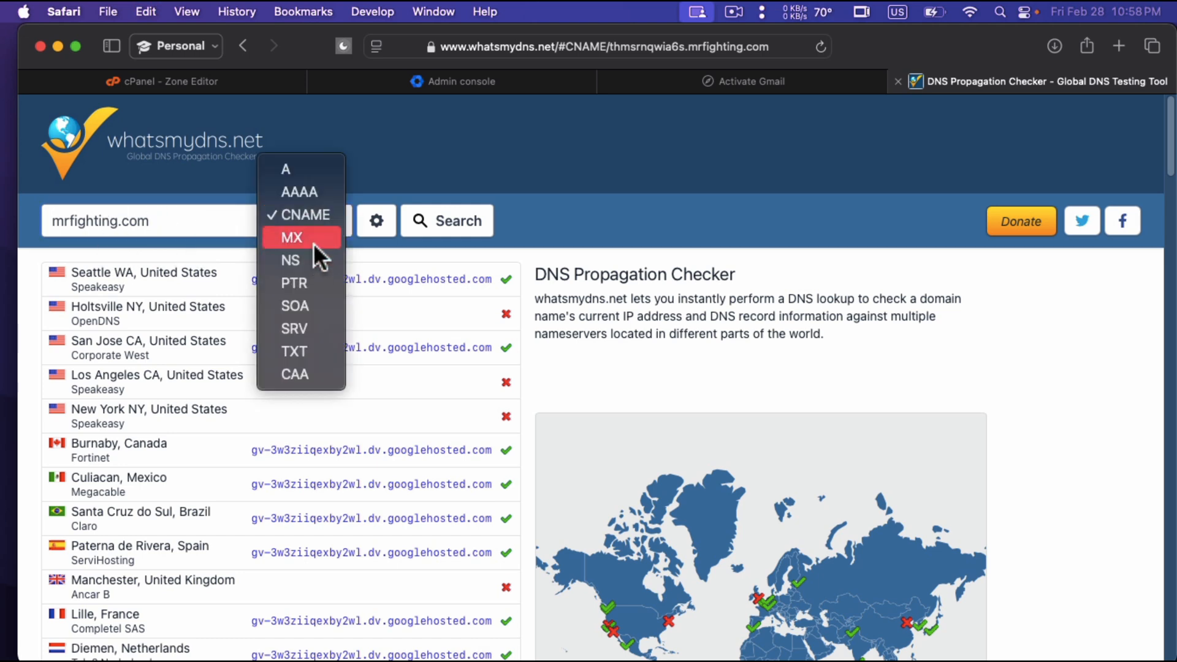
click(314, 243)
click(454, 222)
click(452, 222)
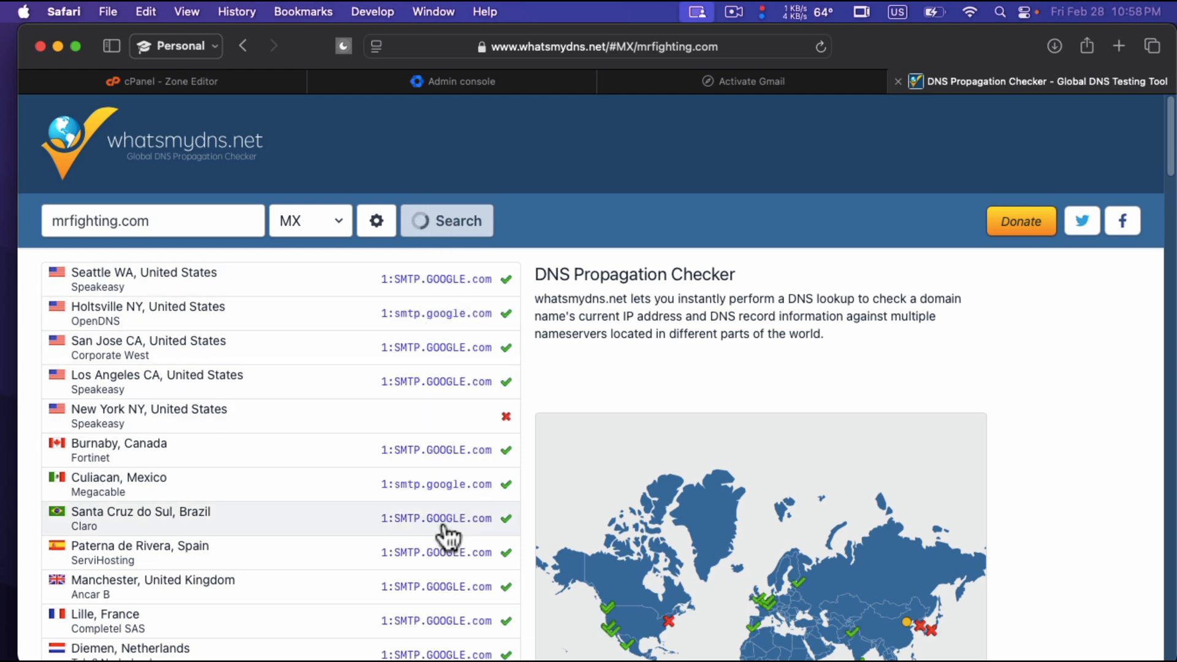
Return to the Activate Gmail page, acknowledge that the code is updated on the domain host, and confirm.
click(699, 86)
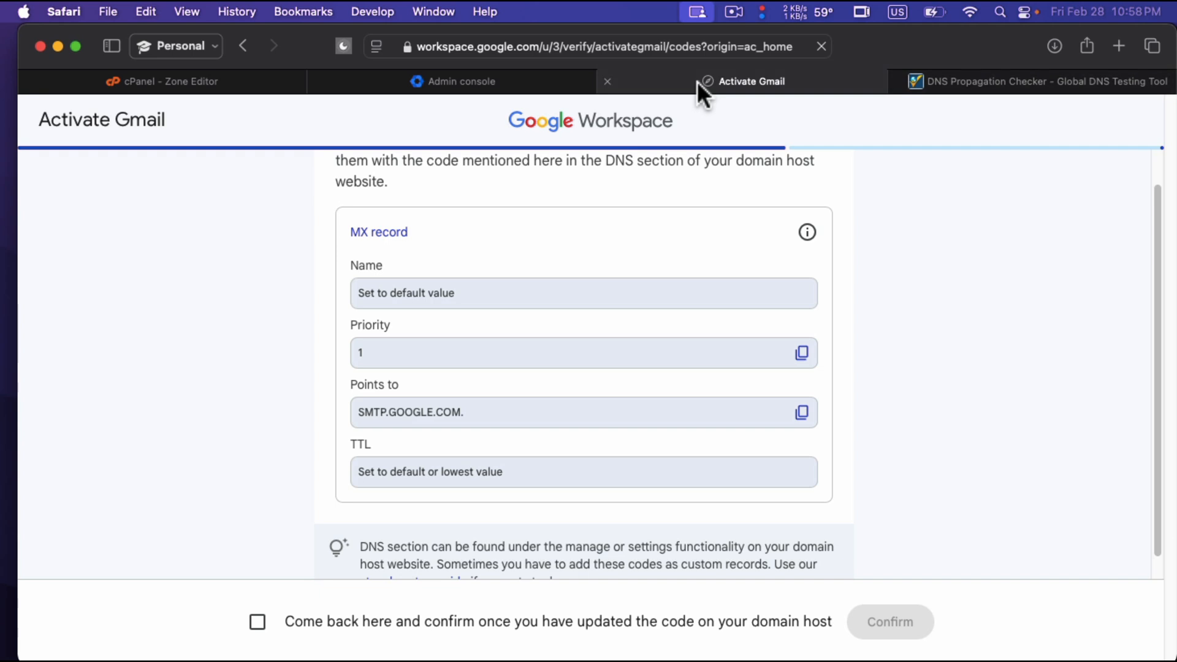
scroll(638, 371, down, 1)
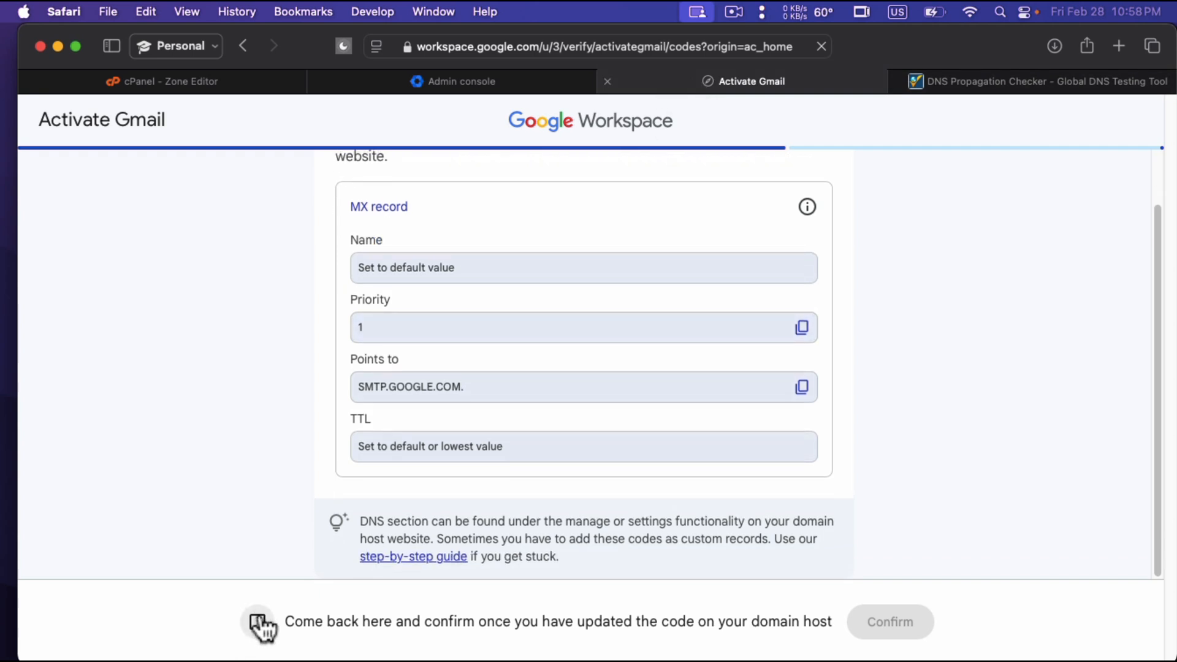
click(258, 623)
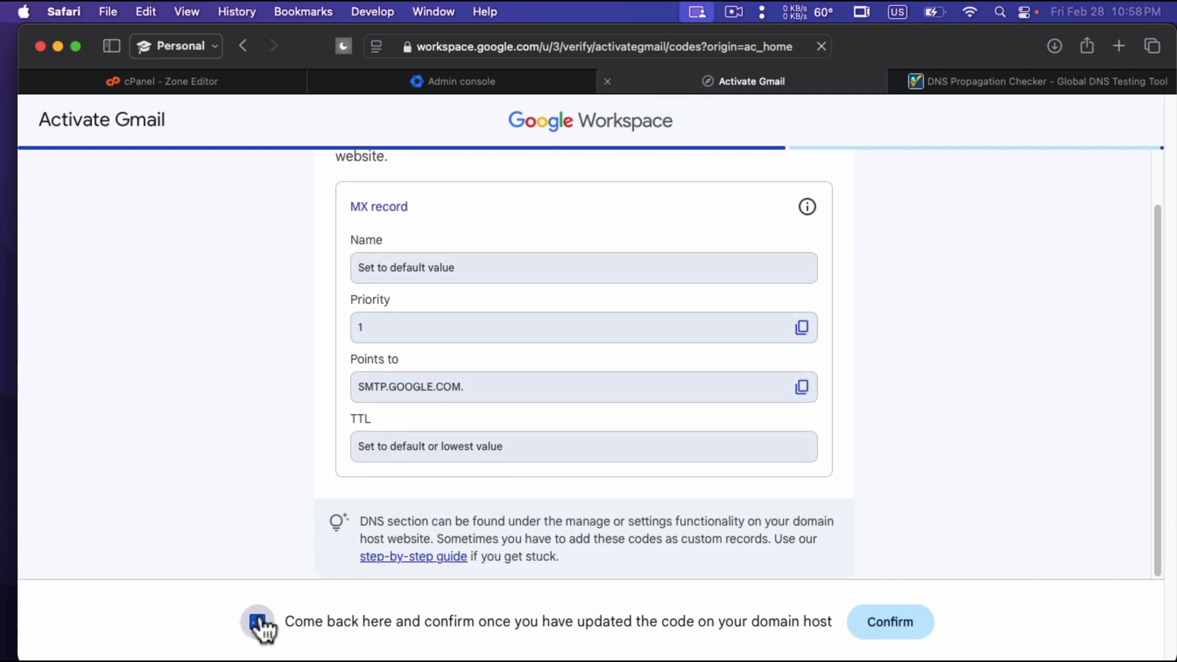
click(907, 622)
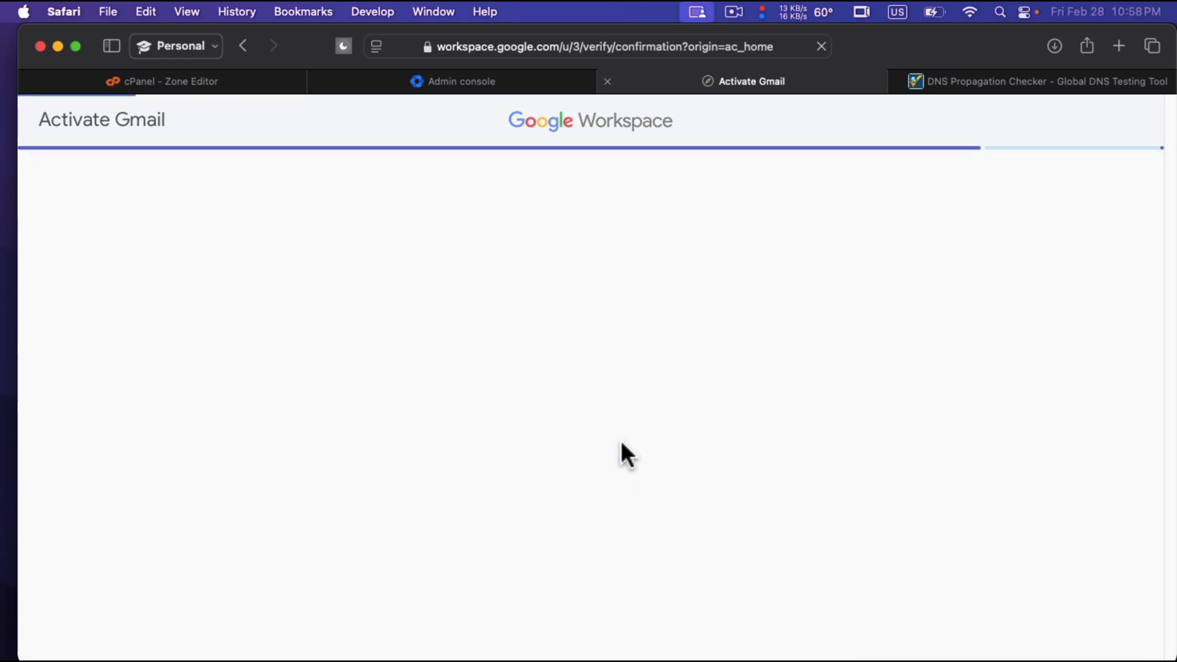
Proceed to explore Google Workspace and continue past the main goal question without choosing an option.
scroll(642, 422, down, 3)
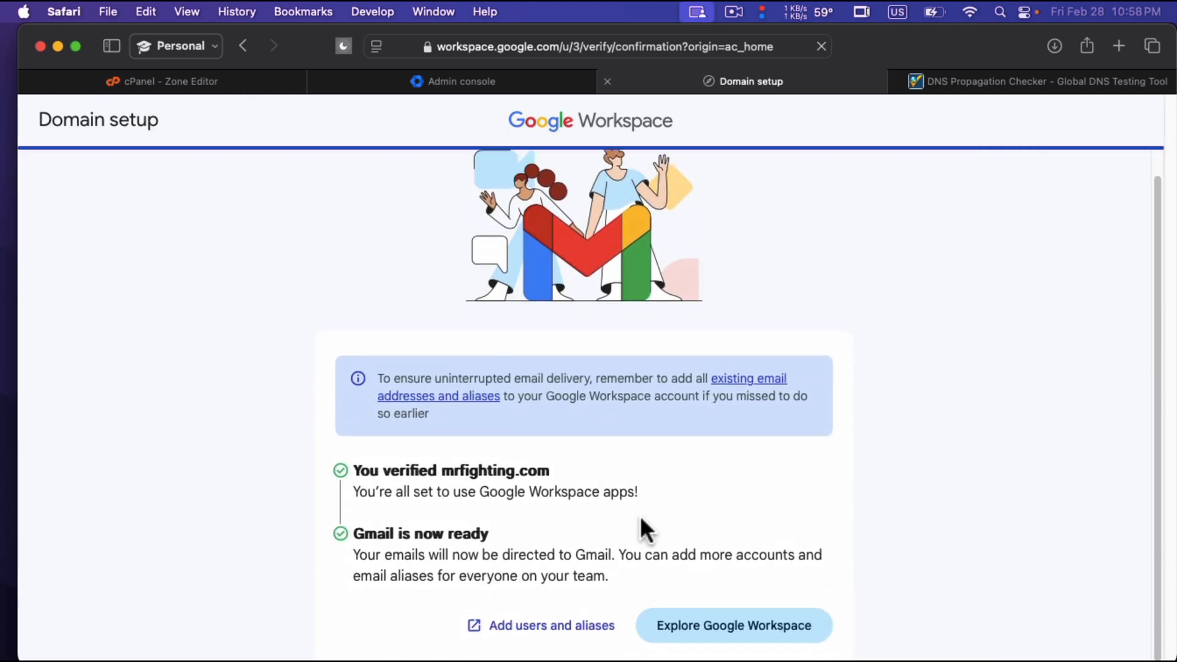
click(740, 629)
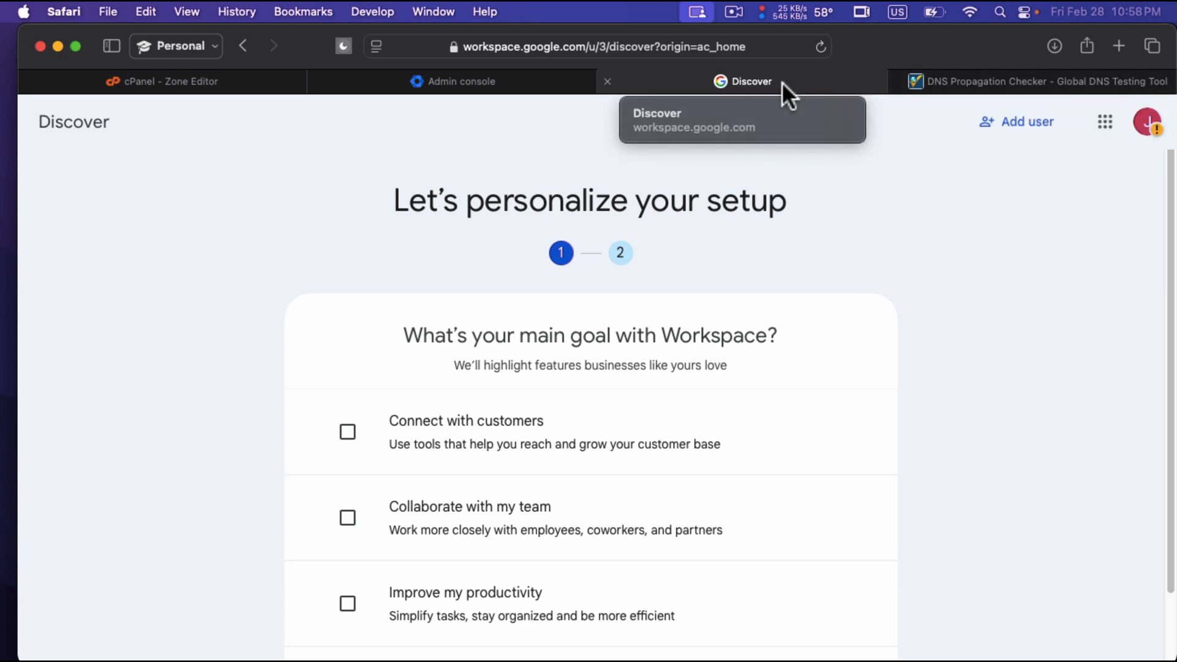
scroll(649, 362, down, 3)
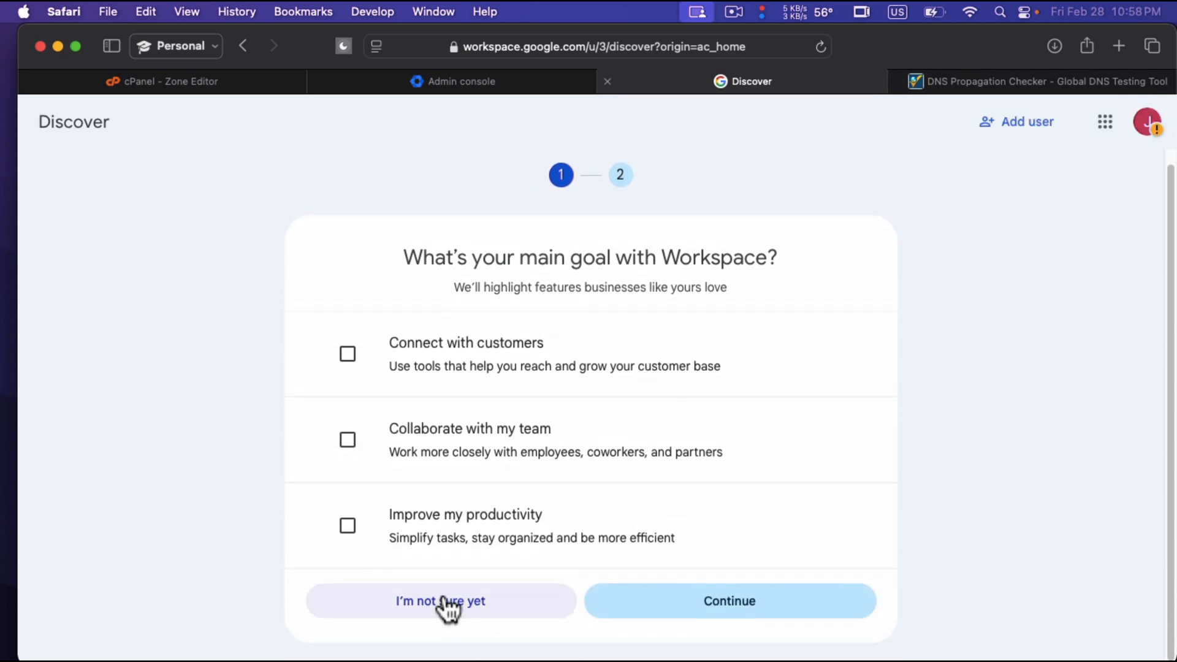
click(751, 604)
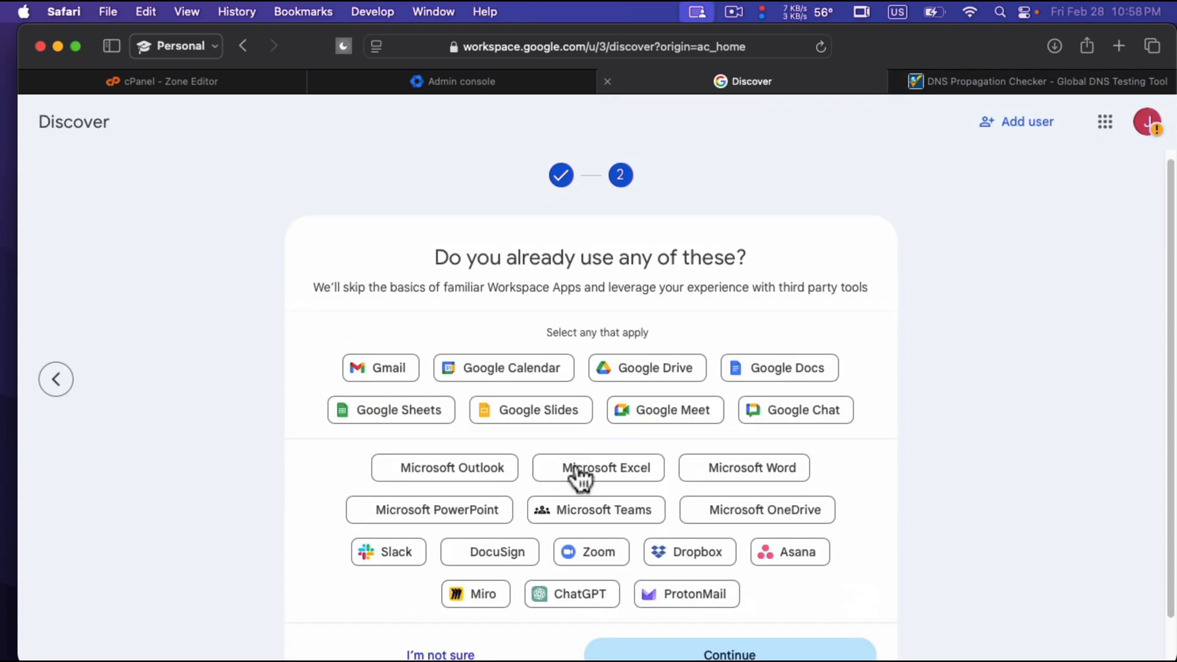
Open Gmail from the Google apps and close the Discover page.
click(1105, 126)
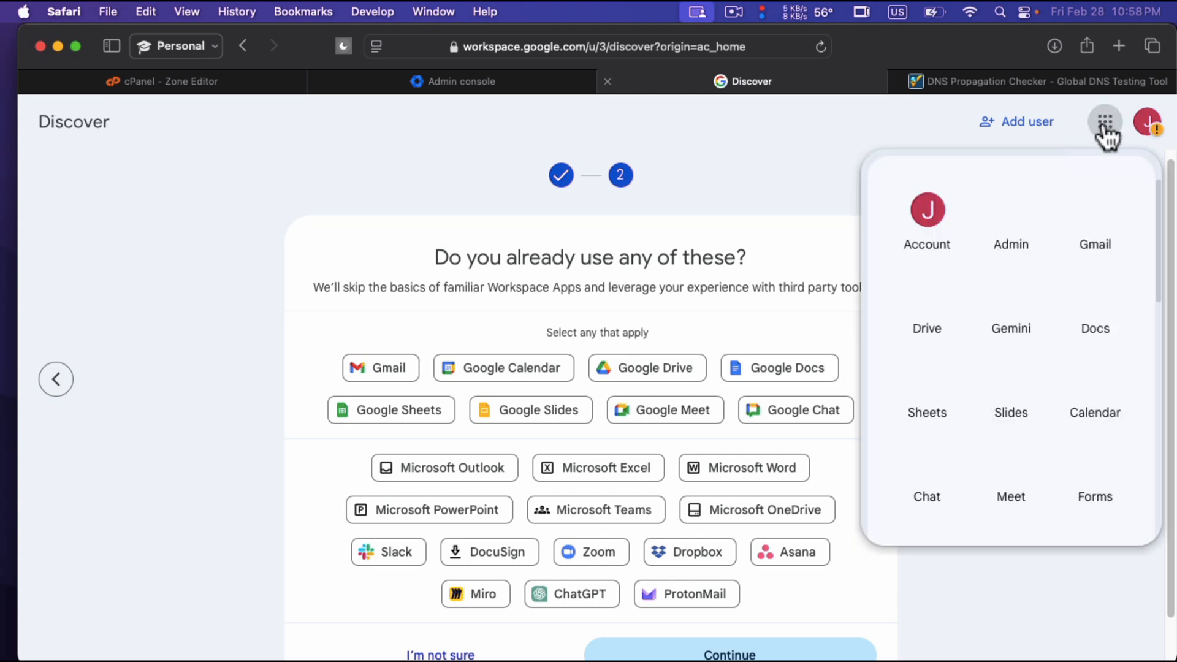
click(1090, 239)
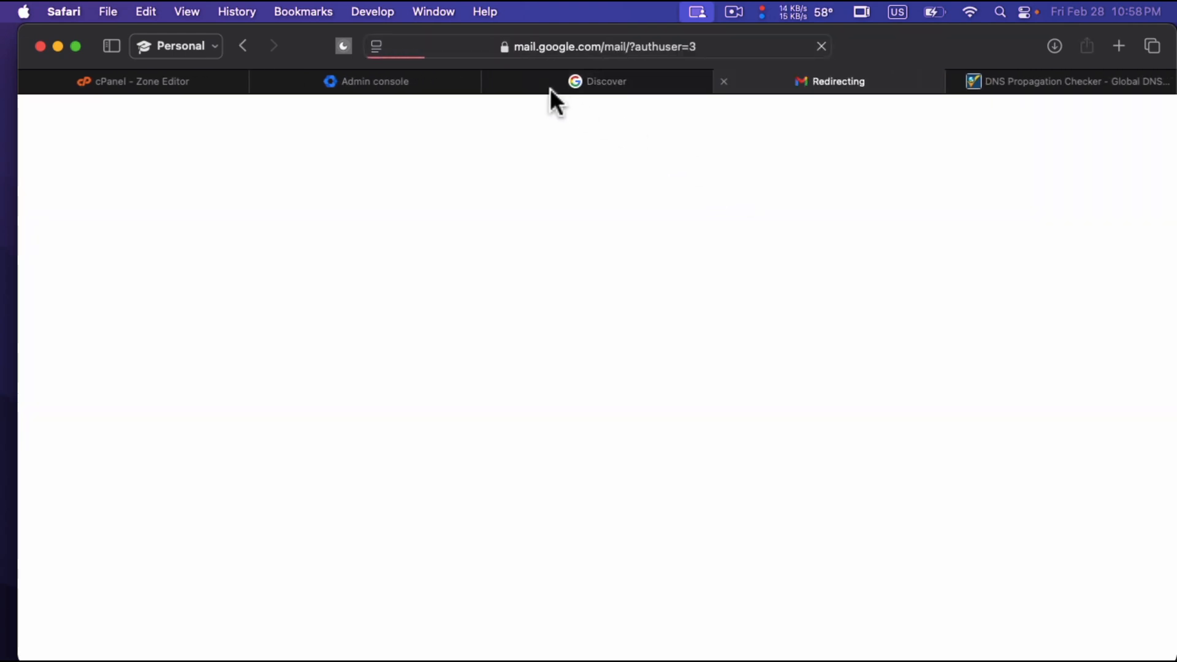
click(540, 83)
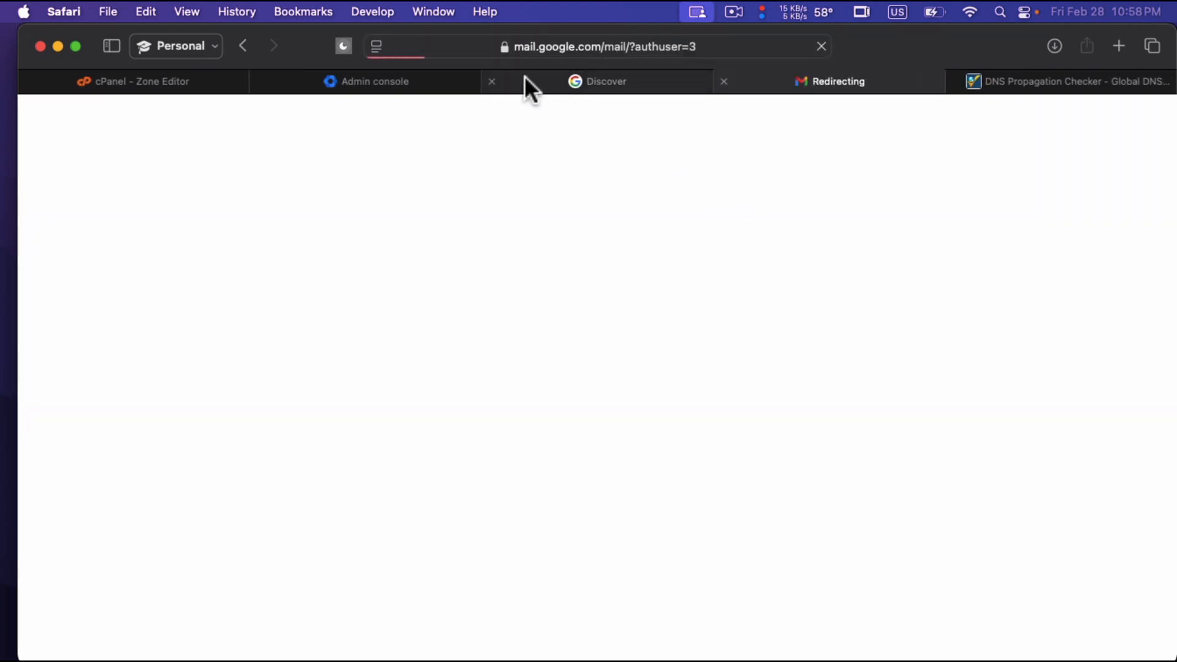
click(495, 81)
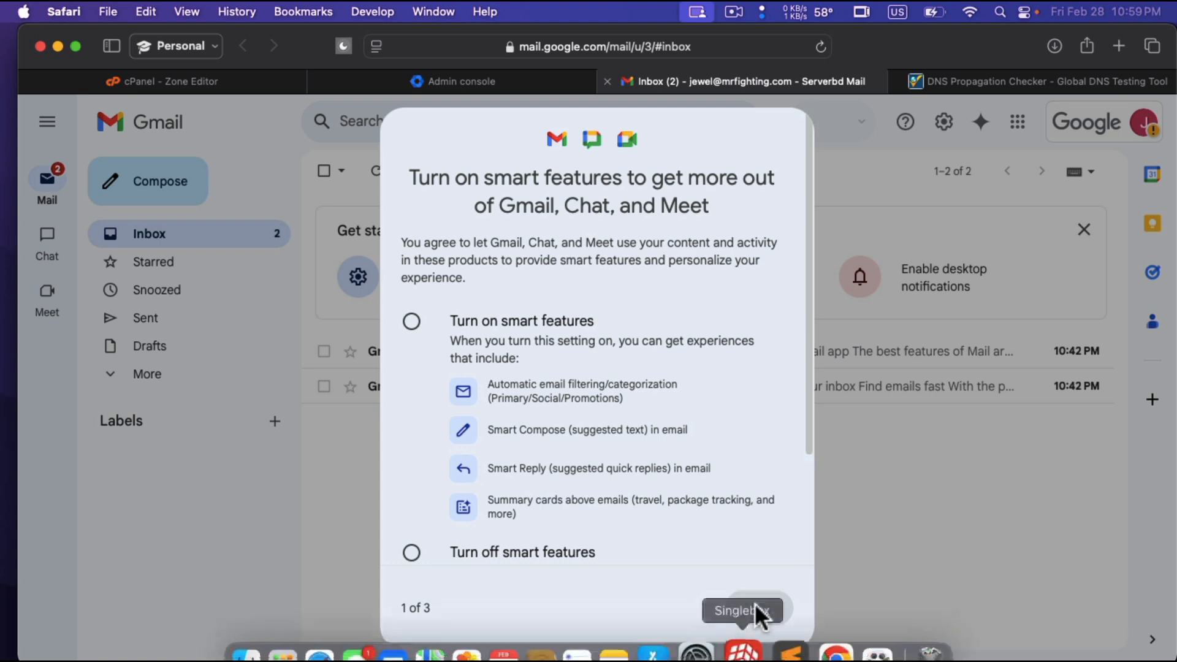
Turn off smart features for Gmail, Chat, and Meet and continue to the second page of the smart features setup.
scroll(689, 478, down, 5)
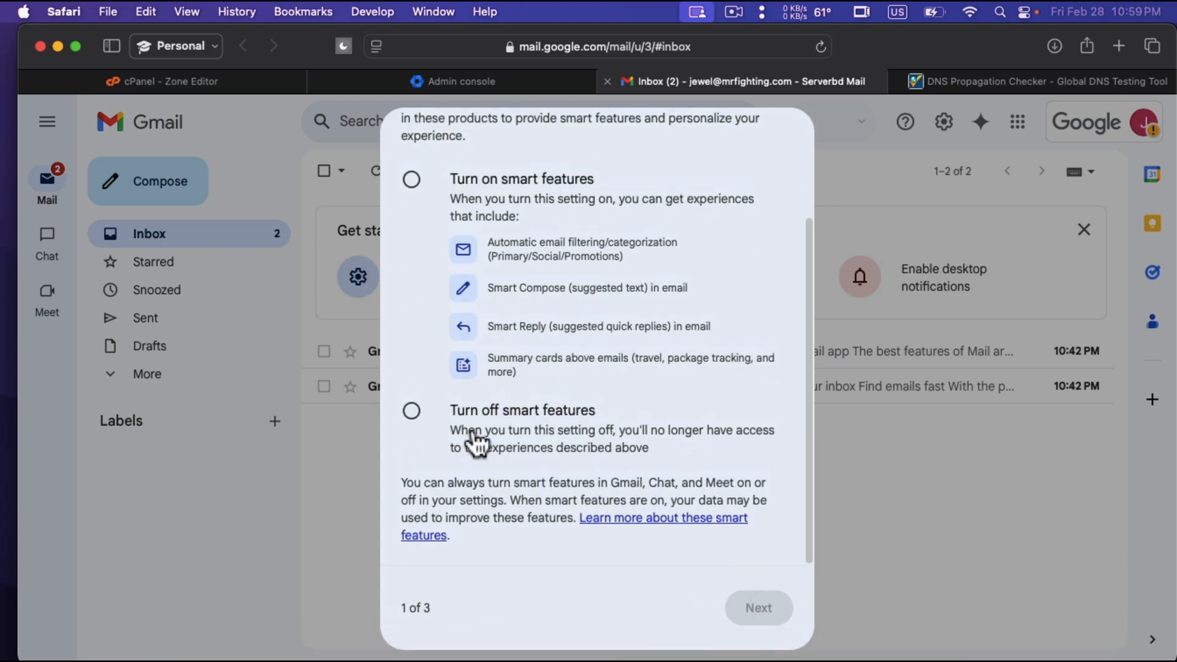
scroll(476, 438, up, 5)
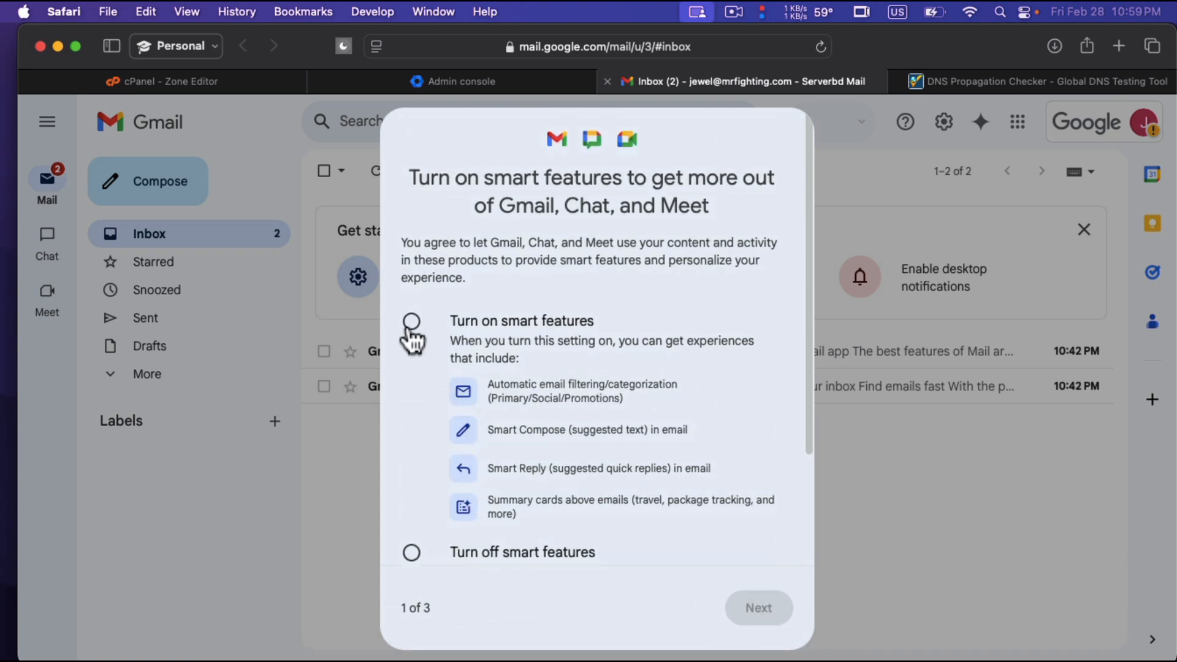
scroll(414, 393, down, 1)
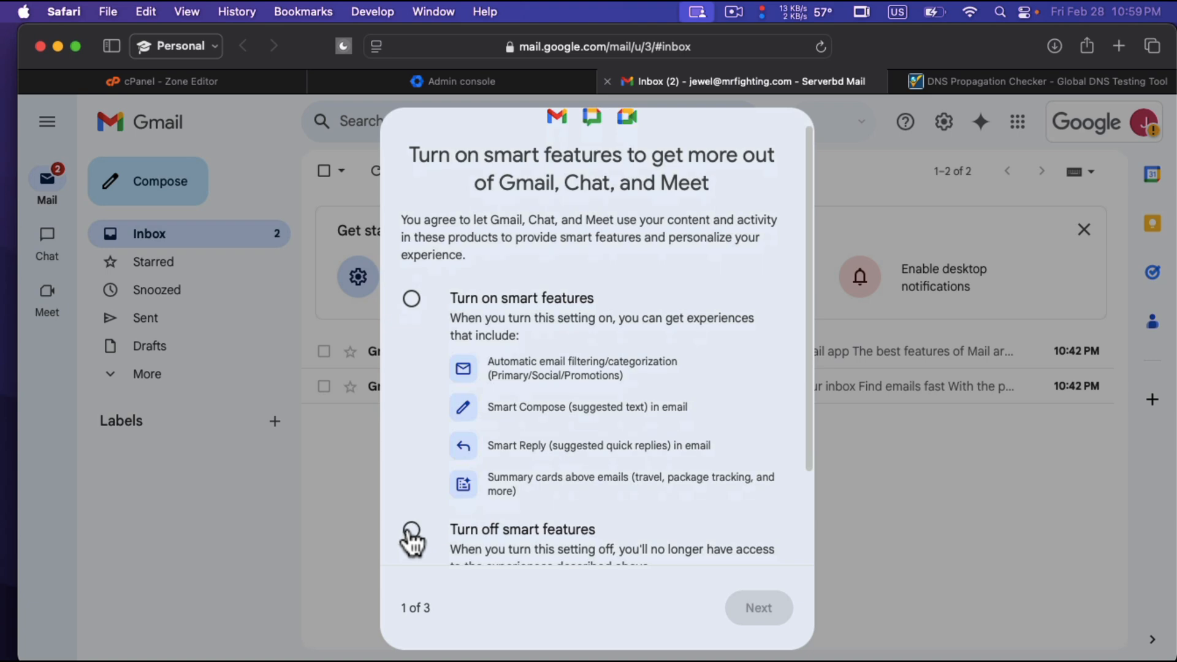
click(411, 529)
click(771, 613)
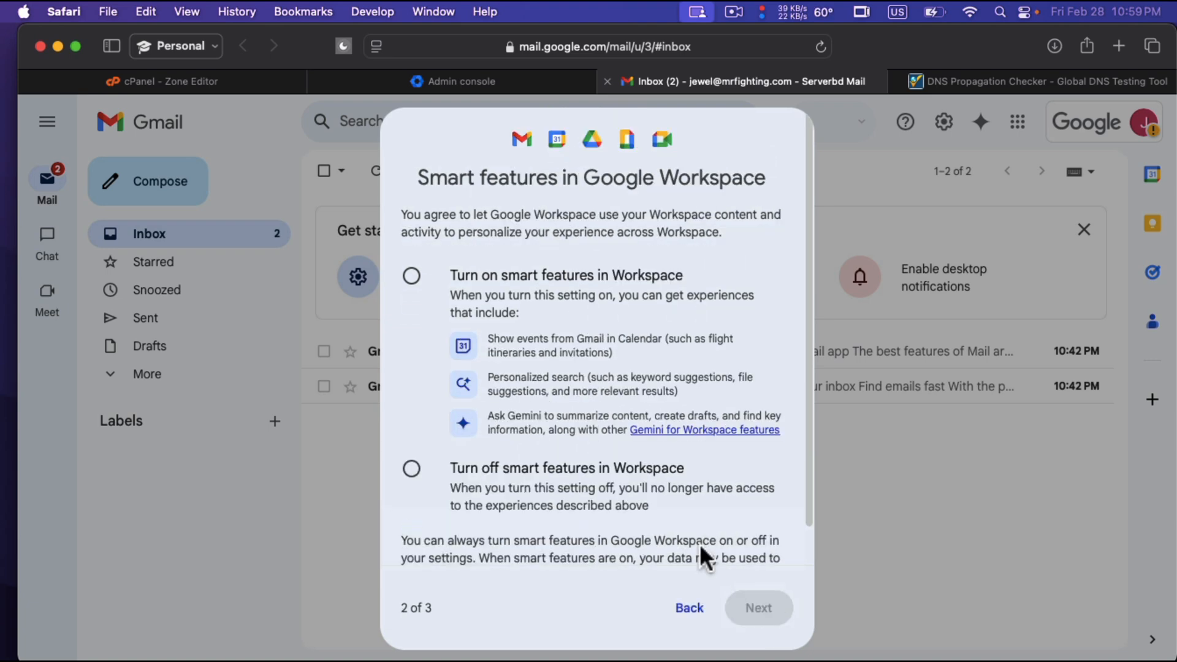
Turn off smart features in Google Workspace and continue to the third page of the setup.
scroll(673, 530, down, 2)
scroll(673, 531, up, 1)
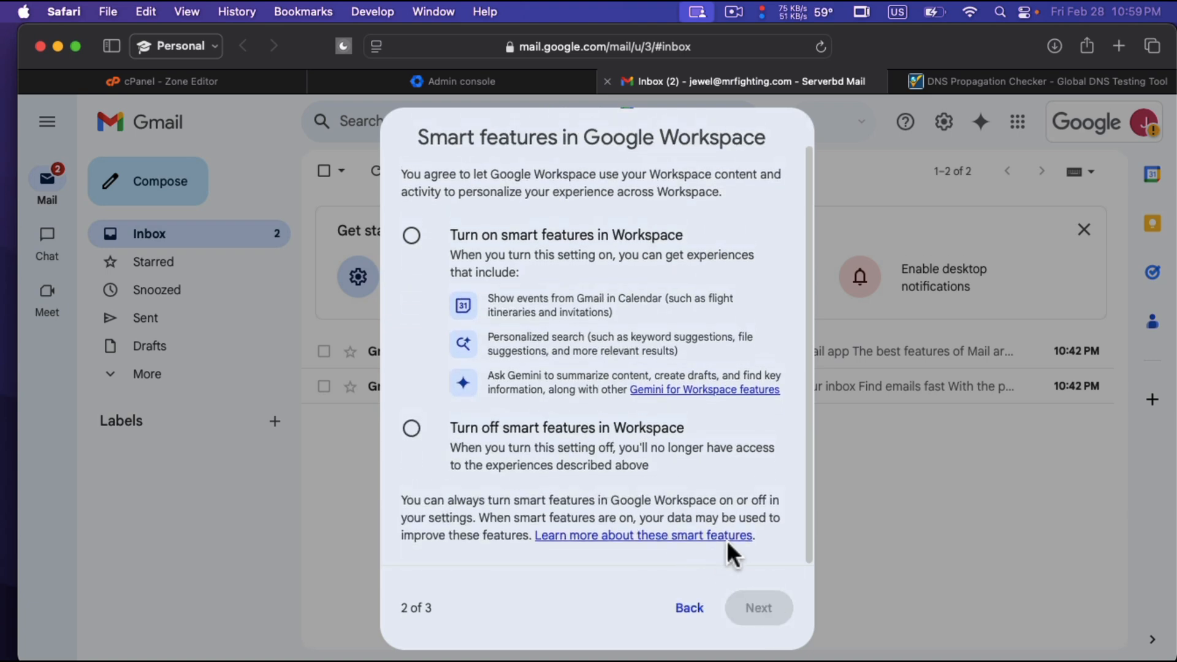
click(409, 430)
click(762, 613)
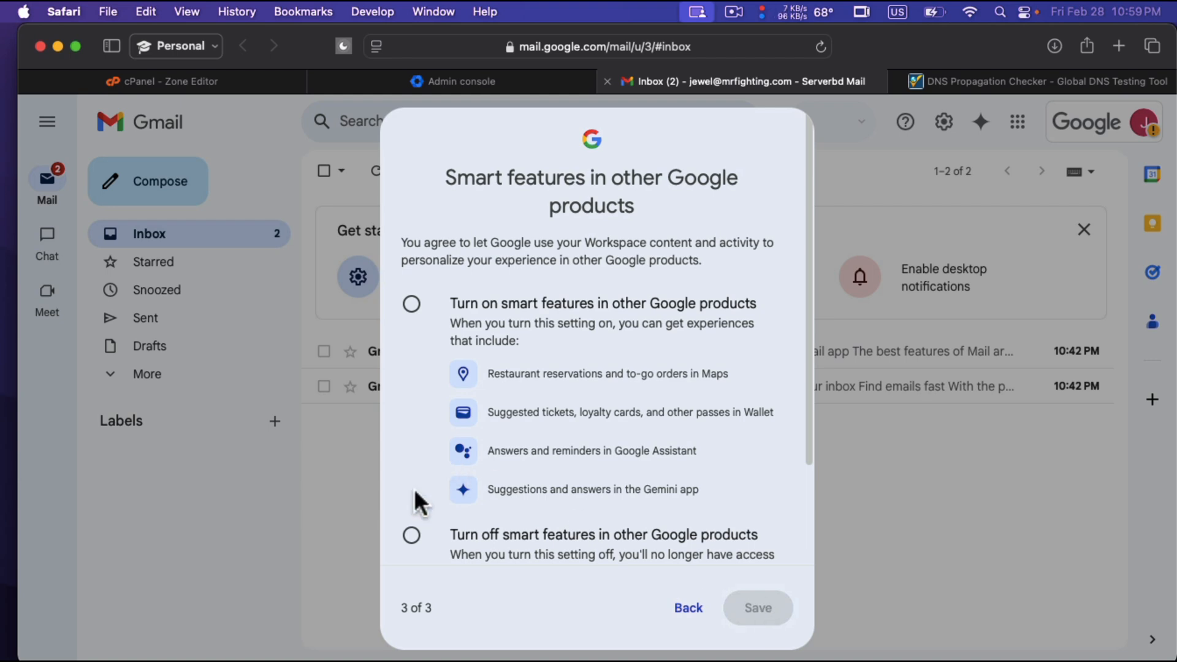
Turn off smart features in other Google products and save the choices.
click(412, 537)
scroll(674, 552, down, 2)
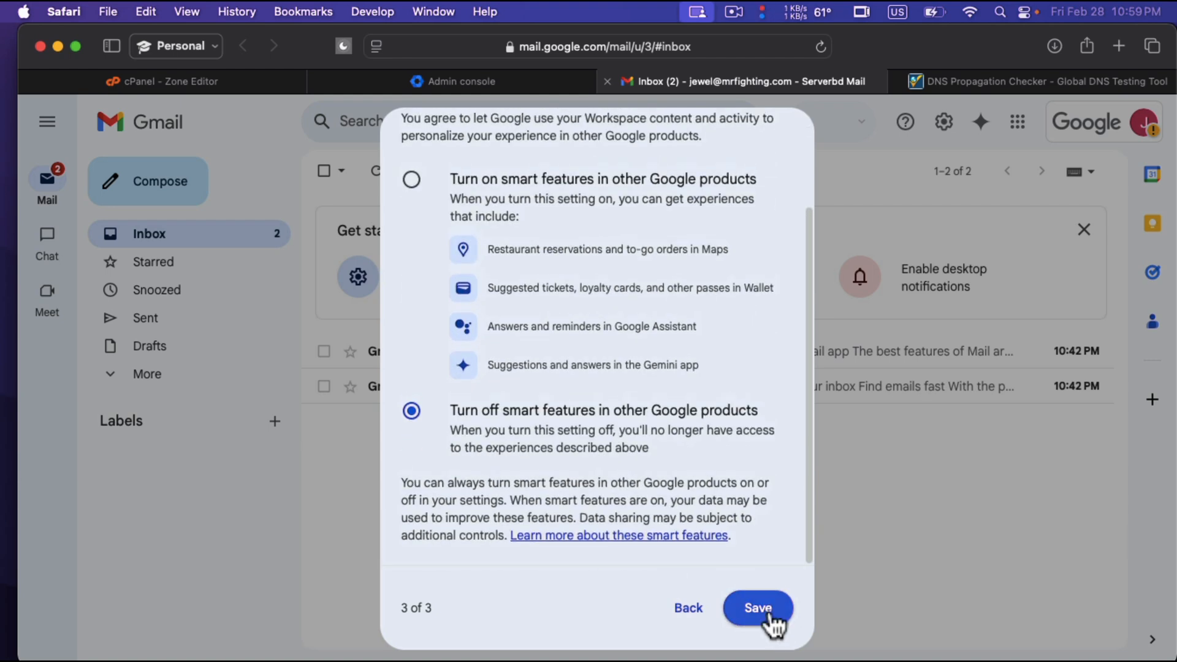
click(766, 614)
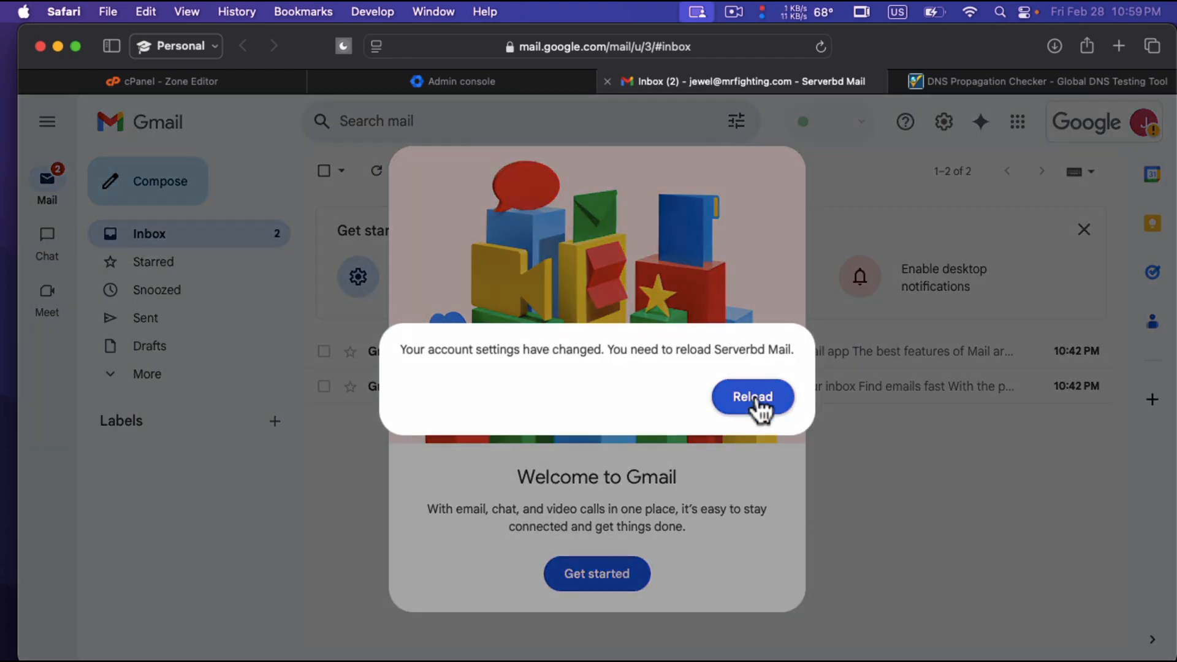
Reload the mailbox with the changed account settings and dismiss the "Start a chat" introduction.
click(757, 402)
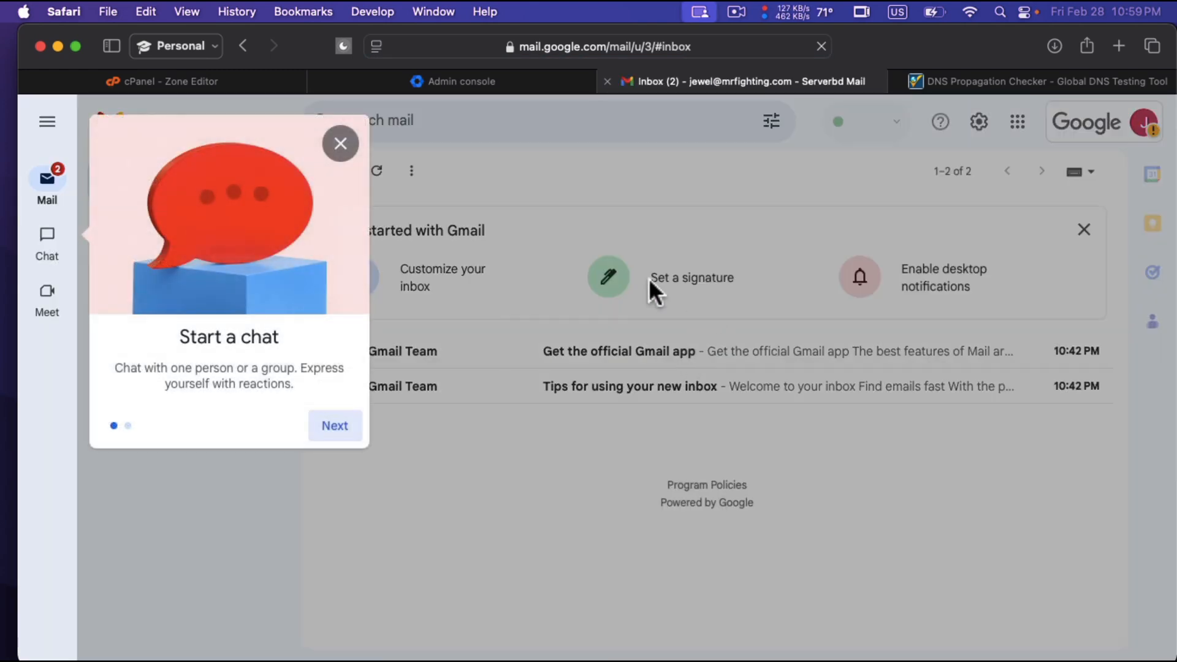
click(340, 144)
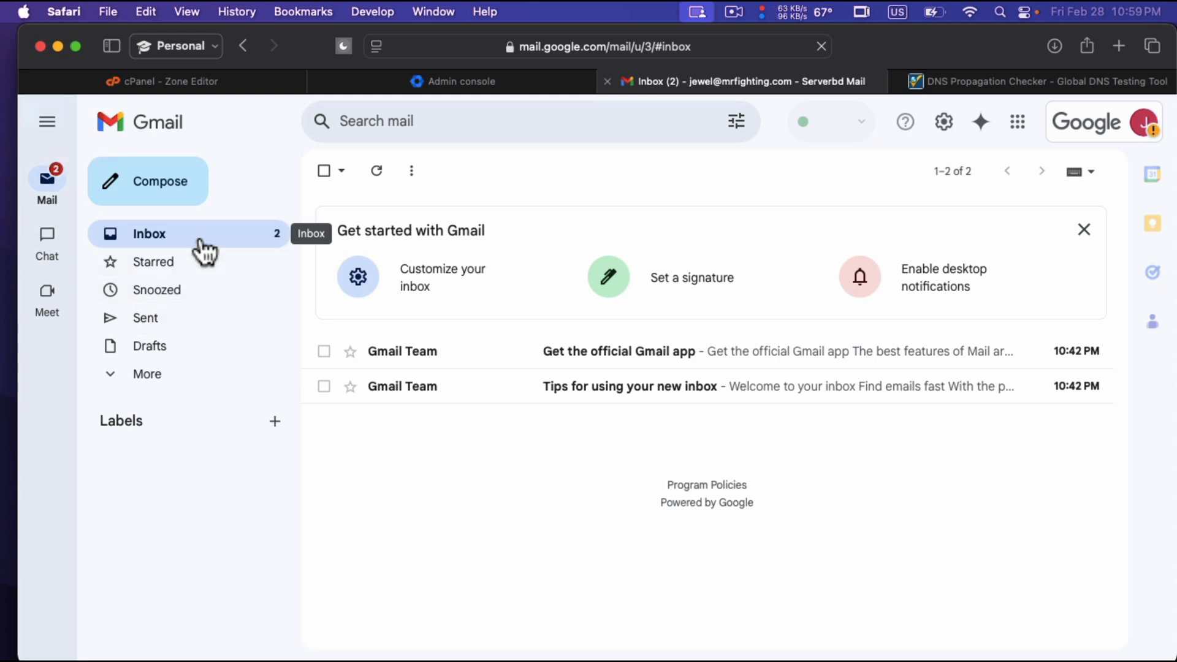
Open the Google account details, highlight the signed-in email address, and close the details.
click(1109, 124)
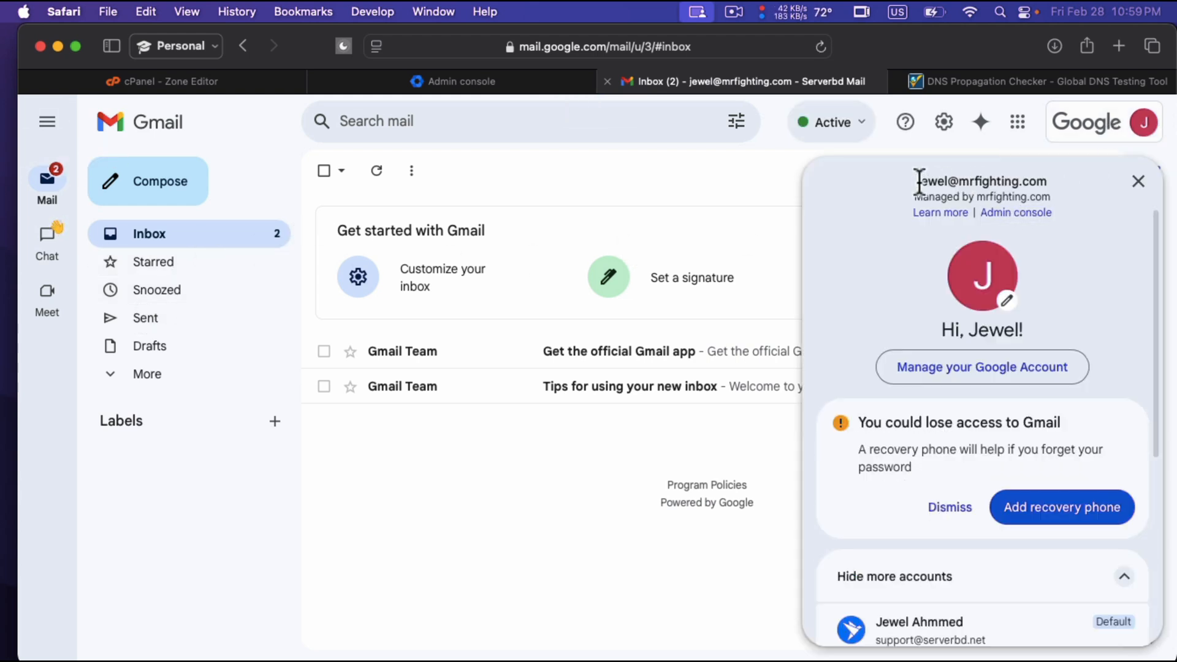
drag(918, 182, 1056, 179)
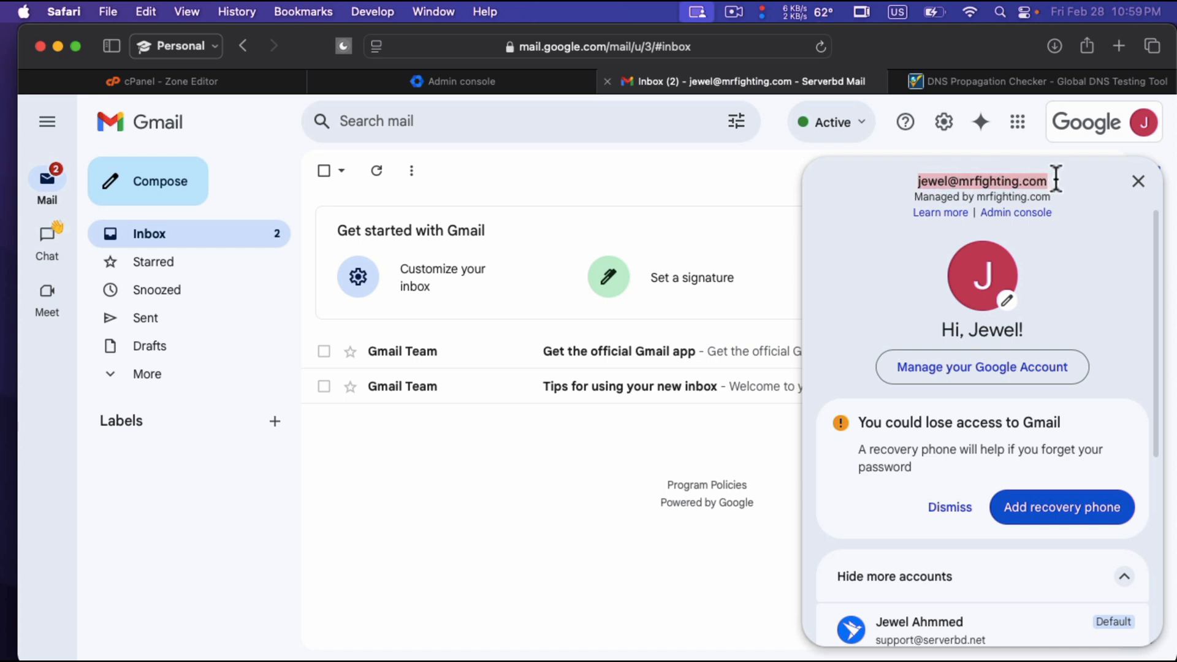
click(668, 186)
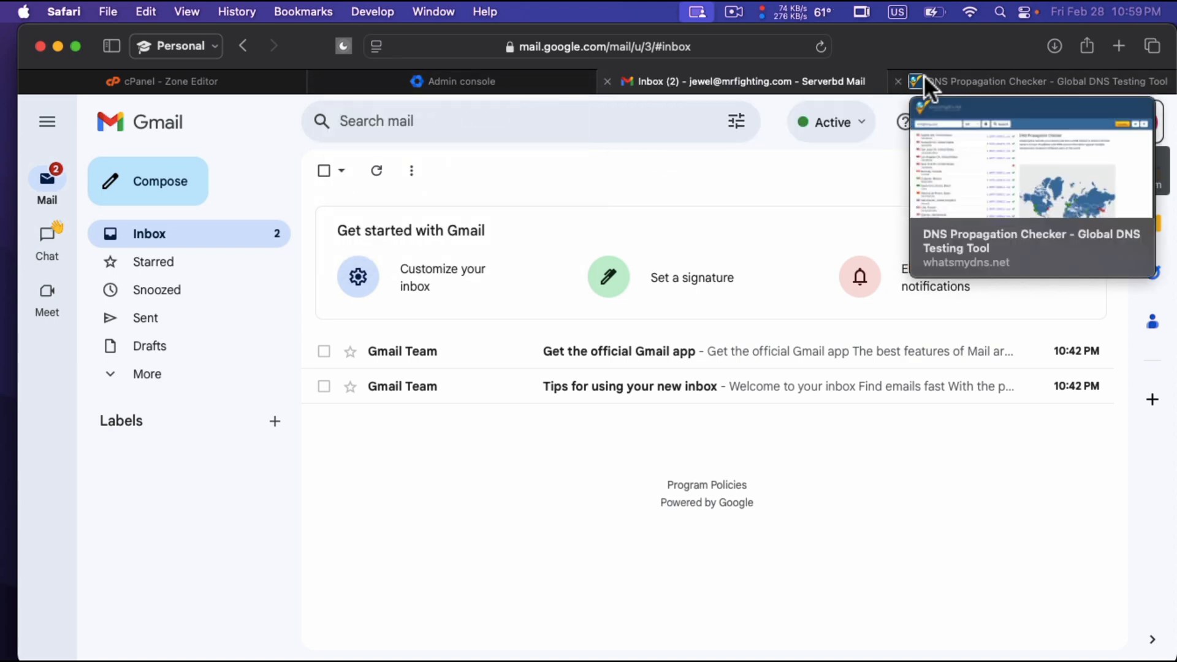
Search the web for "Google SPF record" in a new browser tab.
click(924, 76)
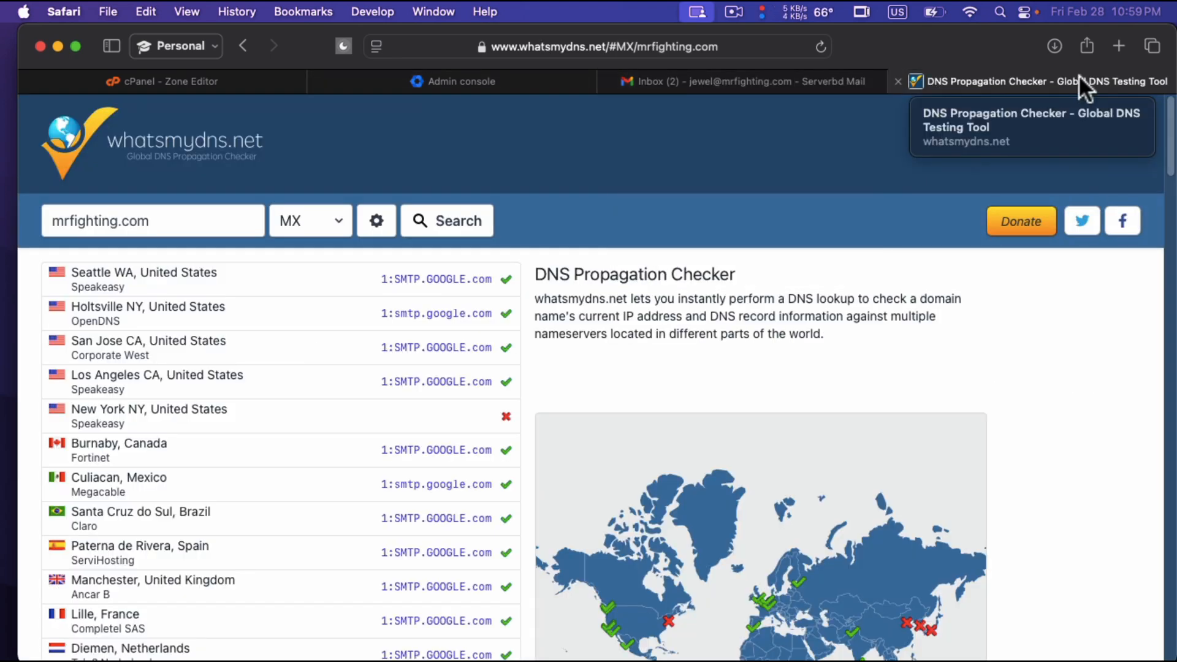
click(1116, 50)
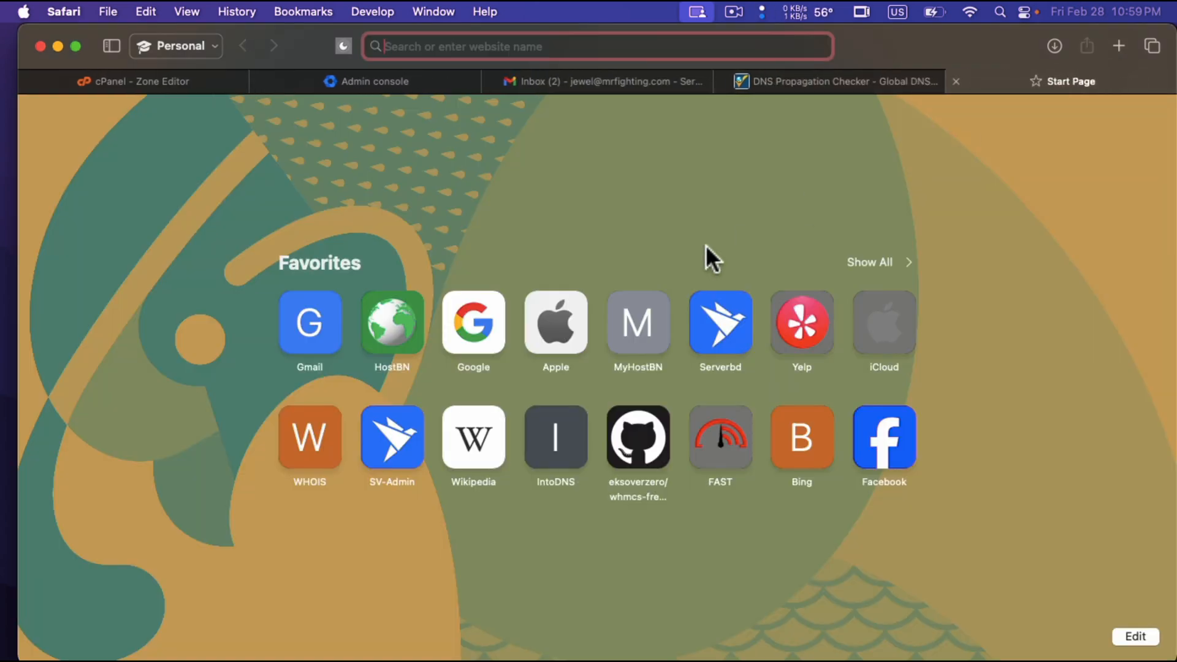
text(google )
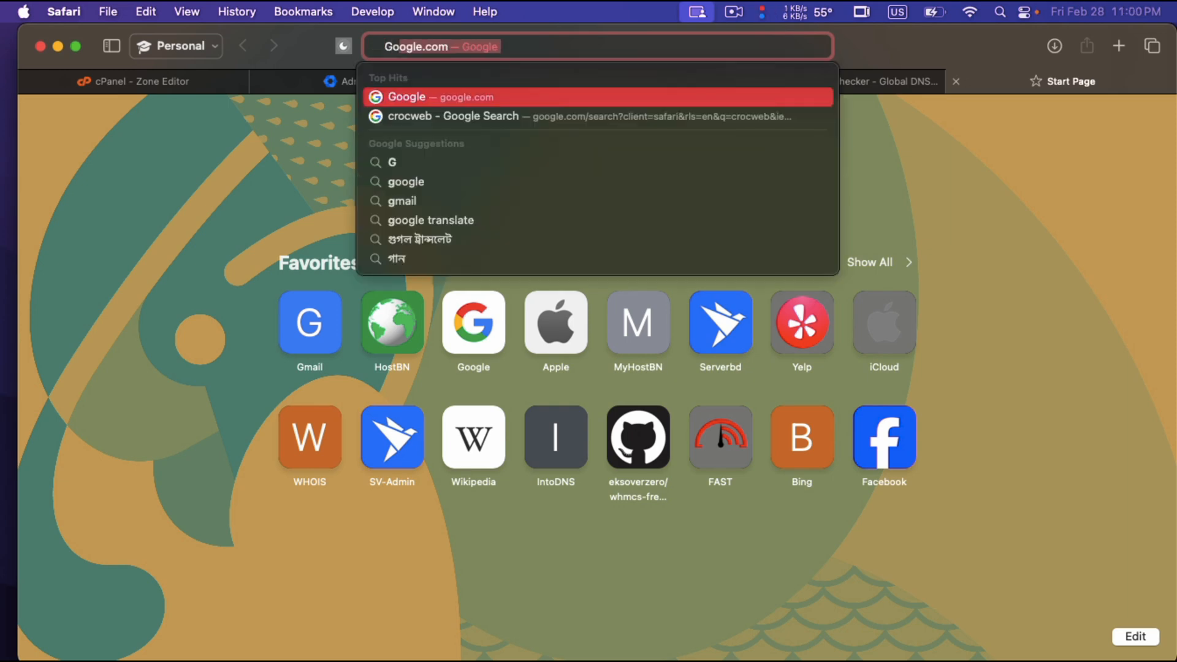
text(S)
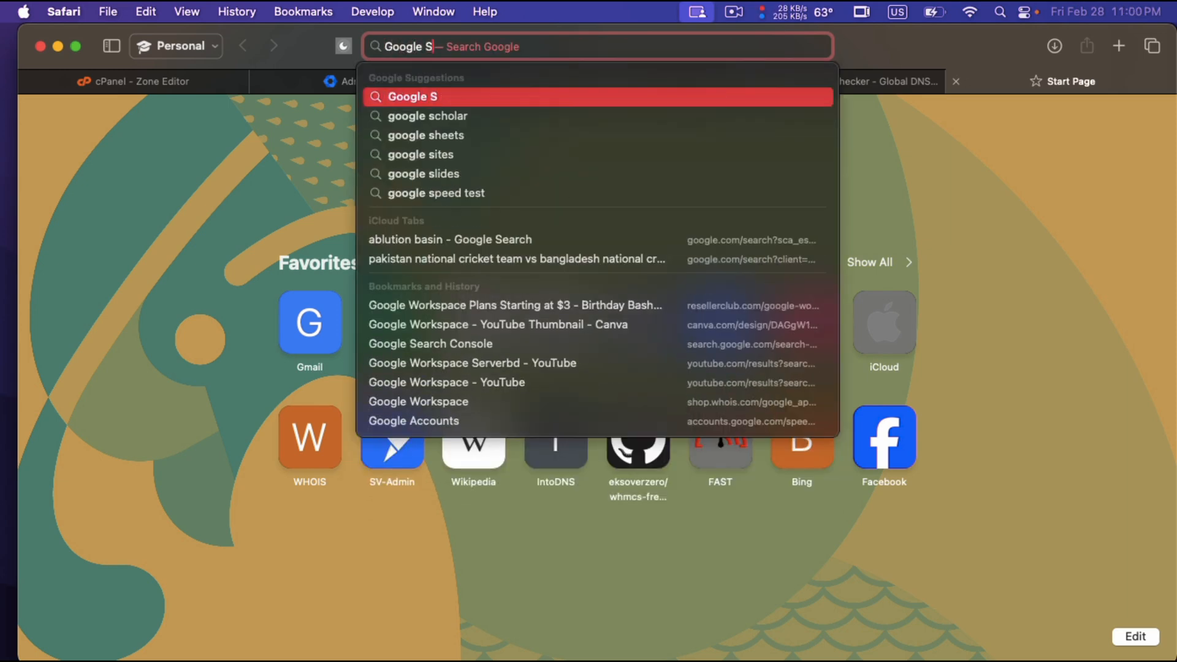
text(PF record)
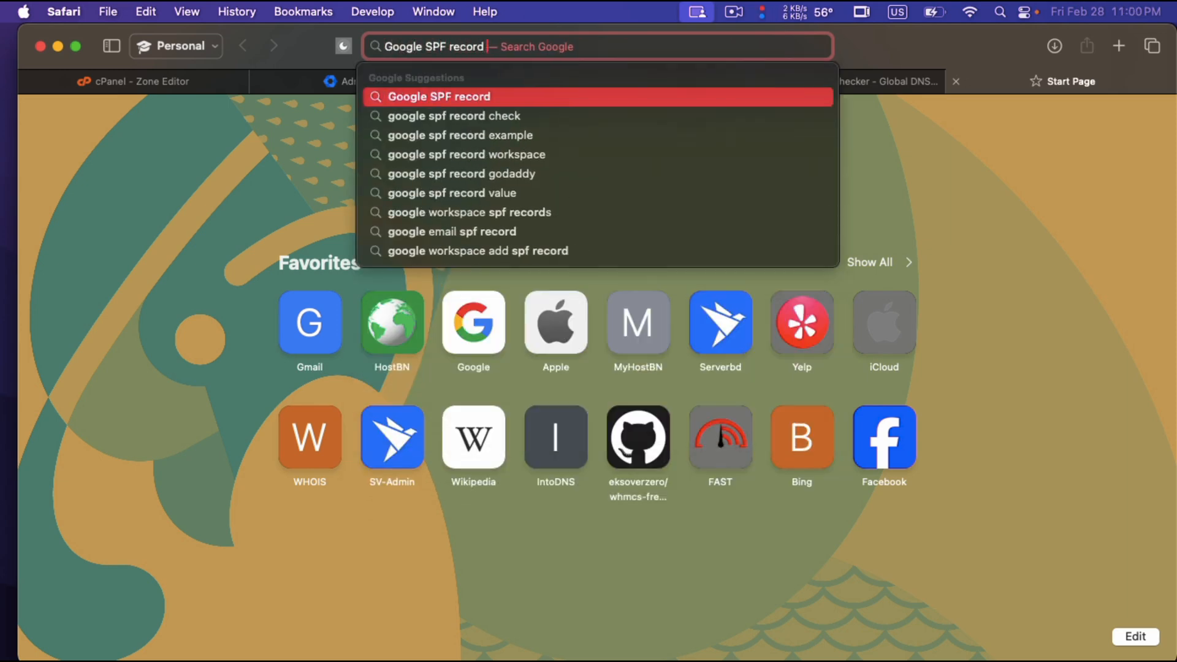
key(Return)
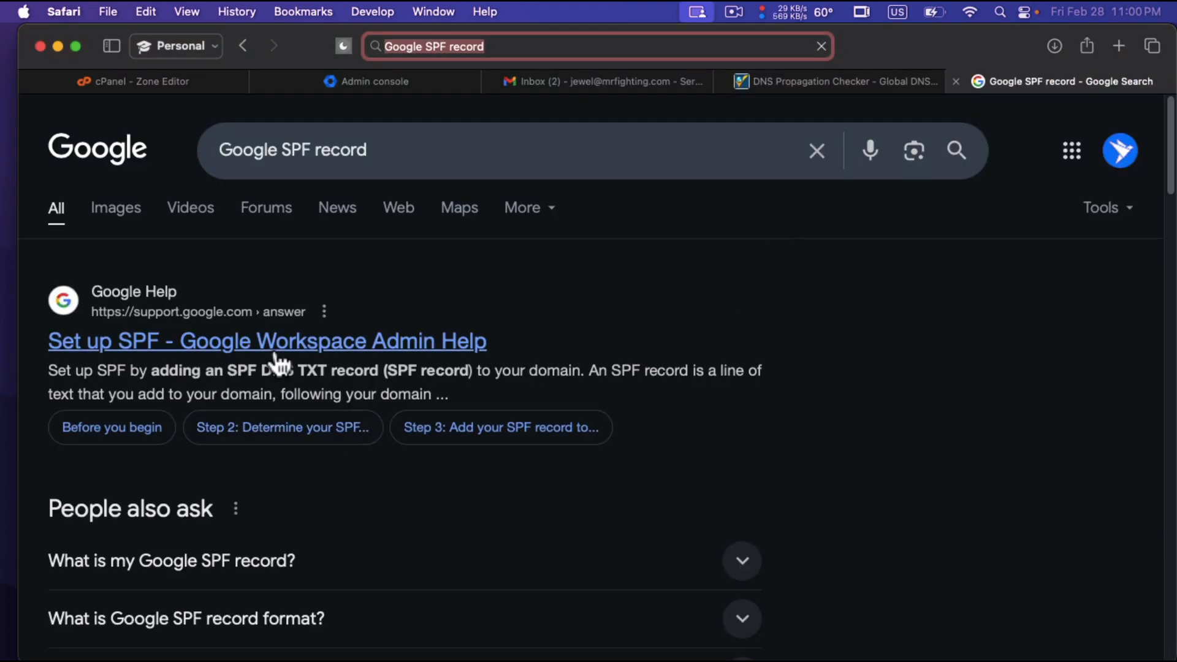
Open the "Set up SPF" Admin Help article and copy the Google Workspace (only) record v=spf1 include:_spf.google.com ~all.
click(312, 344)
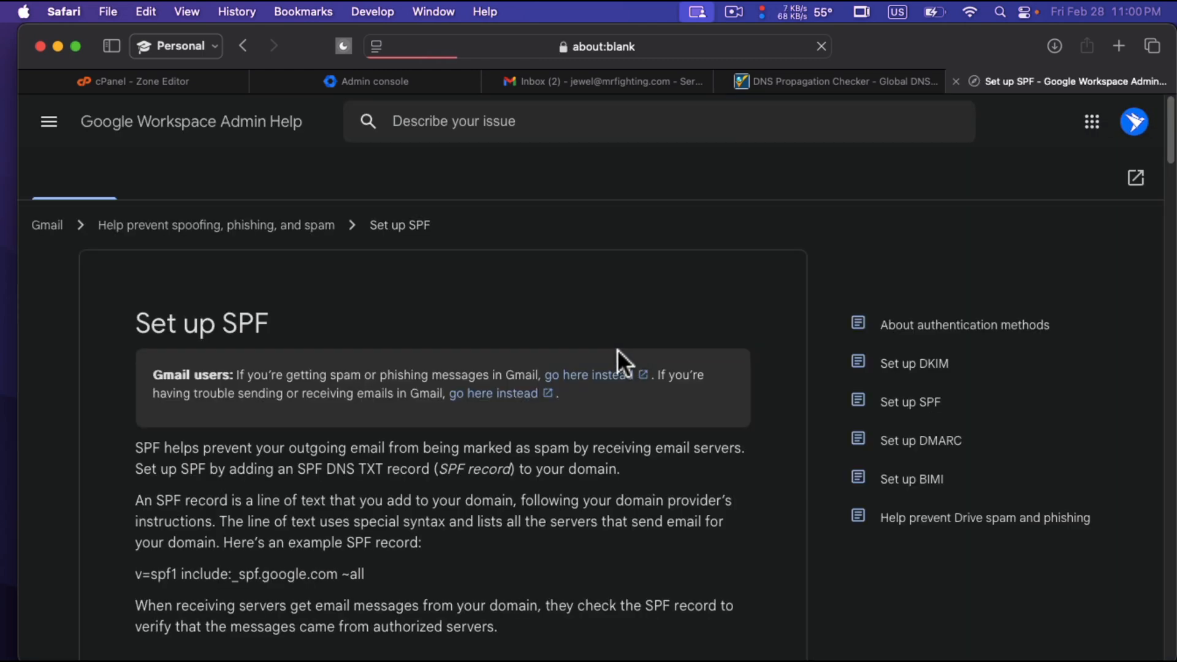
scroll(490, 442, down, 3)
scroll(479, 448, down, 15)
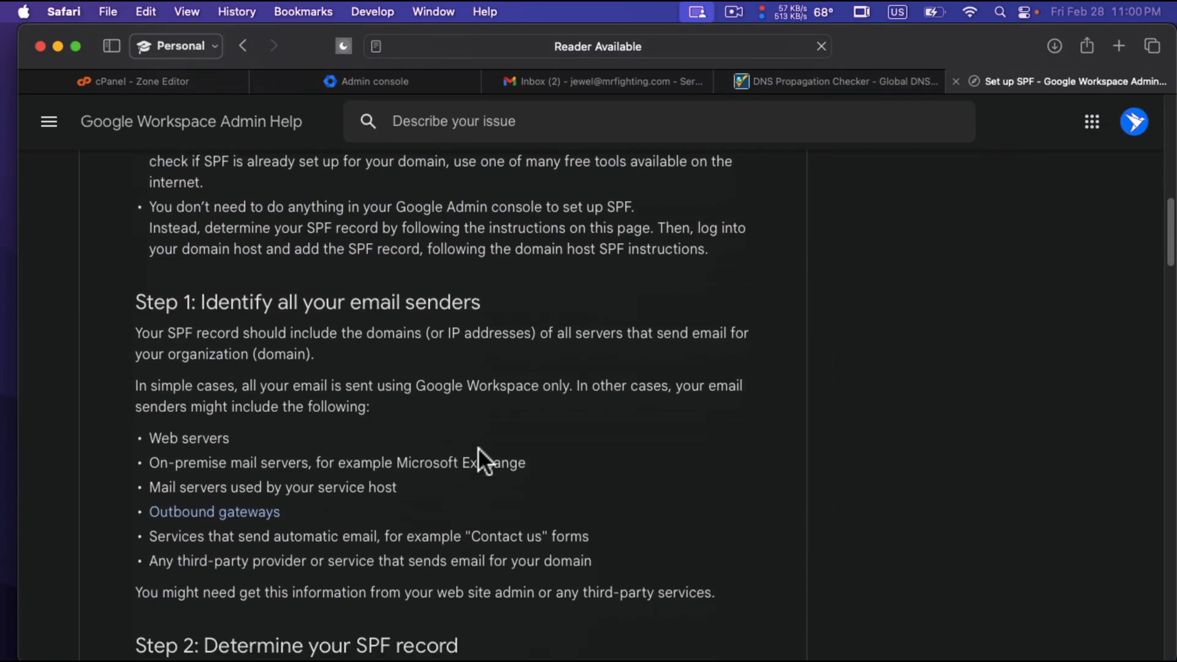
scroll(479, 450, down, 5)
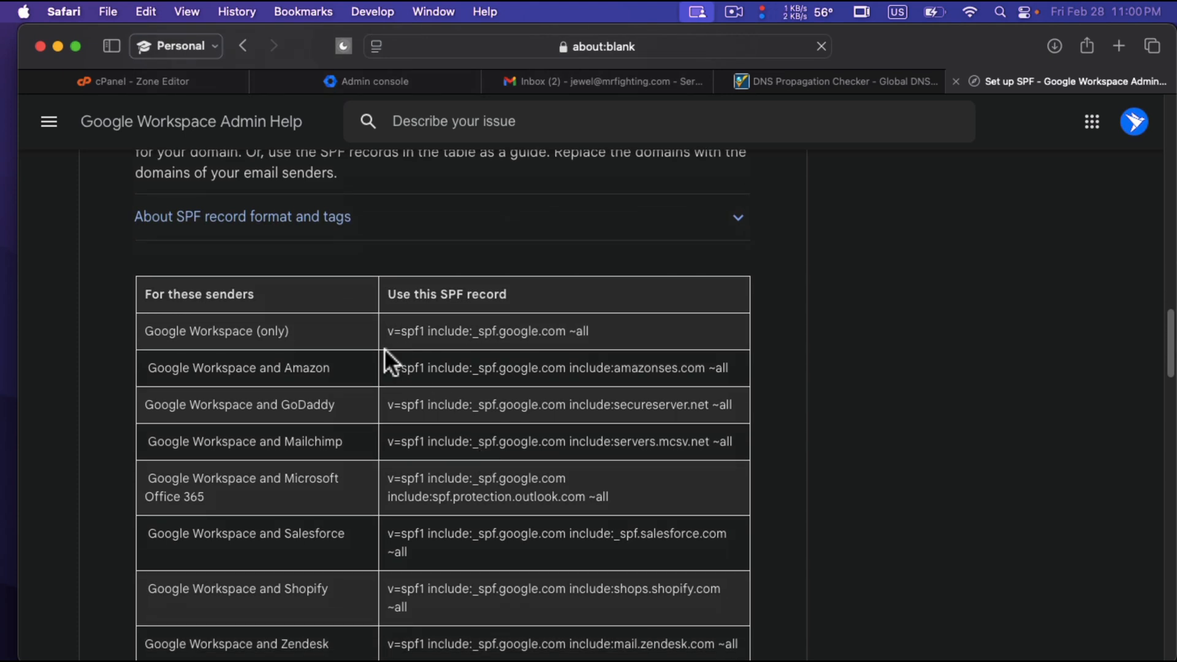
scroll(384, 348, up, 5)
scroll(384, 348, left, 2)
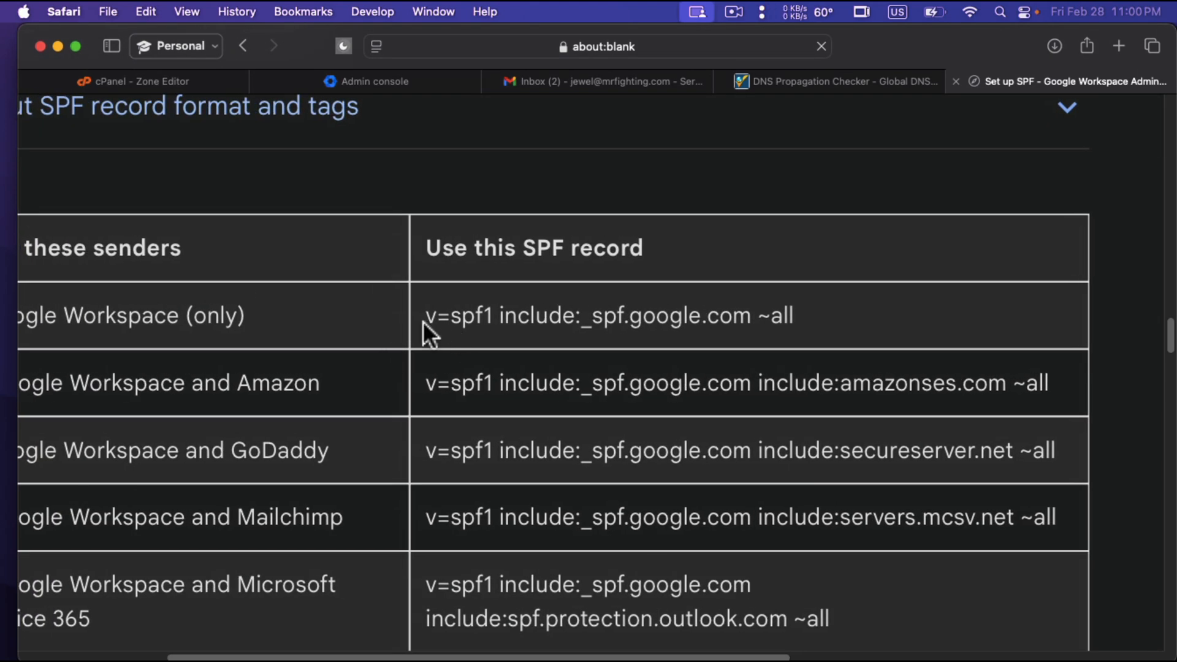
drag(424, 317, 809, 309)
key(super+c)
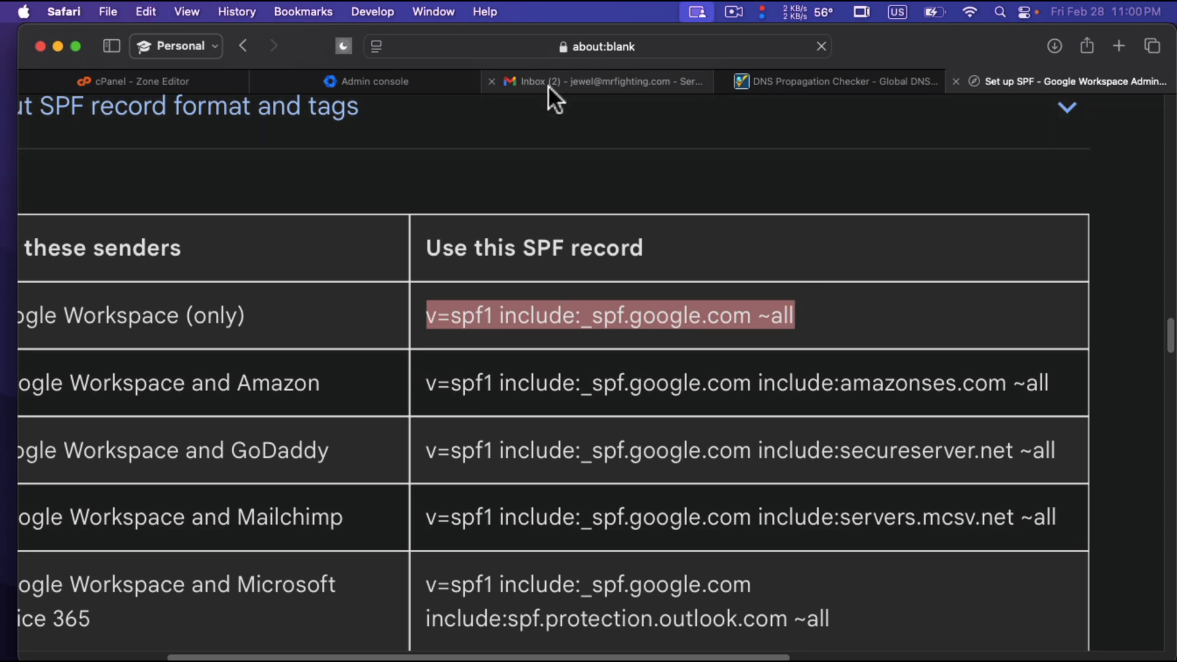
Switch to the cPanel Zone Editor and filter the mrfighting.com zone records by TXT.
click(422, 83)
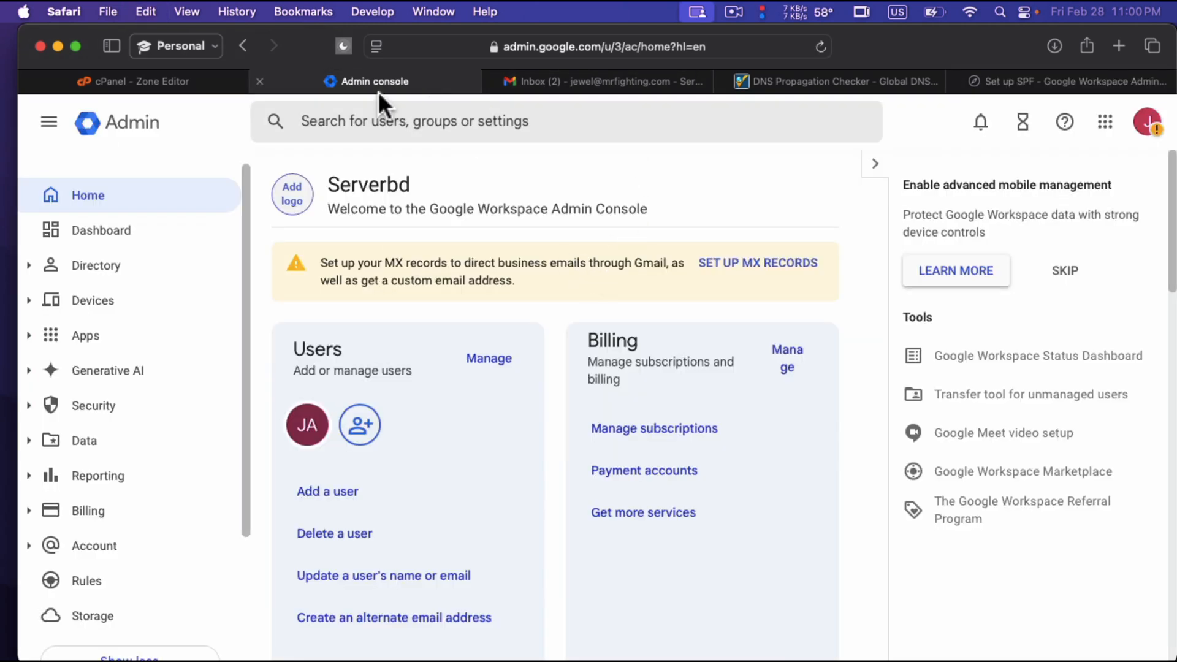
click(190, 83)
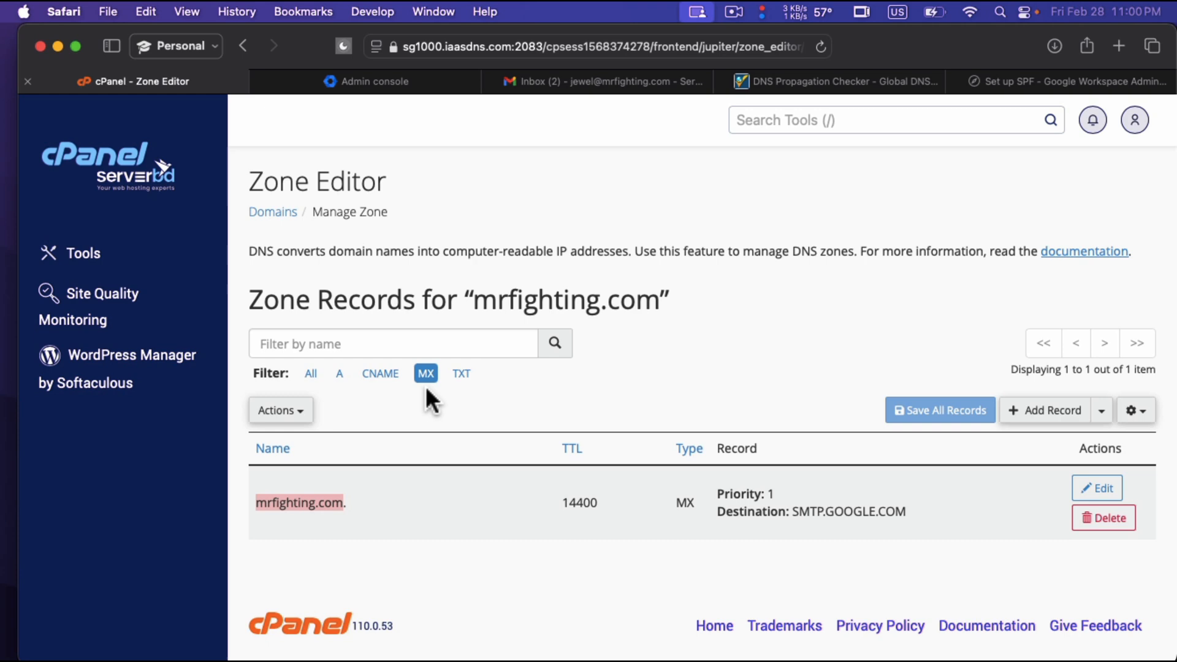
click(458, 375)
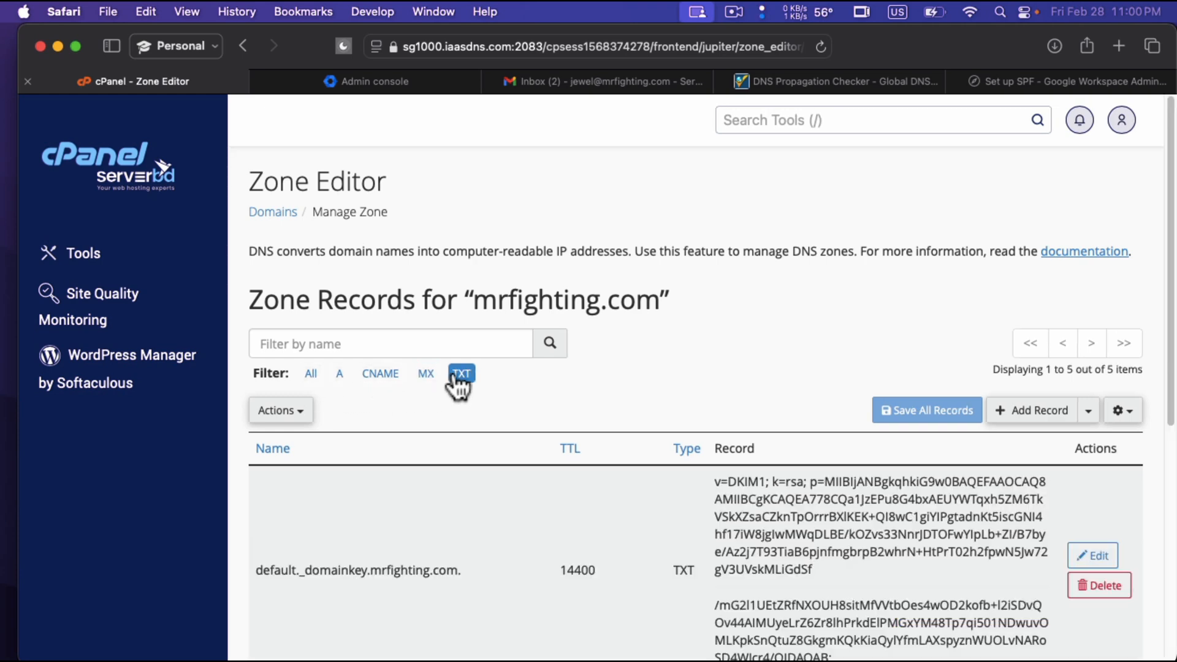
Add a zone record of type TXT with the value v=spf1 include:_spf.google.com ~all.
click(1055, 415)
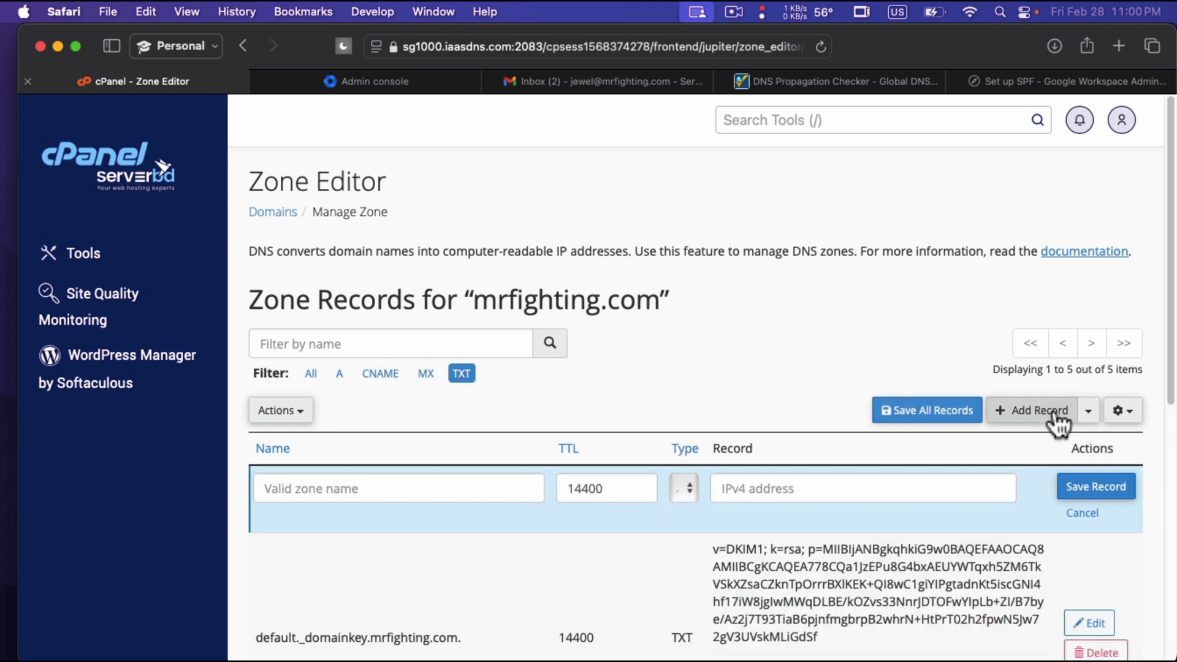
click(686, 489)
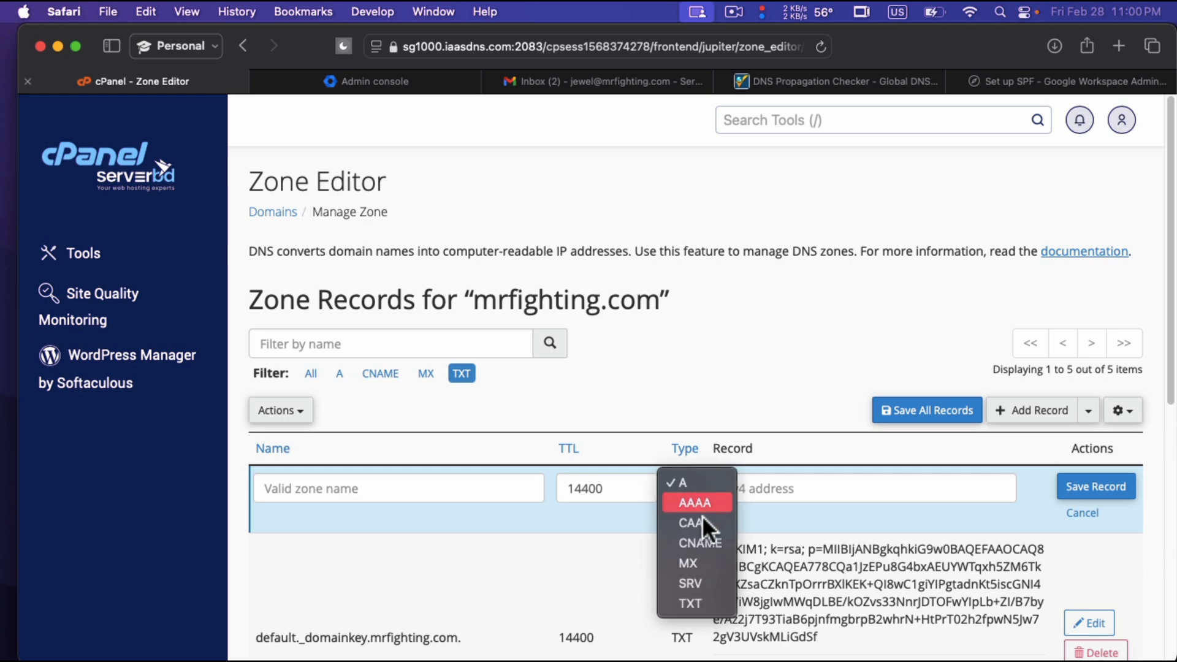
click(703, 595)
click(776, 496)
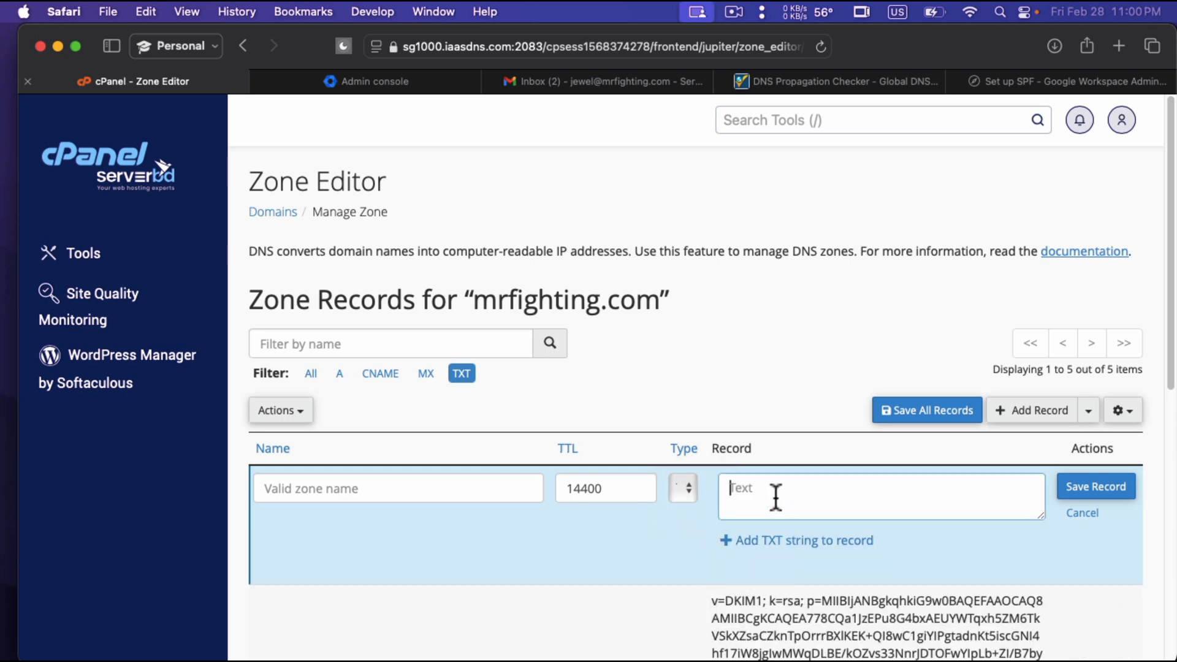
key(super+v)
Copy the name mrfighting.com. from the existing SPF record into the new TXT record, save it, and review the record list.
scroll(471, 575, down, 5)
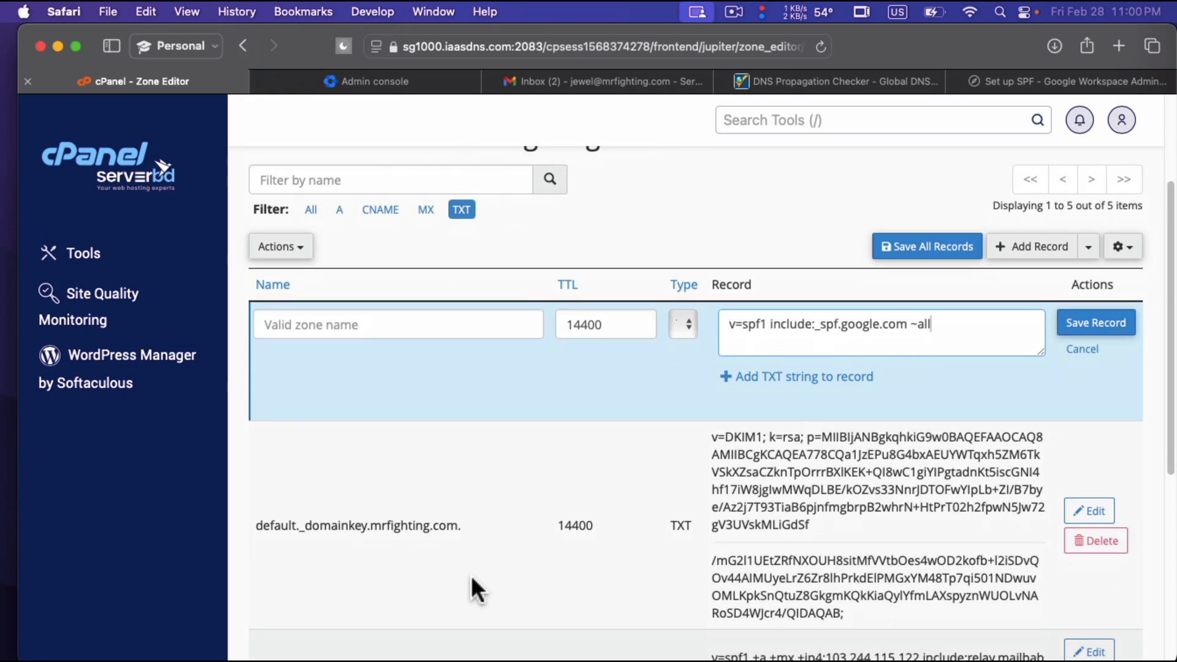
scroll(474, 561, down, 4)
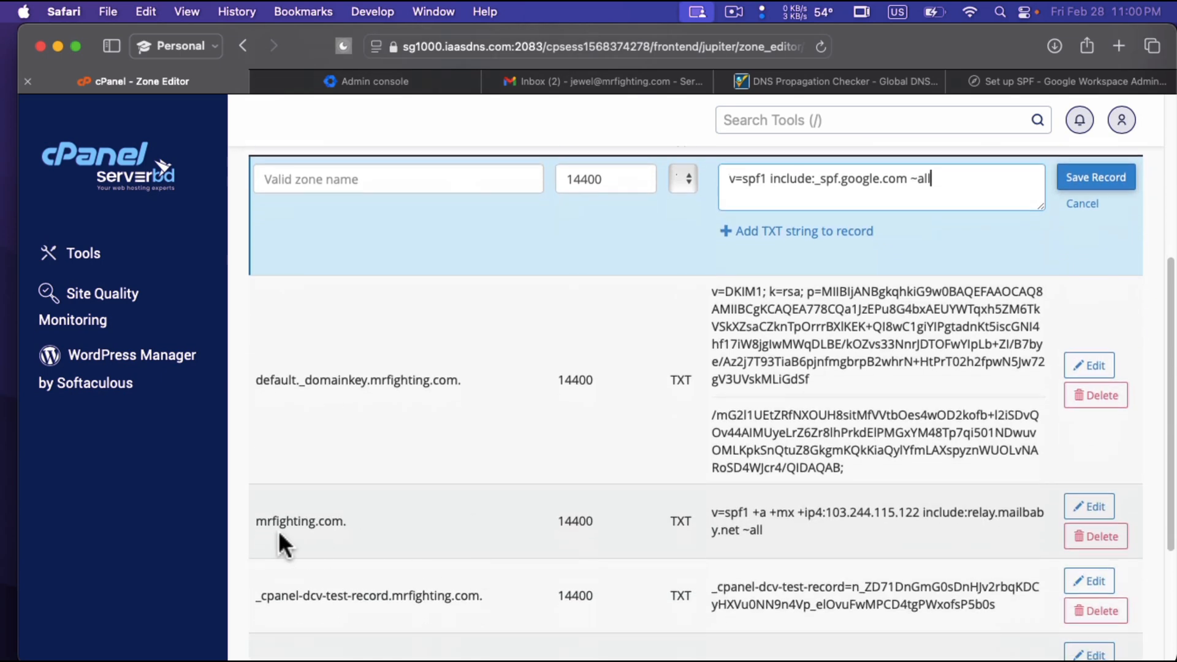
drag(256, 521, 376, 523)
scroll(376, 523, up, 7)
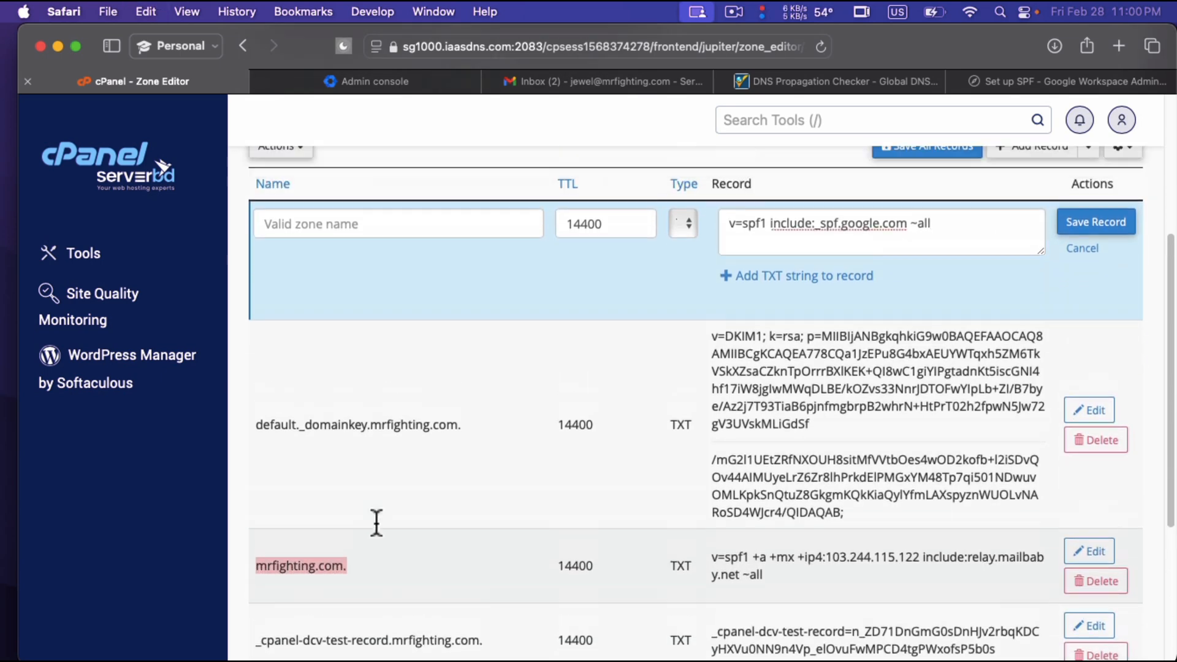
click(417, 423)
key(super+v)
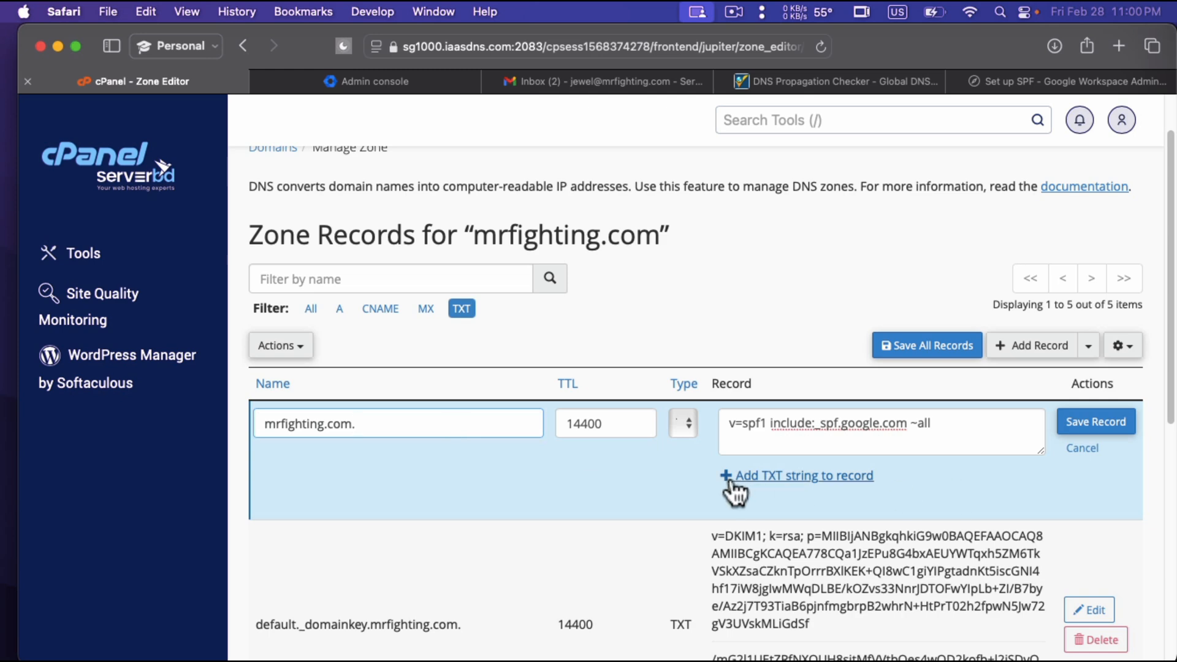
click(686, 421)
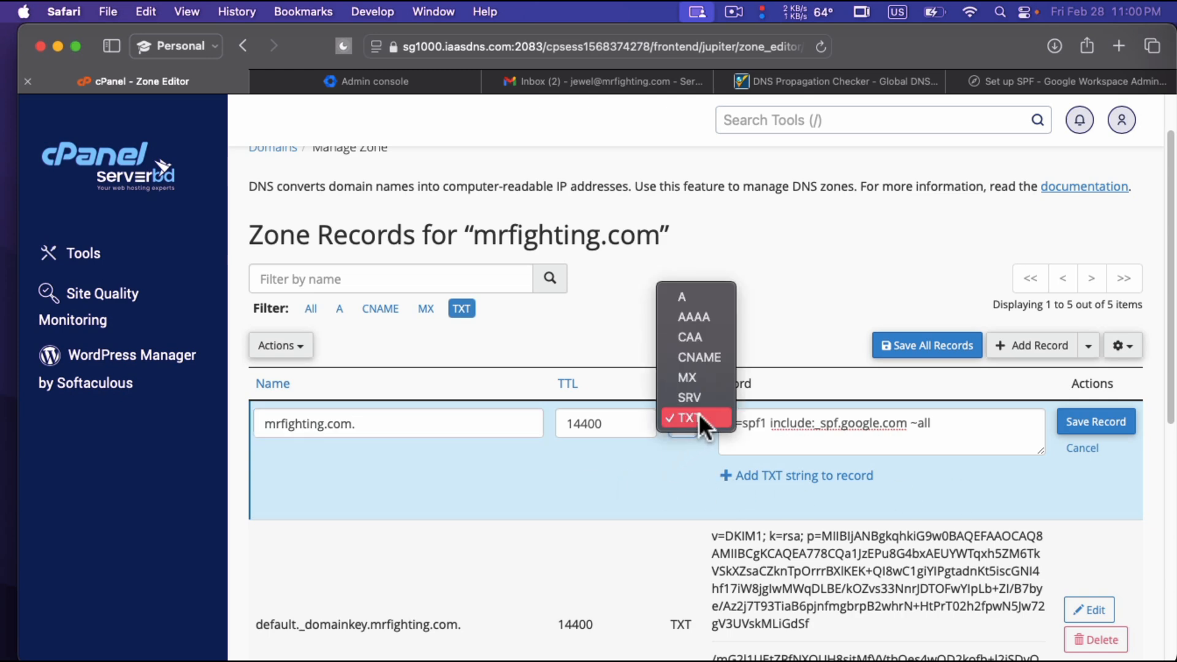
click(698, 418)
click(1098, 422)
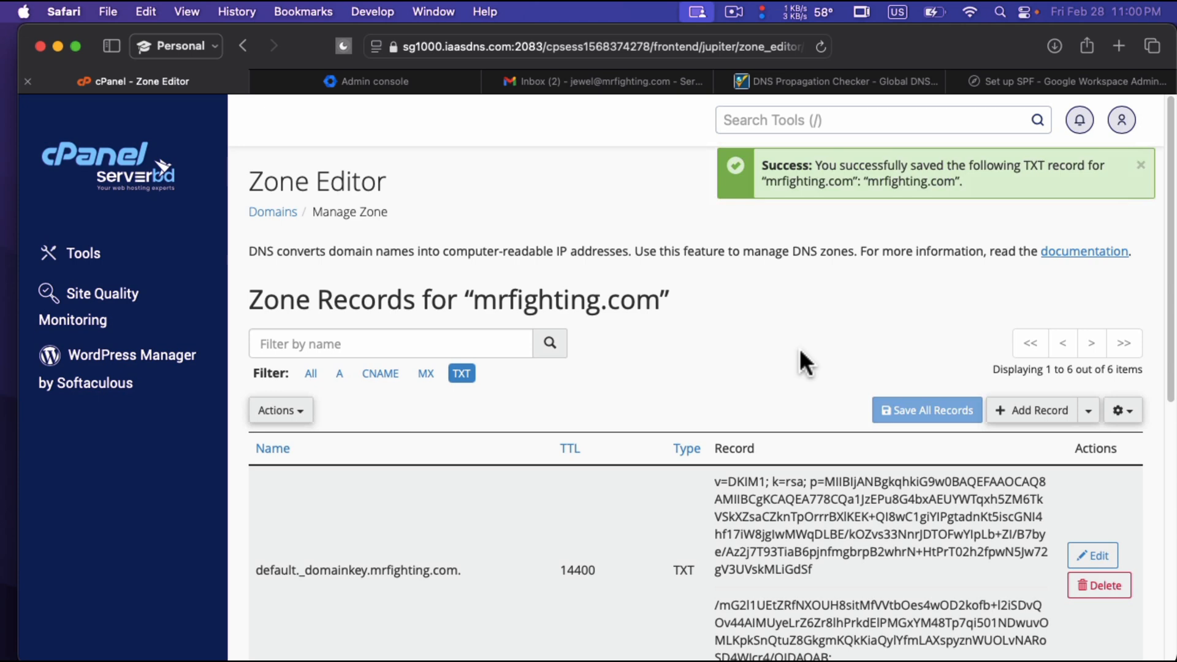
scroll(800, 348, down, 3)
scroll(799, 348, down, 1)
scroll(800, 349, up, 5)
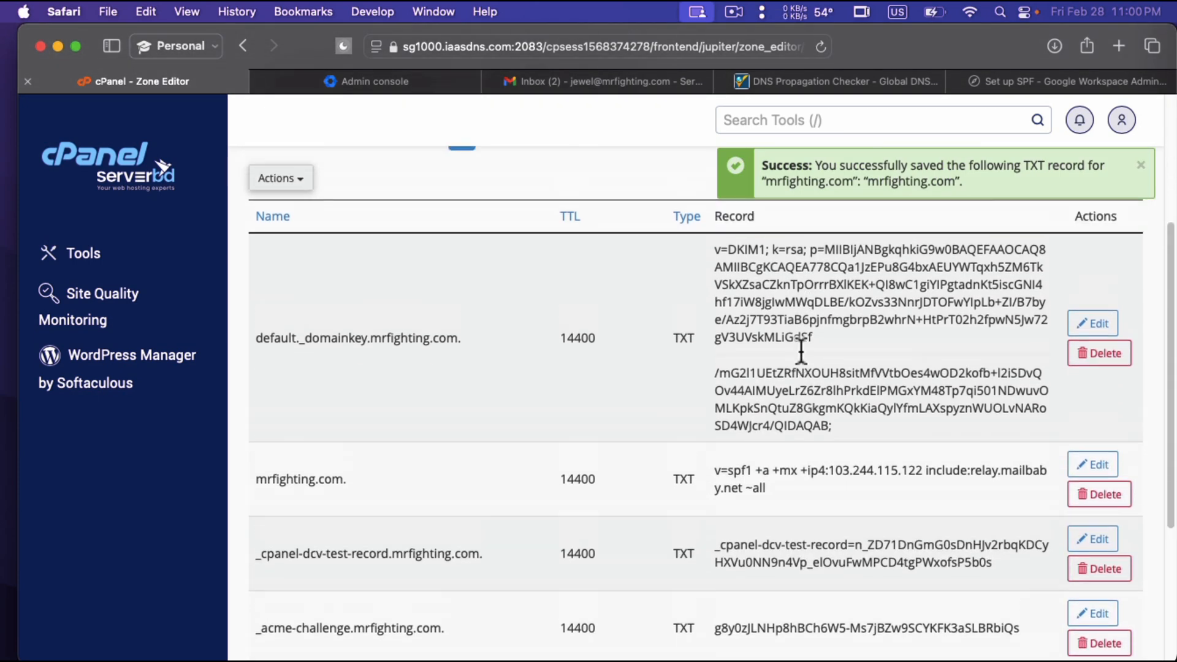
Close the DNS Propagation Checker and "Set up SPF" pages and return to the Gmail inbox.
click(602, 83)
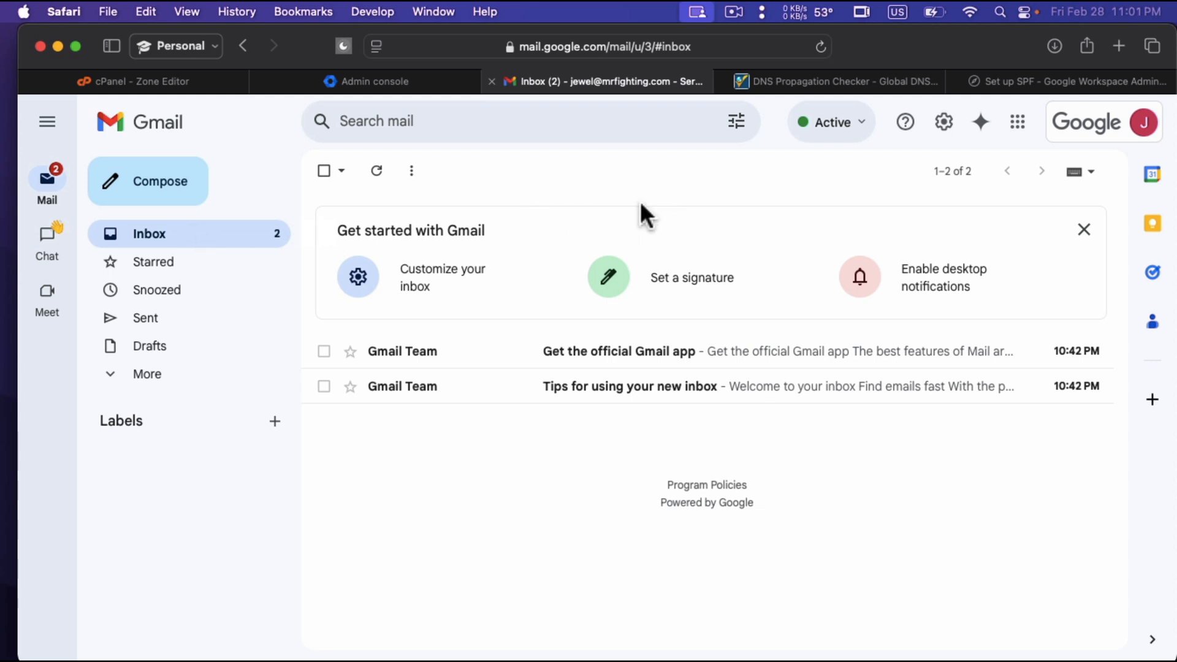
click(754, 80)
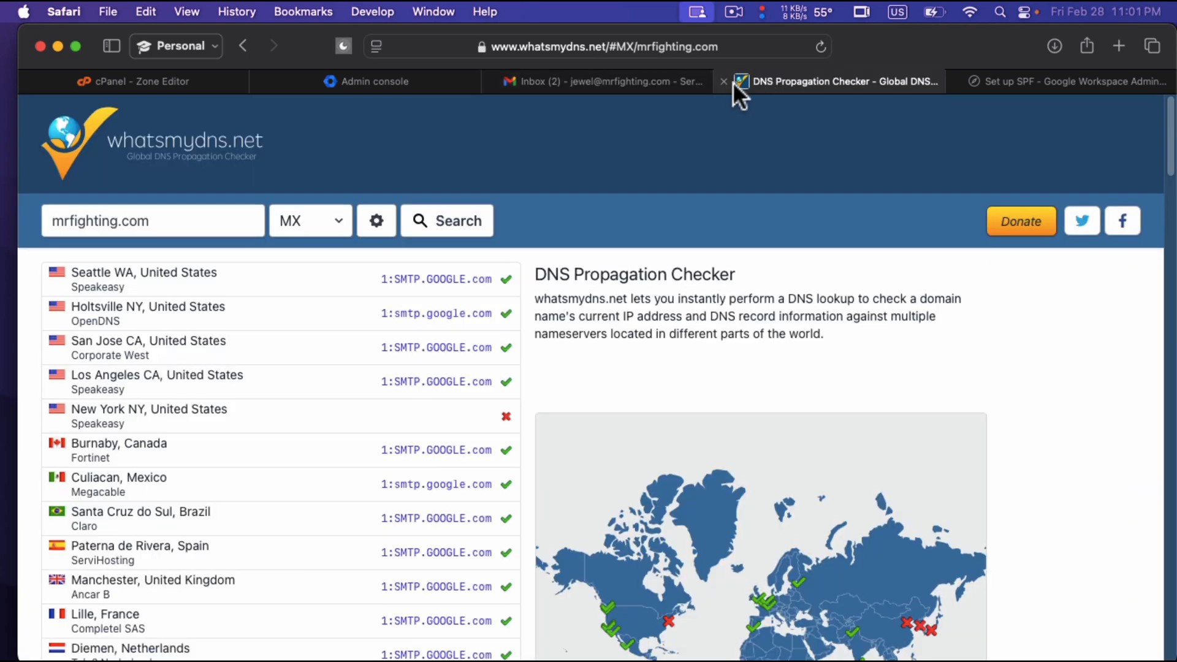
click(724, 81)
click(725, 81)
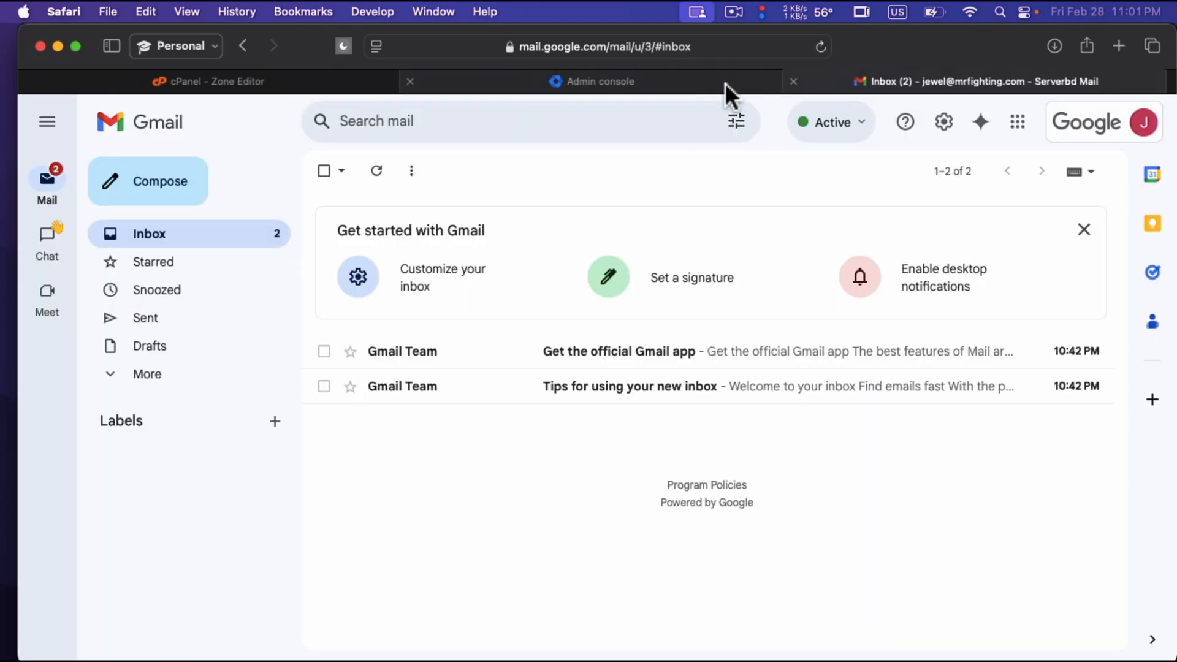